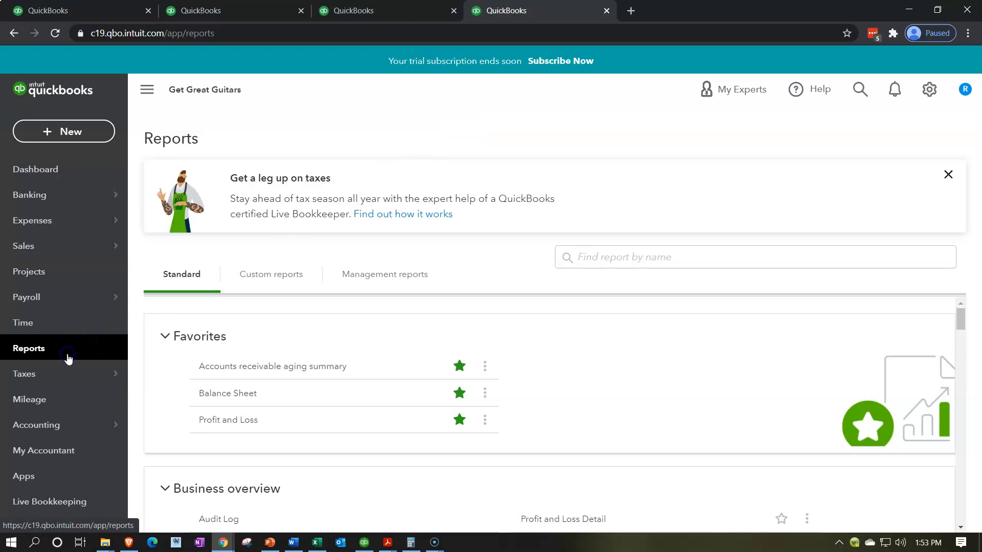
Step: Search the report list for "trial" and open the Trial Balance report
{"action": "left_click", "coordinate": [627, 259]}
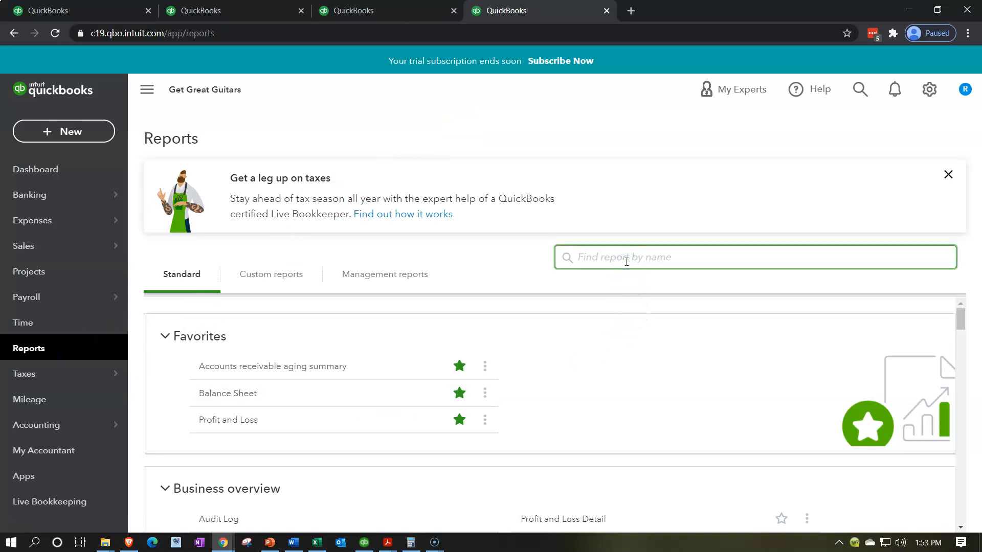
{"action": "type", "text": "trial"}
{"action": "key", "text": "Down"}
{"action": "key", "text": "Return"}
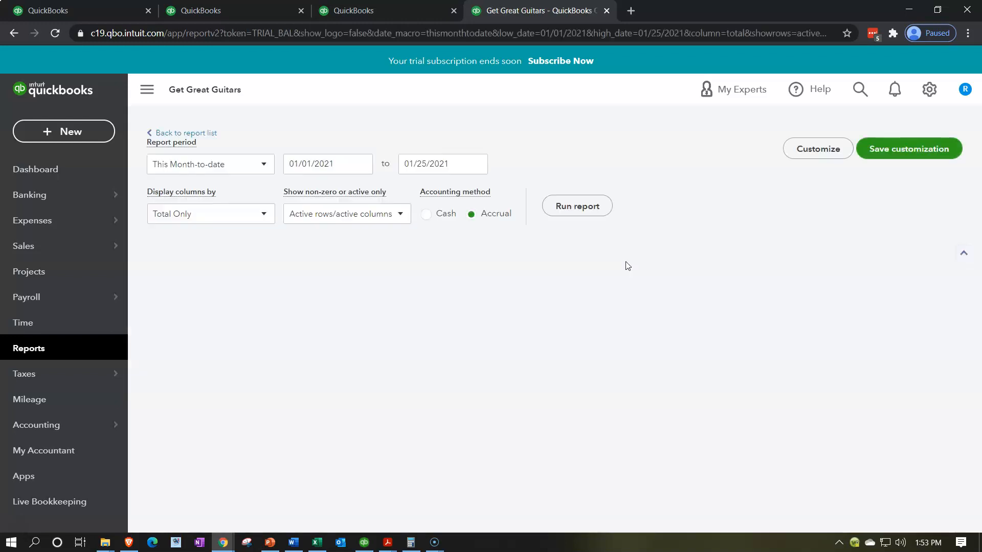
{"action": "scroll", "coordinate": [627, 265], "scroll_direction": "down", "scroll_amount": 3}
{"action": "scroll", "coordinate": [424, 294], "scroll_direction": "up", "scroll_amount": 3}
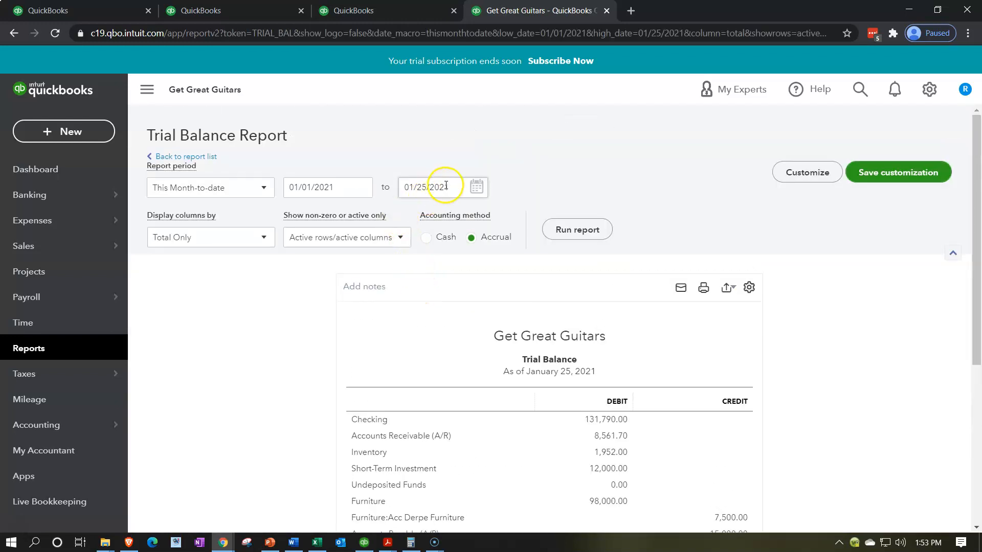
Step: Set the Trial Balance's end date to 02/28/2021, run the report and give it the full page width
{"action": "left_click_drag", "start_coordinate": [450, 187], "coordinate": [334, 163]}
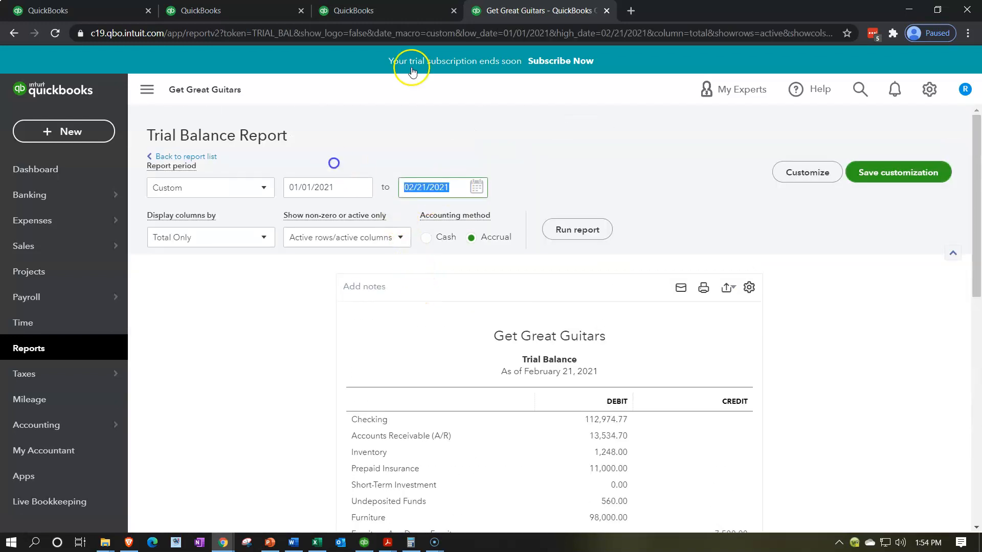
{"action": "type", "text": "022821"}
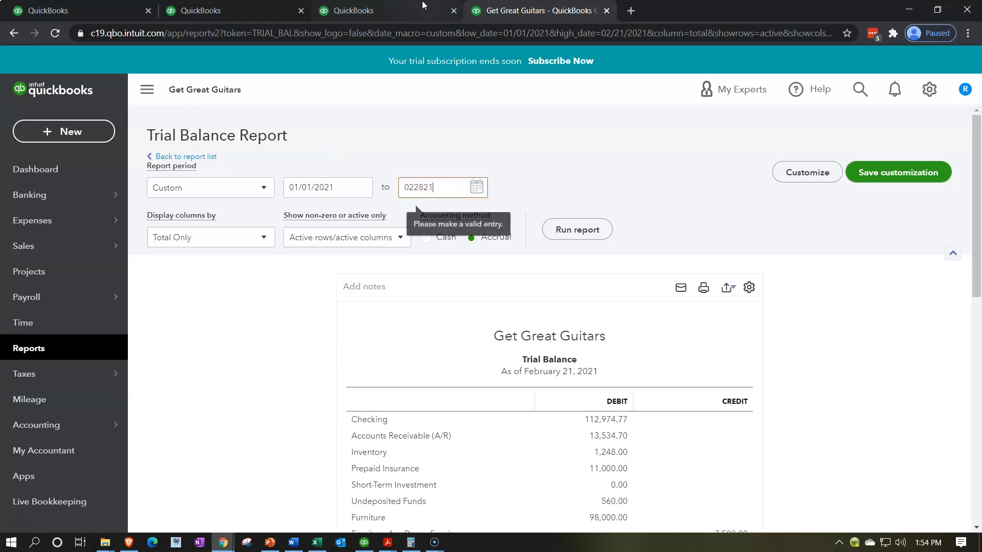
{"action": "key", "text": "Tab"}
{"action": "left_click", "coordinate": [598, 233]}
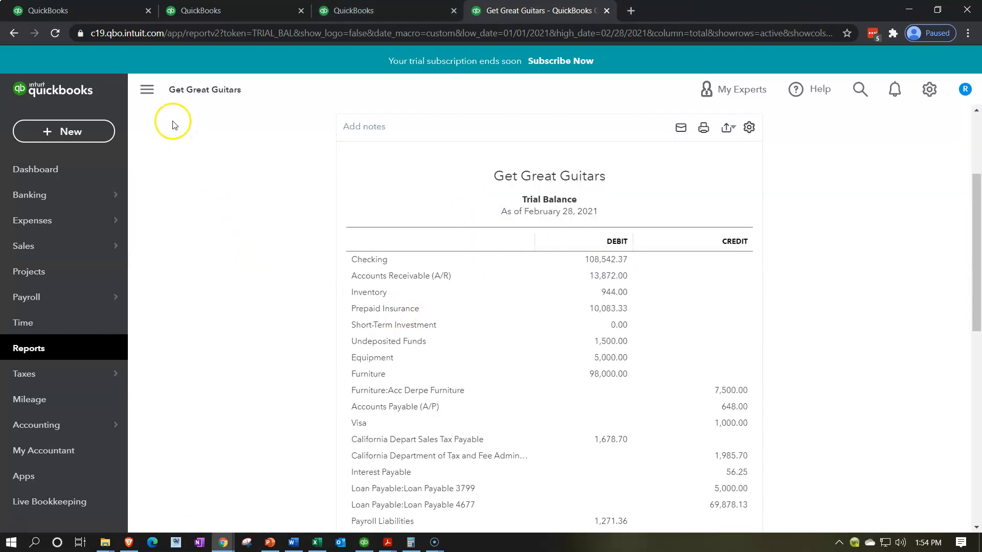
{"action": "left_click", "coordinate": [147, 95]}
{"action": "key", "text": "ctrl+plus"}
{"action": "key", "text": "ctrl+plus"}
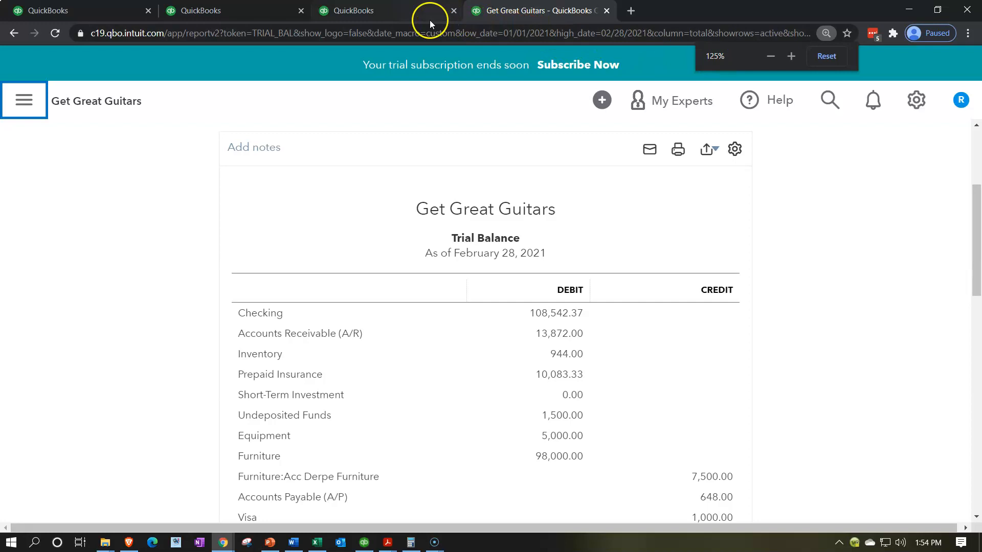
Step: Open the Profit and Loss report from the favorites in the third QuickBooks browser tab
{"action": "left_click", "coordinate": [416, 14]}
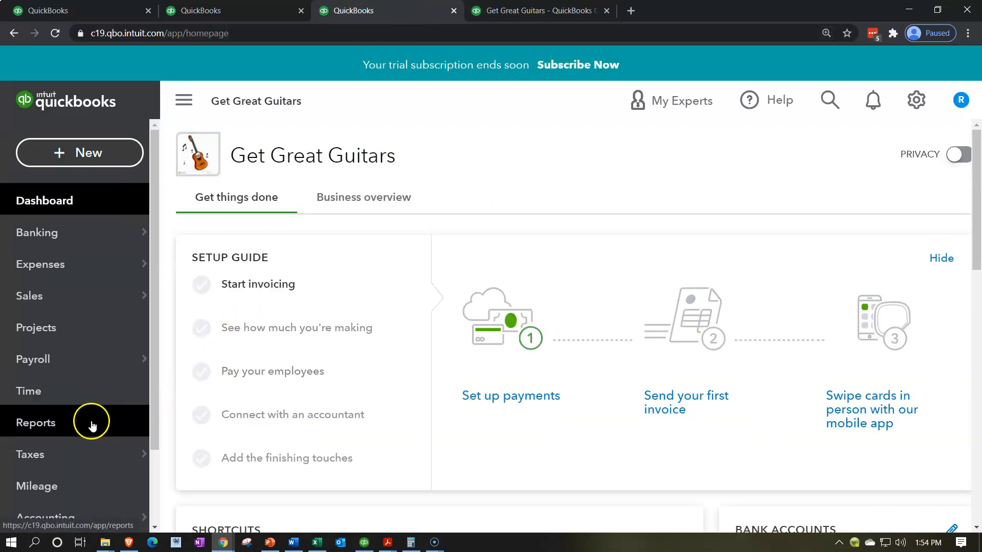
{"action": "left_click", "coordinate": [92, 423]}
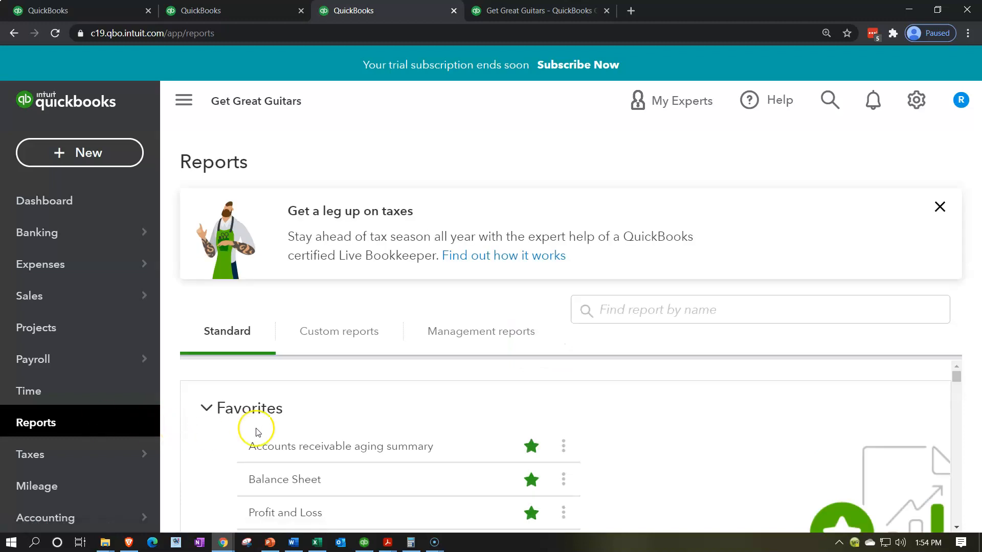
{"action": "scroll", "coordinate": [263, 457], "scroll_direction": "down", "scroll_amount": 1}
{"action": "scroll", "coordinate": [263, 456], "scroll_direction": "down", "scroll_amount": 1}
{"action": "left_click", "coordinate": [275, 451]}
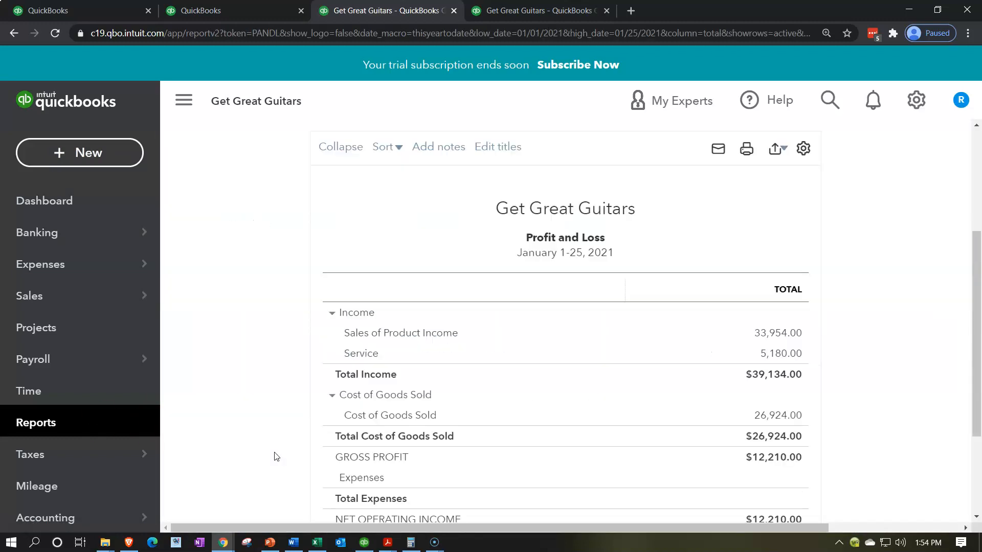
Step: Set the Profit and Loss end date to 02/28/2021, run the report and hide the navigation pane
{"action": "left_click_drag", "start_coordinate": [585, 223], "coordinate": [473, 171]}
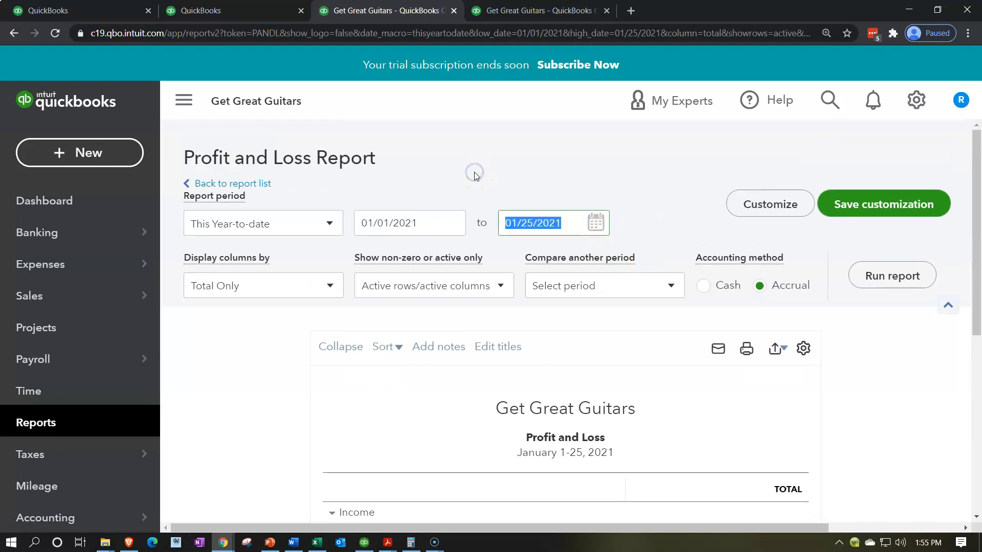
{"action": "type", "text": "02/28/2021"}
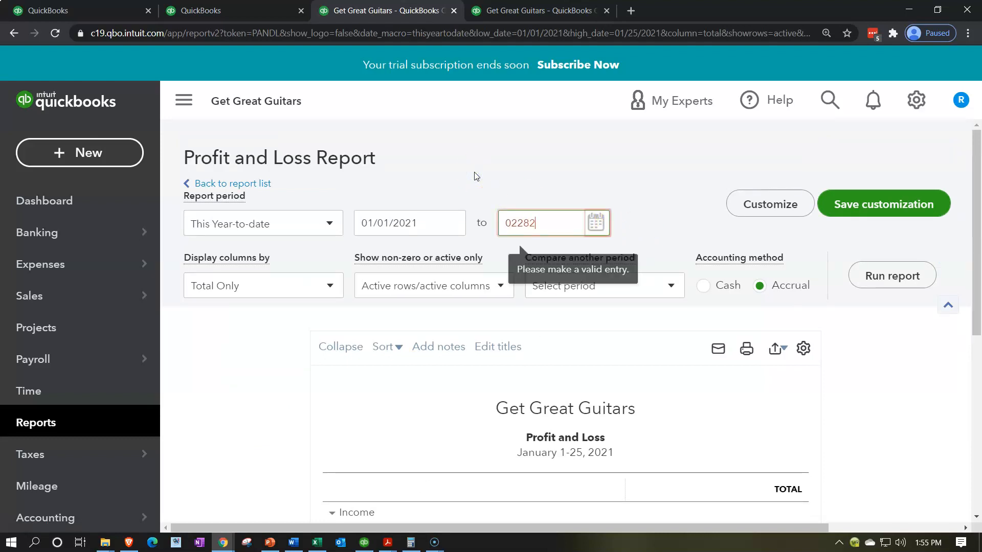
{"action": "key", "text": "Tab"}
{"action": "left_click", "coordinate": [901, 276]}
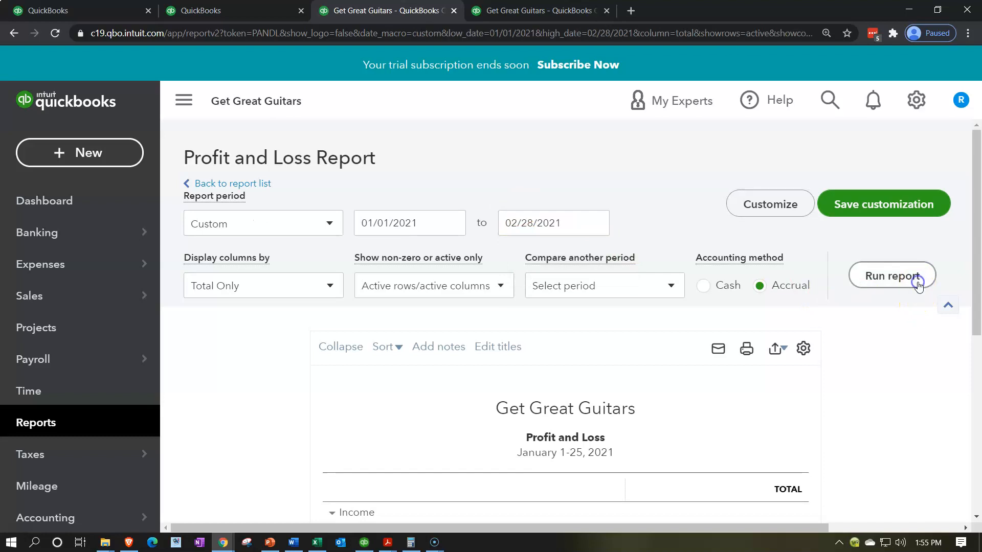
{"action": "left_click", "coordinate": [188, 101]}
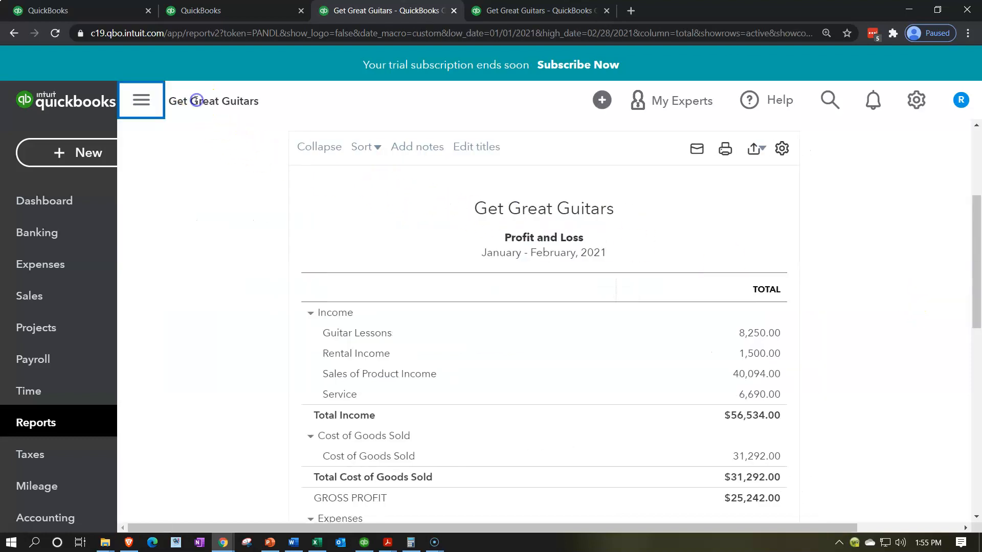
Step: Open the Balance Sheet report from the favorites in the second QuickBooks browser tab
{"action": "left_click", "coordinate": [230, 11]}
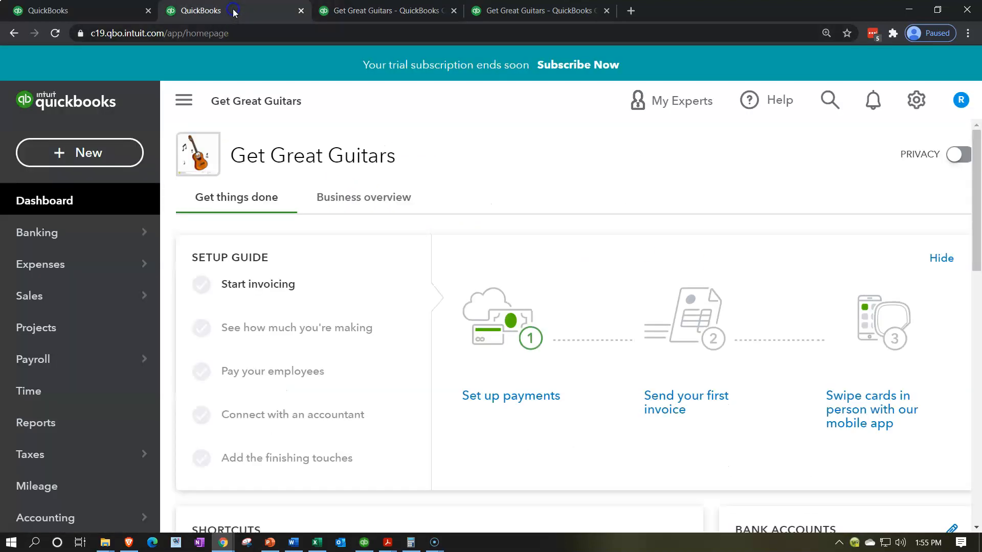
{"action": "left_click", "coordinate": [88, 426]}
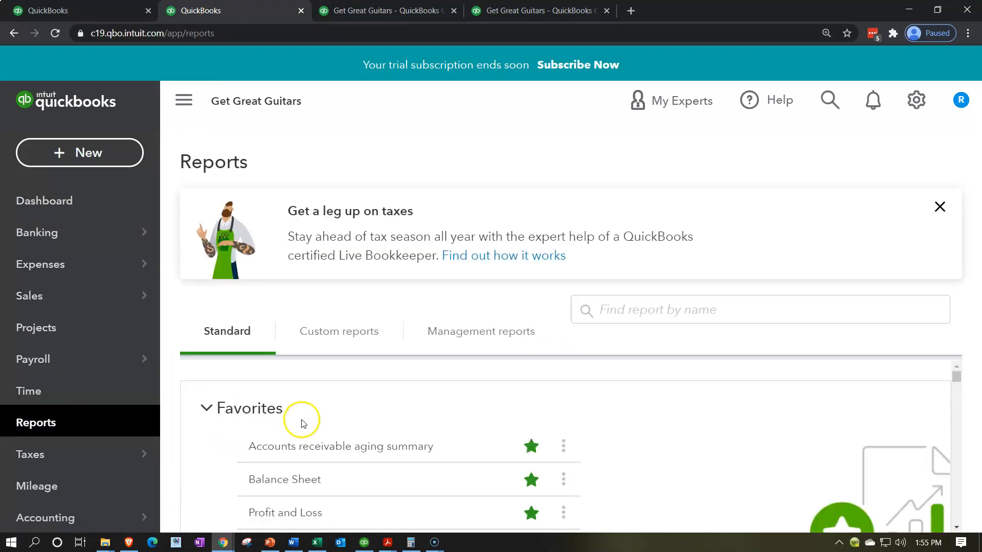
{"action": "left_click", "coordinate": [284, 483]}
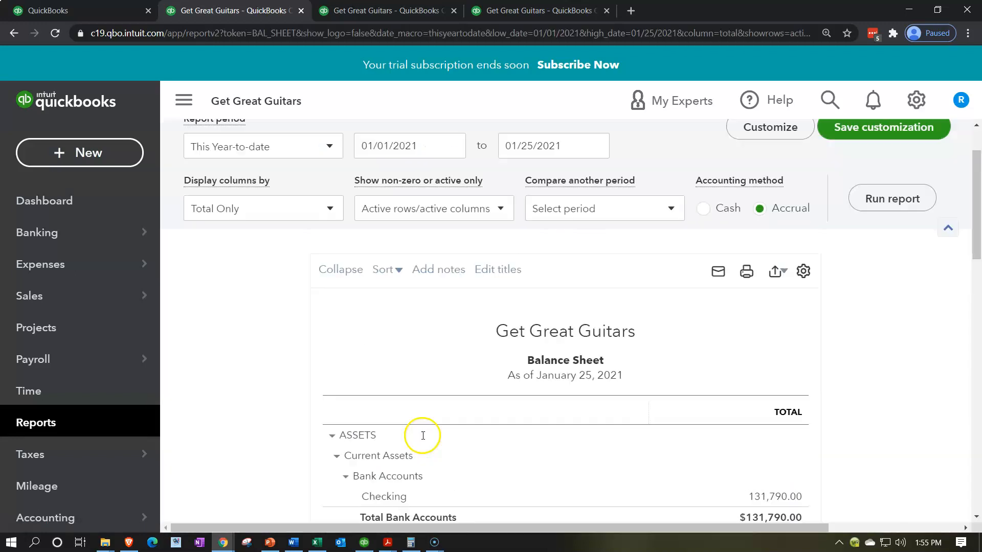
Step: Set the Balance Sheet's end date to 02/28/2021, run the report and hide the navigation pane
{"action": "scroll", "coordinate": [491, 327], "scroll_direction": "up", "scroll_amount": 2}
{"action": "left_click", "coordinate": [568, 221]}
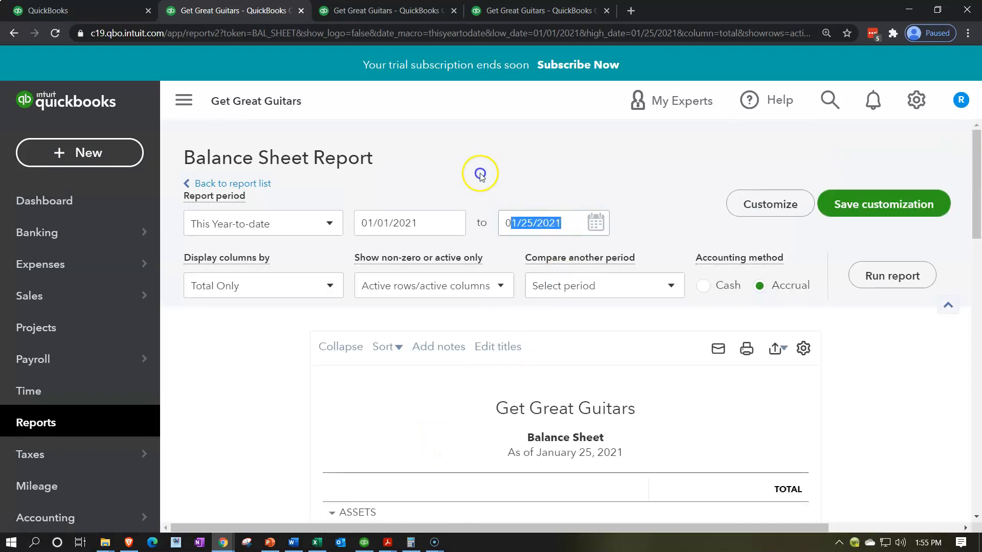
{"action": "type", "text": "02/28/2021"}
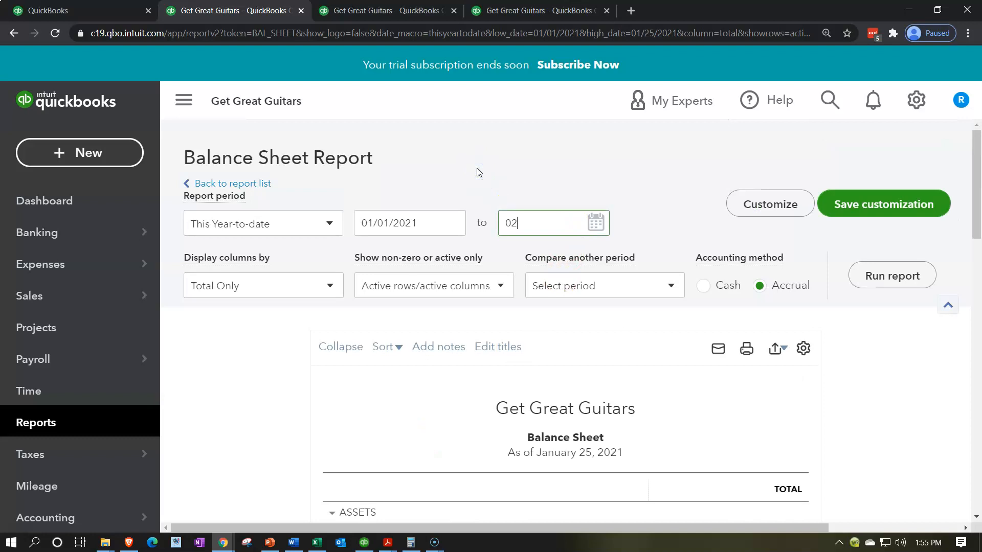
{"action": "left_click", "coordinate": [774, 301]}
{"action": "left_click", "coordinate": [895, 276]}
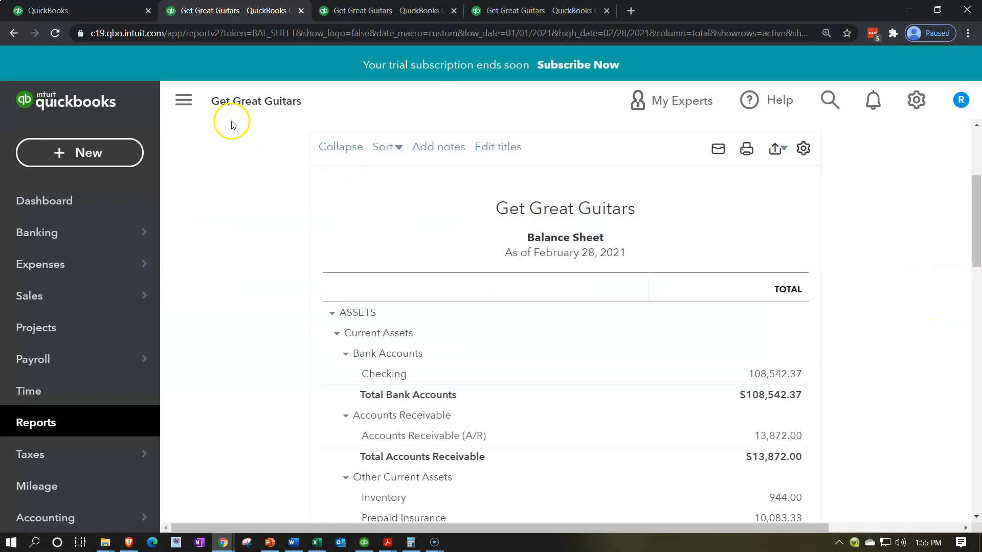
{"action": "left_click", "coordinate": [185, 100]}
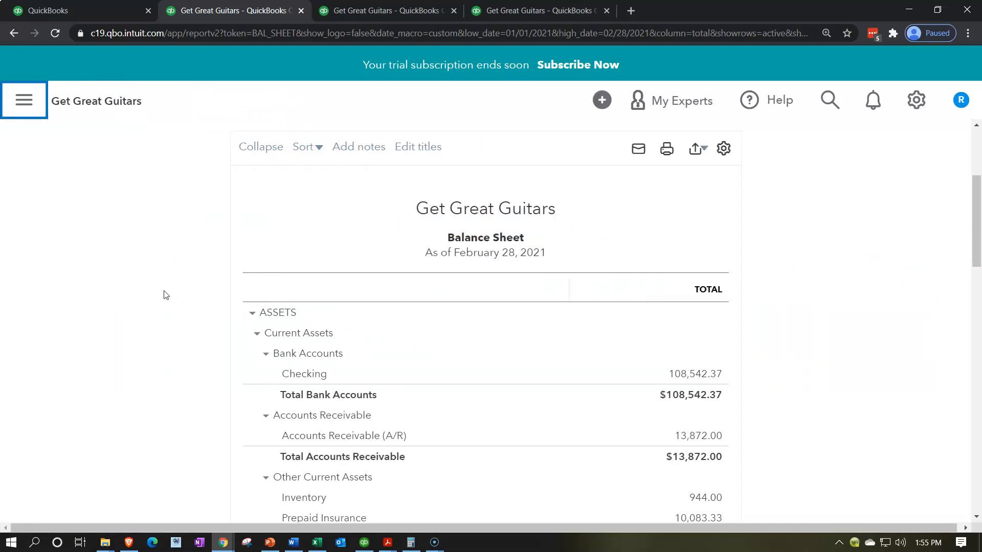
Step: Review the balance sheet's fixed assets, and examine the book and tax depreciation schedules in Acrobat Reader
{"action": "scroll", "coordinate": [164, 295], "scroll_direction": "down", "scroll_amount": 5}
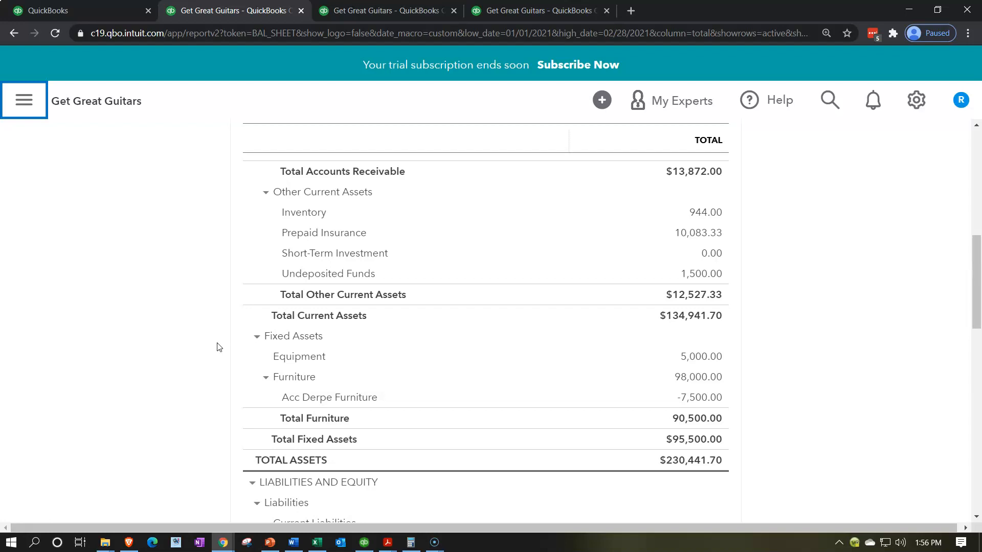
{"action": "left_click", "coordinate": [389, 543]}
{"action": "left_click", "coordinate": [344, 502]}
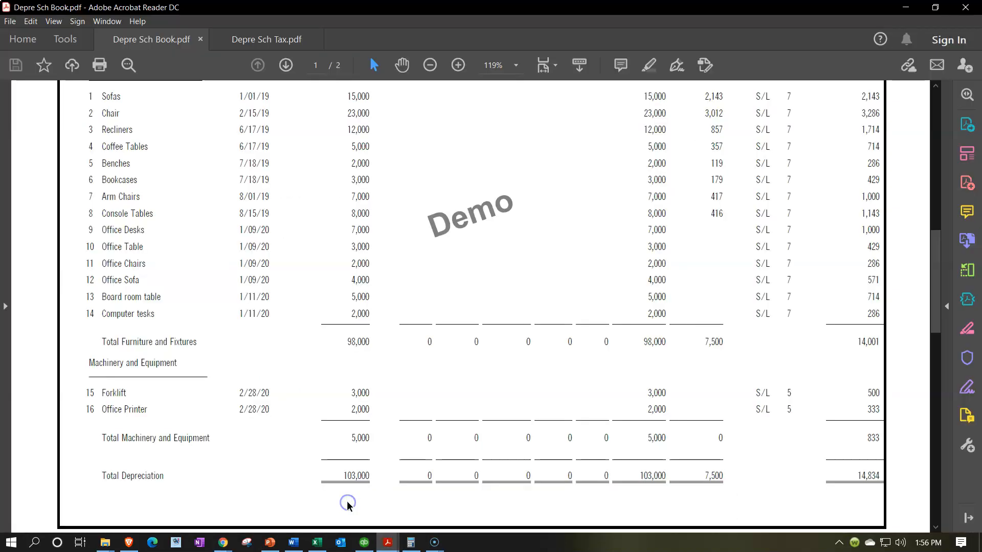
{"action": "scroll", "coordinate": [313, 347], "scroll_direction": "up", "scroll_amount": 1}
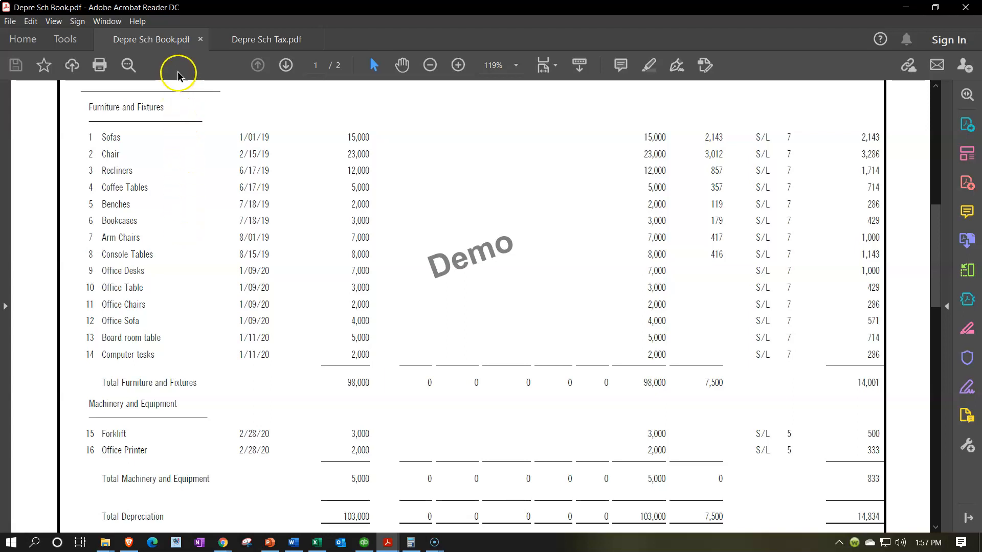
{"action": "left_click", "coordinate": [232, 41]}
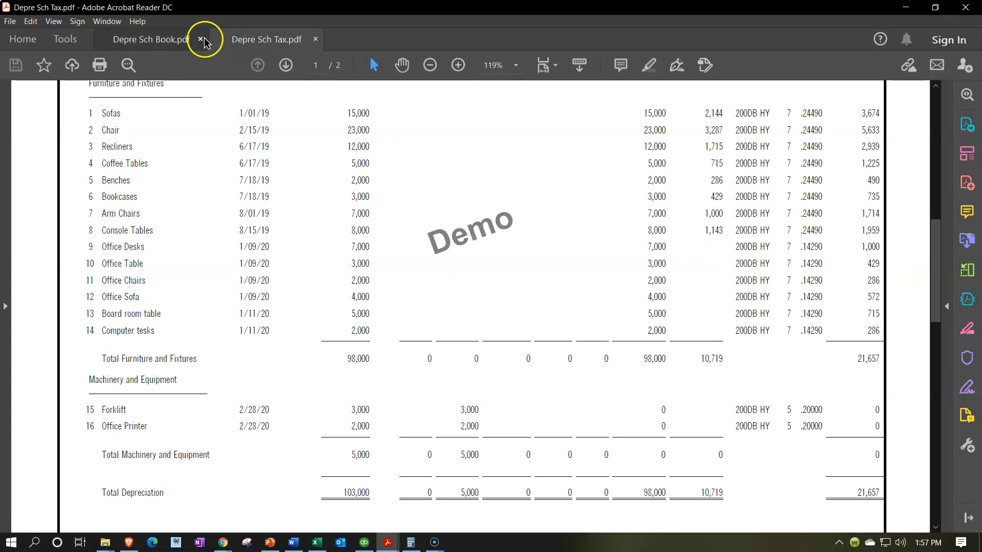
{"action": "left_click", "coordinate": [182, 40]}
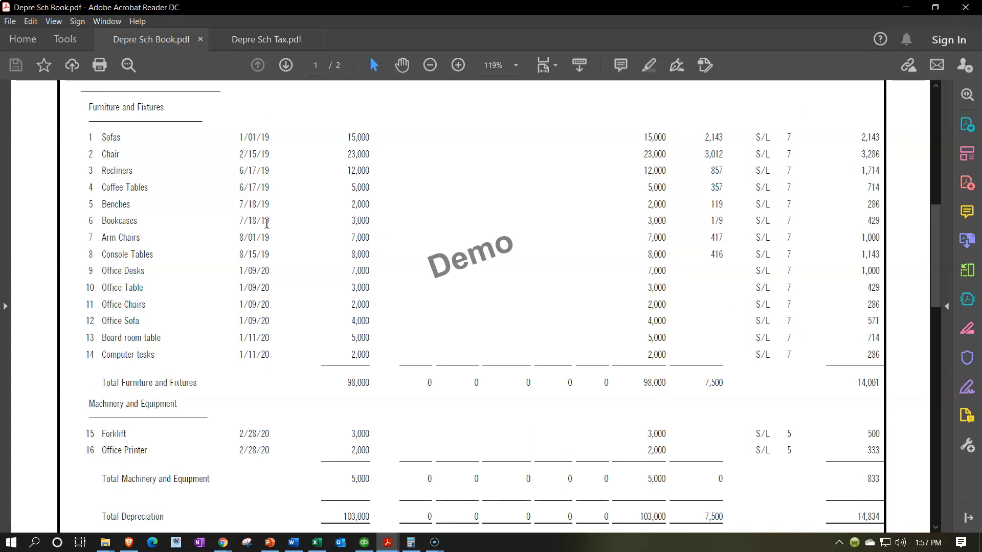
Step: Switch to Excel to review the AJE 6 equipment depreciation entry in B26:D27, and return to the book depreciation schedule
{"action": "left_click", "coordinate": [317, 542]}
{"action": "left_click_drag", "start_coordinate": [154, 264], "coordinate": [320, 282]}
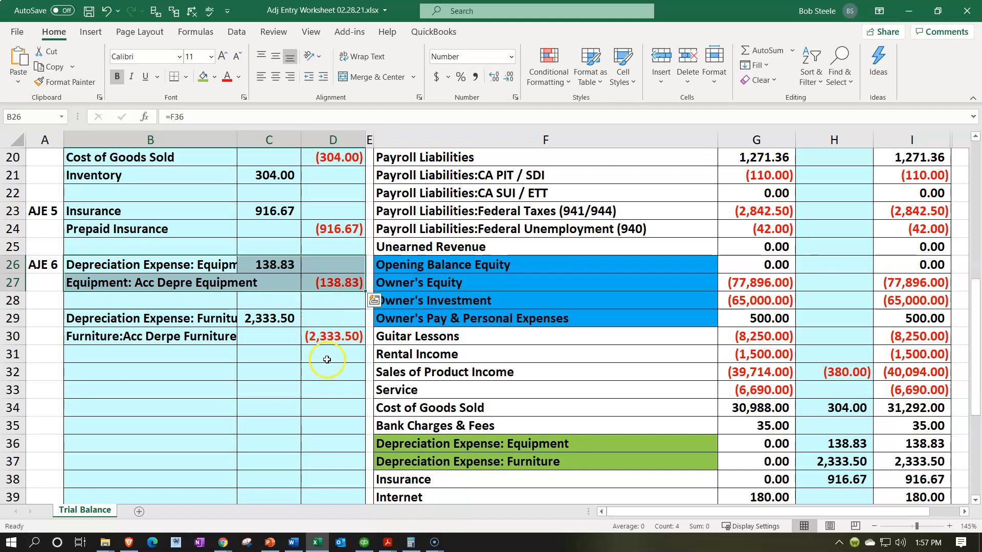
{"action": "left_click", "coordinate": [319, 543]}
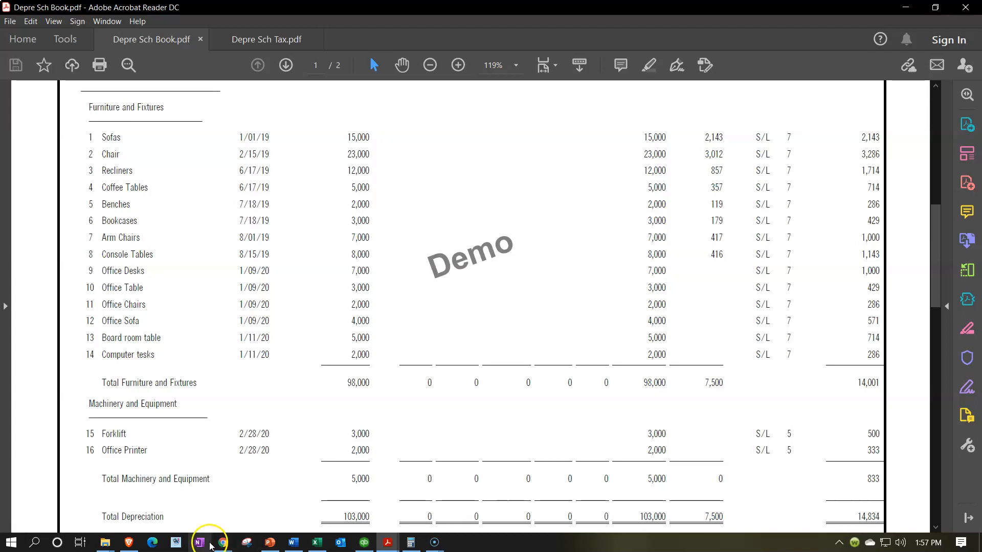
Step: Compare the equipment and furniture balances in the QuickBooks balance sheet with the totals in Depre Sch Book.pdf
{"action": "mouse_move", "coordinate": [223, 542]}
{"action": "left_click", "coordinate": [287, 478]}
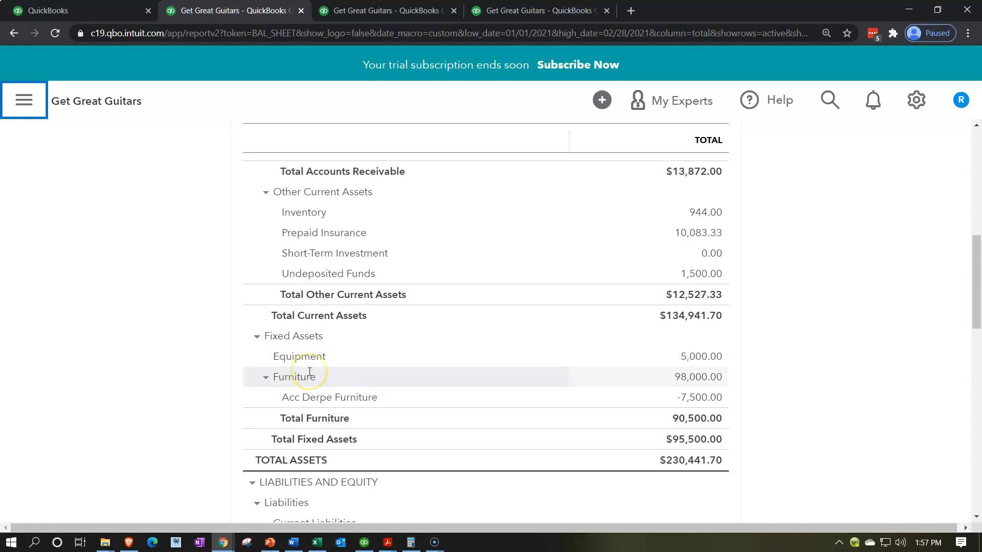
{"action": "left_click", "coordinate": [388, 543]}
{"action": "left_click", "coordinate": [371, 515]}
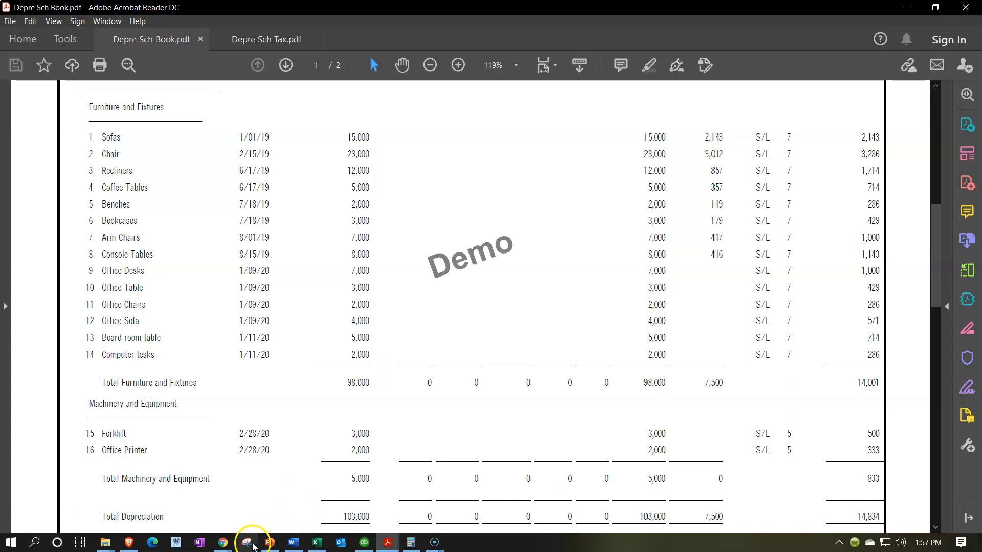
{"action": "left_click", "coordinate": [223, 543]}
{"action": "left_click", "coordinate": [271, 483]}
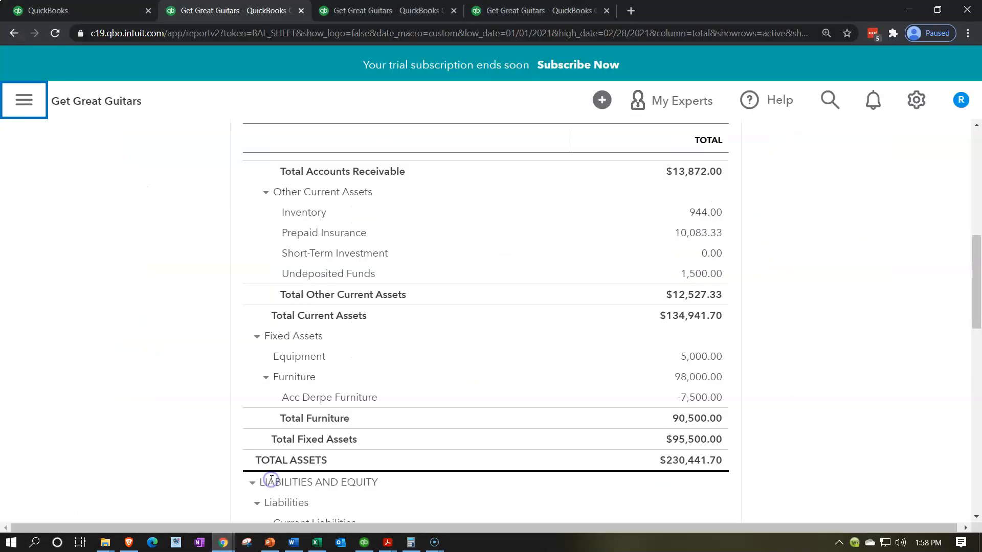
Step: Collapse and re-expand the Furniture group under Fixed Assets, and return to Depre Sch Book.pdf in Acrobat Reader
{"action": "scroll", "coordinate": [259, 385], "scroll_direction": "down", "scroll_amount": 2}
{"action": "scroll", "coordinate": [258, 385], "scroll_direction": "down", "scroll_amount": 1}
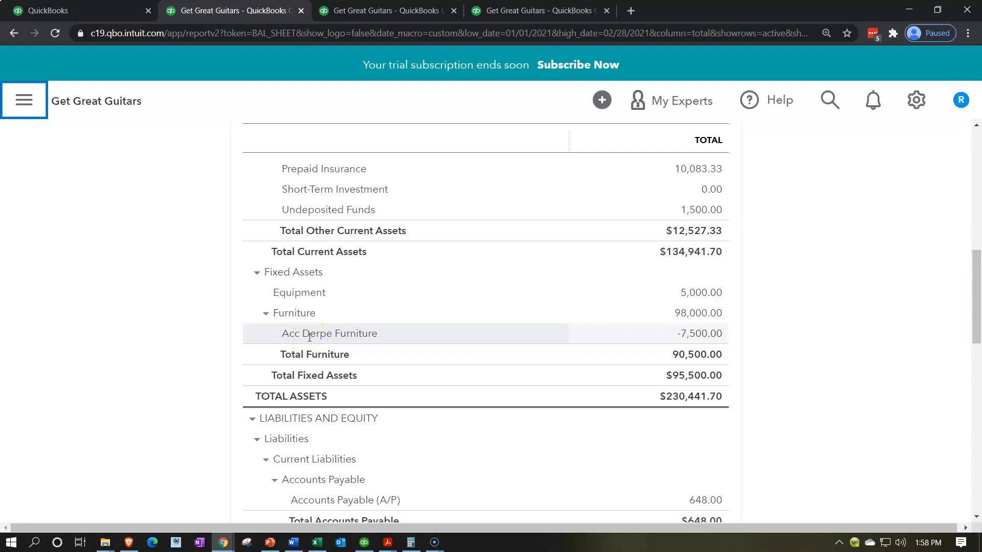
{"action": "left_click", "coordinate": [306, 304]}
{"action": "left_click", "coordinate": [266, 313]}
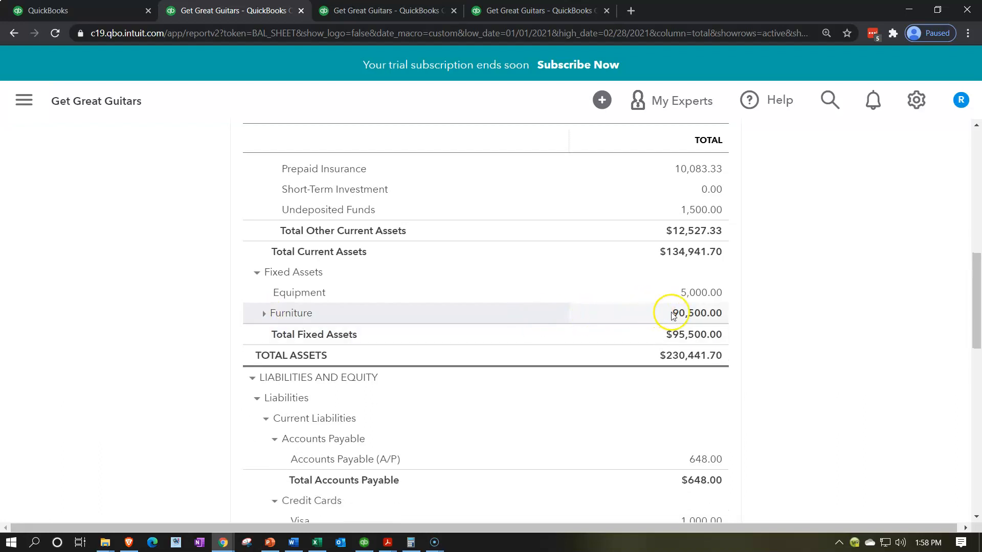
{"action": "left_click", "coordinate": [264, 313]}
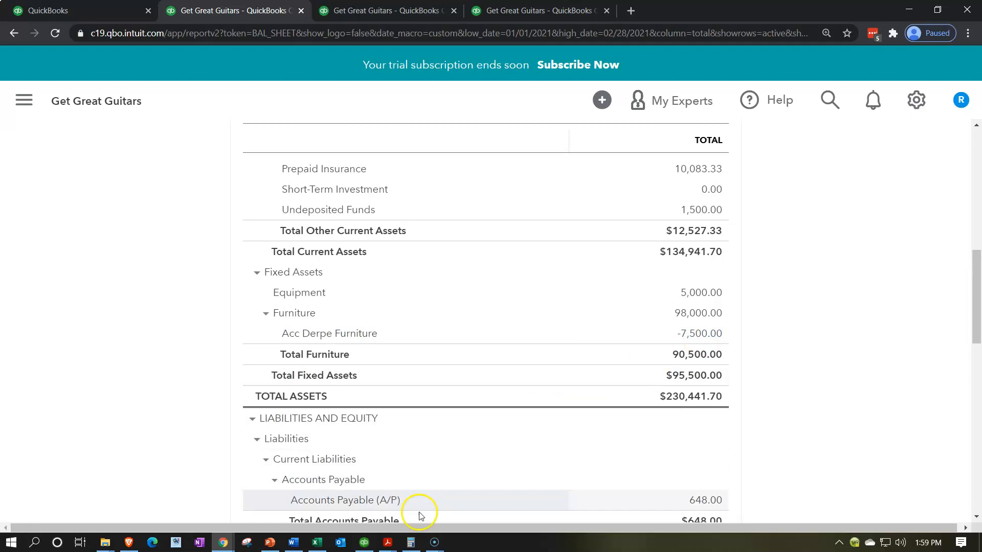
{"action": "mouse_move", "coordinate": [385, 544]}
{"action": "left_click", "coordinate": [339, 480]}
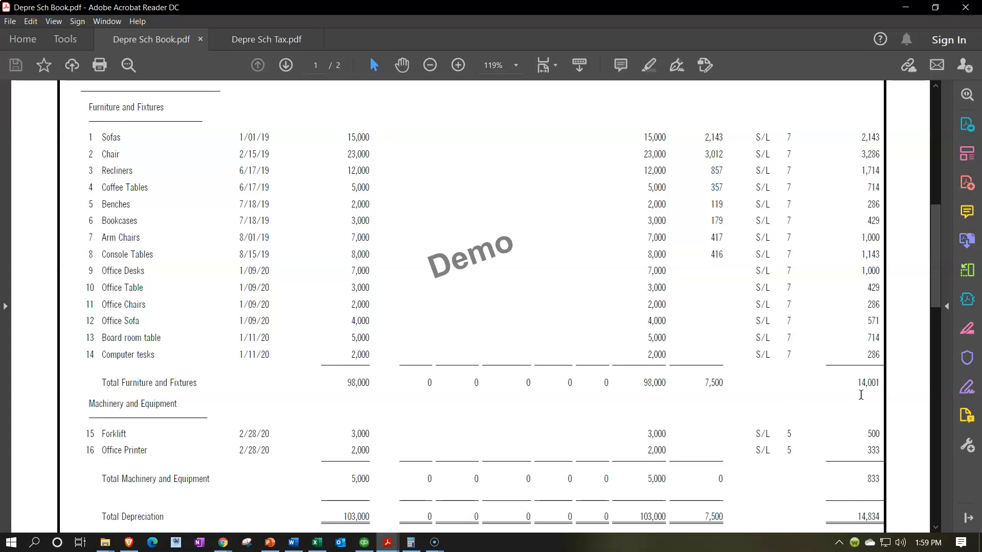
Step: Calculate two months of furniture depreciation in Calculator as 14001/12*2, using the annual amount in the book schedule
{"action": "left_click", "coordinate": [836, 293]}
{"action": "left_click", "coordinate": [411, 543]}
{"action": "left_click", "coordinate": [548, 264]}
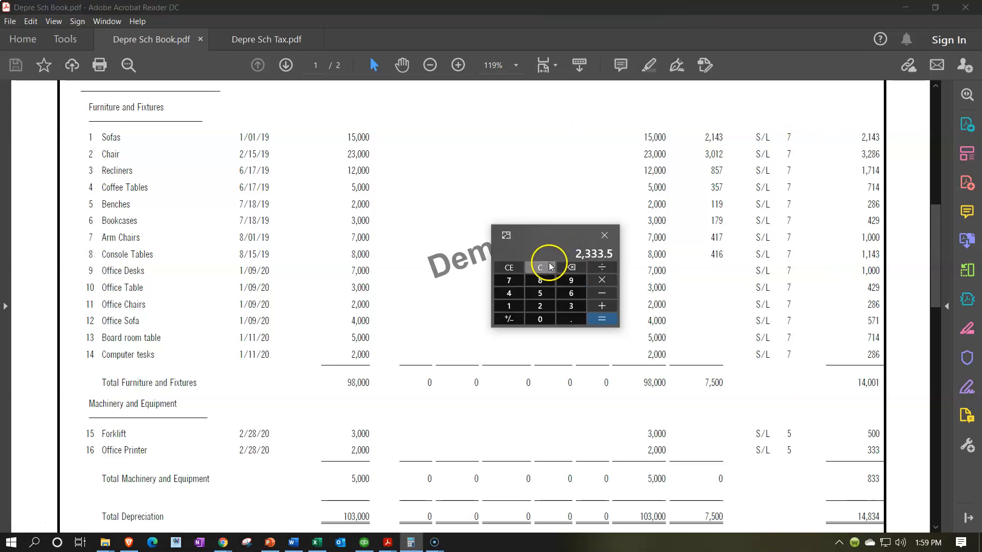
{"action": "type", "text": "14001/12"}
{"action": "key", "text": "Return"}
{"action": "type", "text": "*2"}
{"action": "key", "text": "Return"}
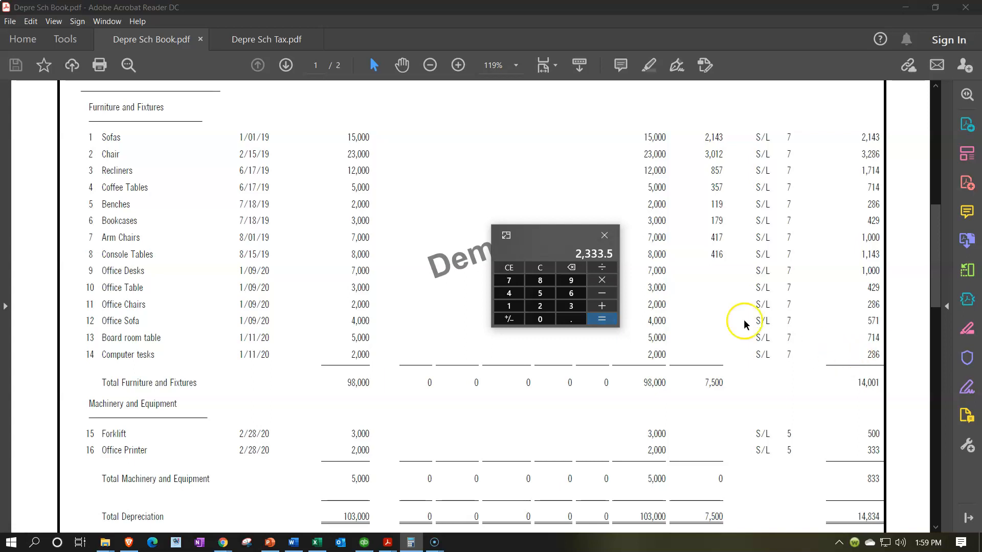
Step: Clear the calculator, calculate two months of equipment depreciation as 833/12*2, and move Calculator off the schedule
{"action": "left_click", "coordinate": [541, 268]}
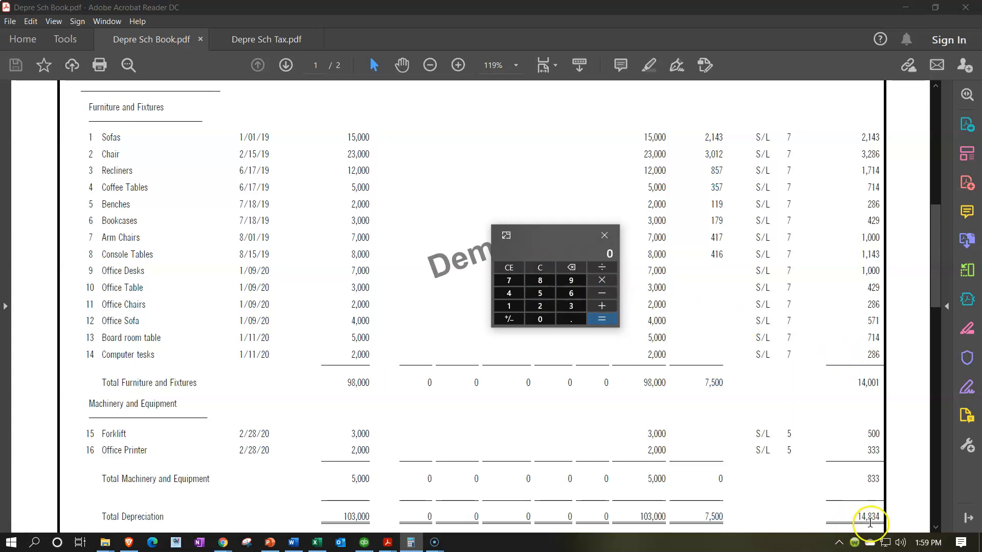
{"action": "type", "text": "833"}
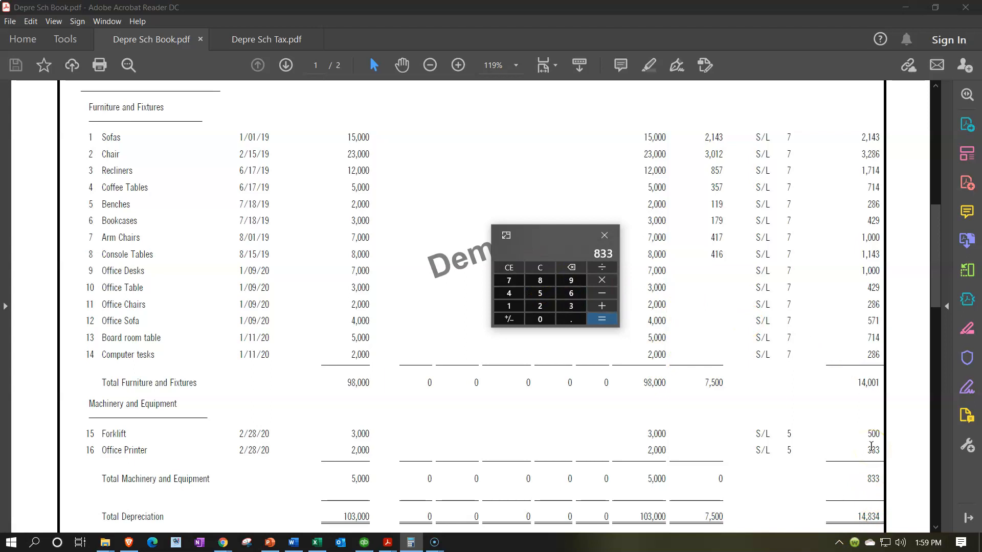
{"action": "type", "text": "/12*2"}
{"action": "key", "text": "Return"}
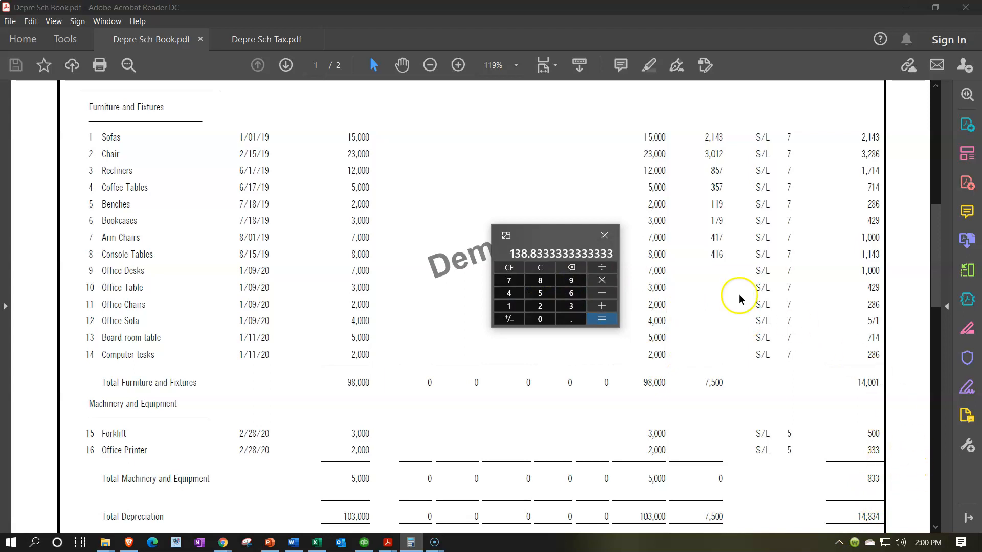
{"action": "left_click_drag", "start_coordinate": [550, 237], "coordinate": [0, 237]}
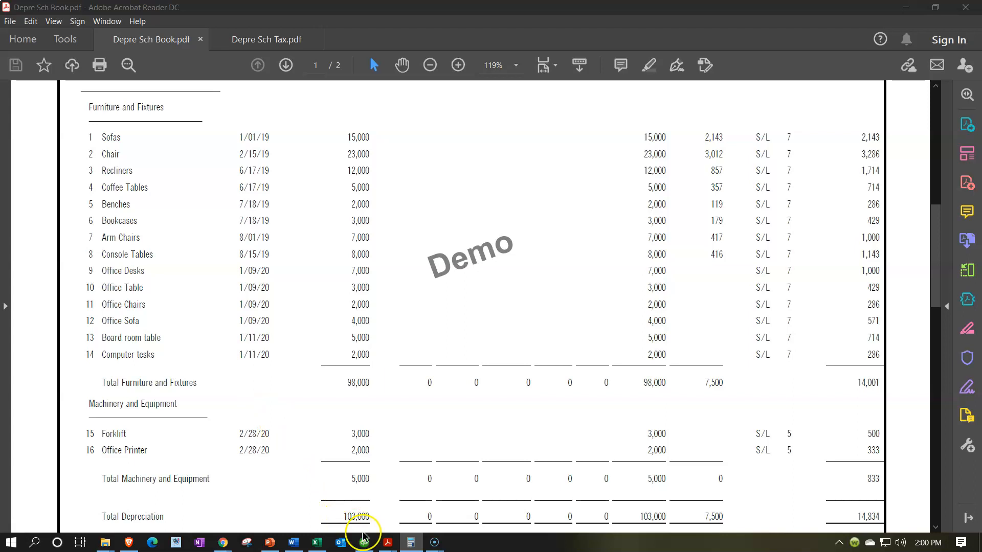
Step: Switch to QuickBooks in Chrome, open the Chart of Accounts with the navigation collapsed, and find the accumulated depreciation accounts for equipment and furniture
{"action": "mouse_move", "coordinate": [221, 541]}
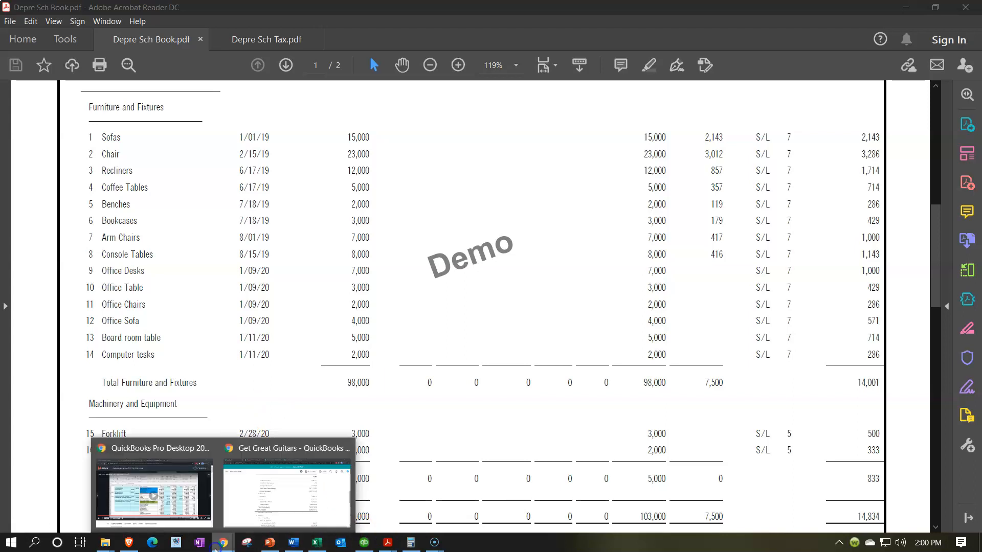
{"action": "left_click", "coordinate": [228, 501]}
{"action": "left_click", "coordinate": [106, 10]}
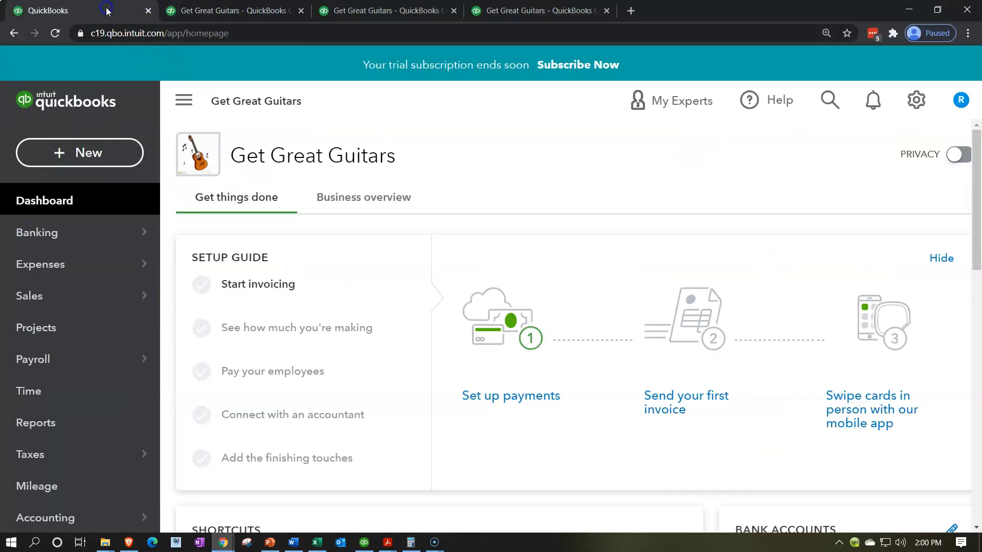
{"action": "scroll", "coordinate": [97, 296], "scroll_direction": "down", "scroll_amount": 2}
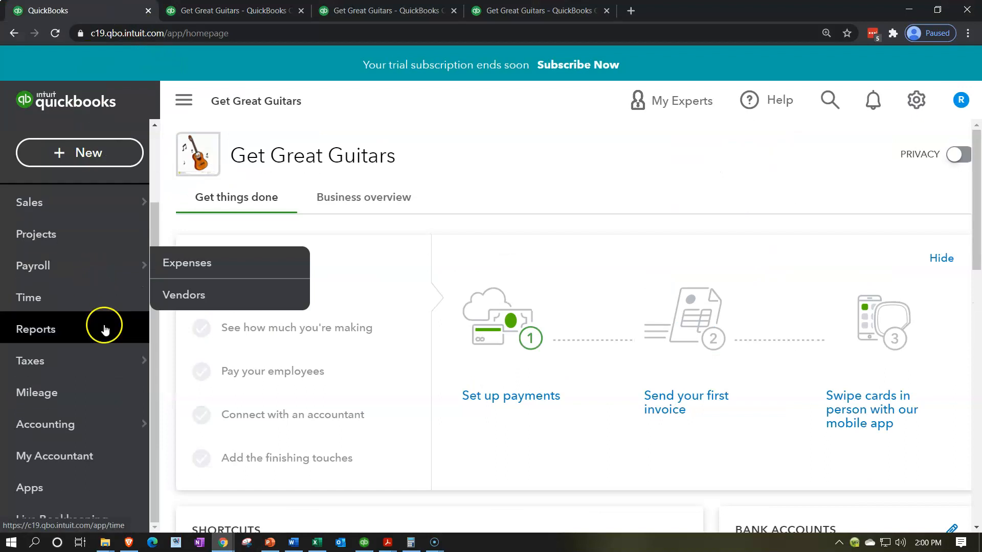
{"action": "left_click", "coordinate": [85, 429]}
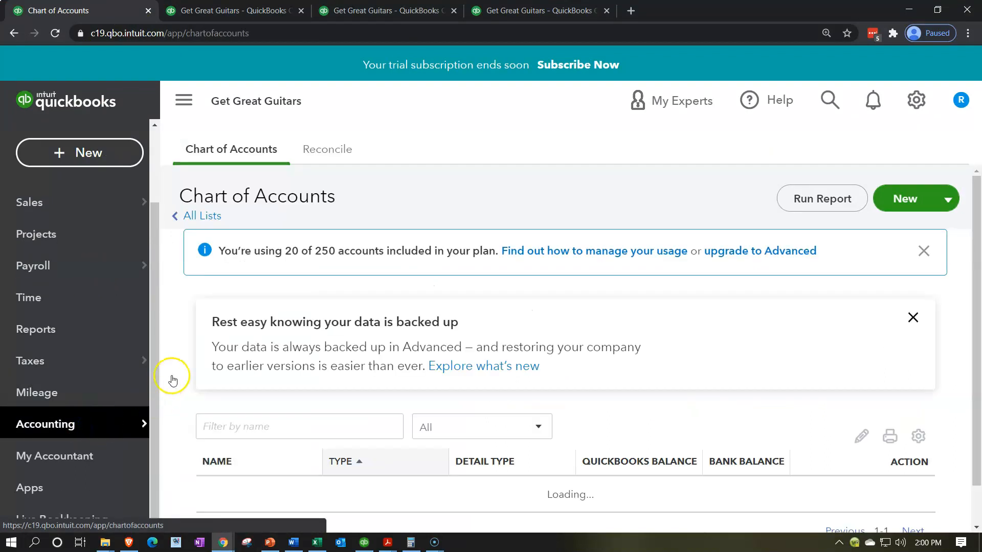
{"action": "left_click", "coordinate": [183, 101]}
{"action": "key", "text": "ctrl+plus"}
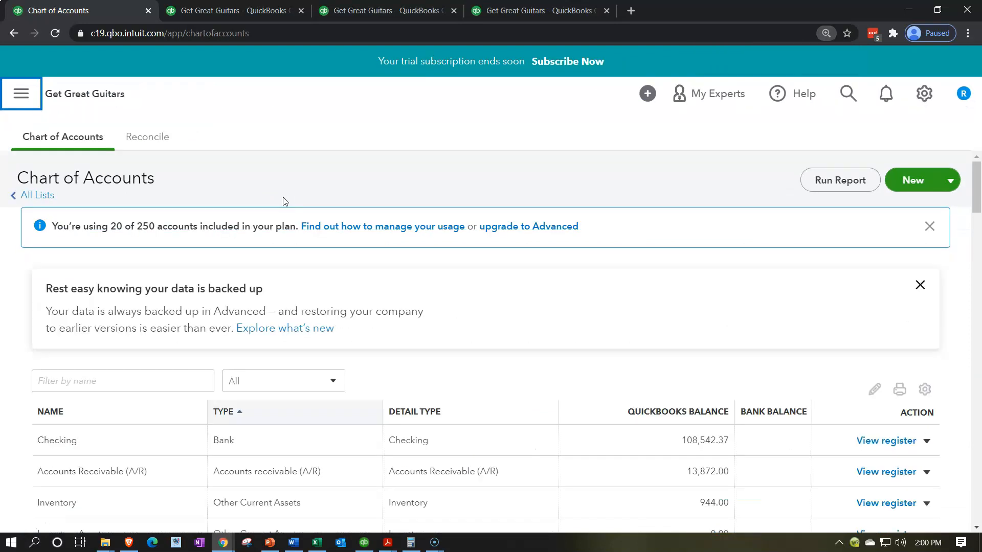
{"action": "scroll", "coordinate": [284, 200], "scroll_direction": "down", "scroll_amount": 4}
{"action": "scroll", "coordinate": [284, 199], "scroll_direction": "down", "scroll_amount": 4}
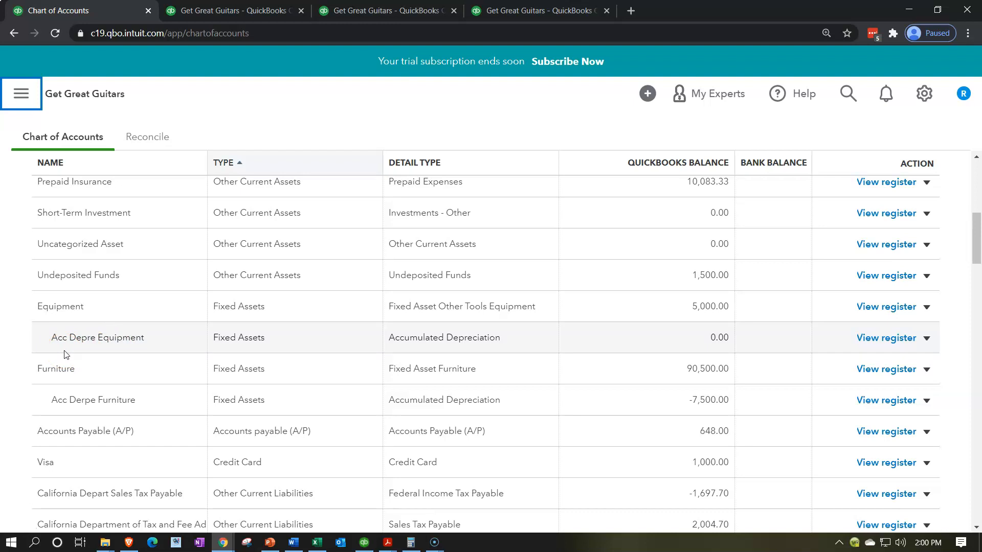
{"action": "left_click", "coordinate": [123, 354]}
{"action": "scroll", "coordinate": [122, 361], "scroll_direction": "down", "scroll_amount": 1}
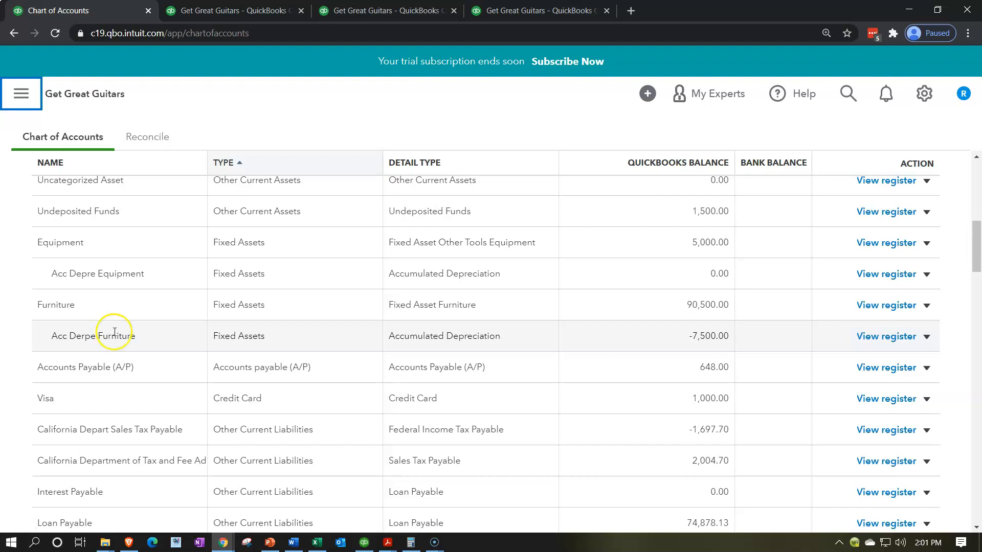
{"action": "left_click", "coordinate": [21, 93]}
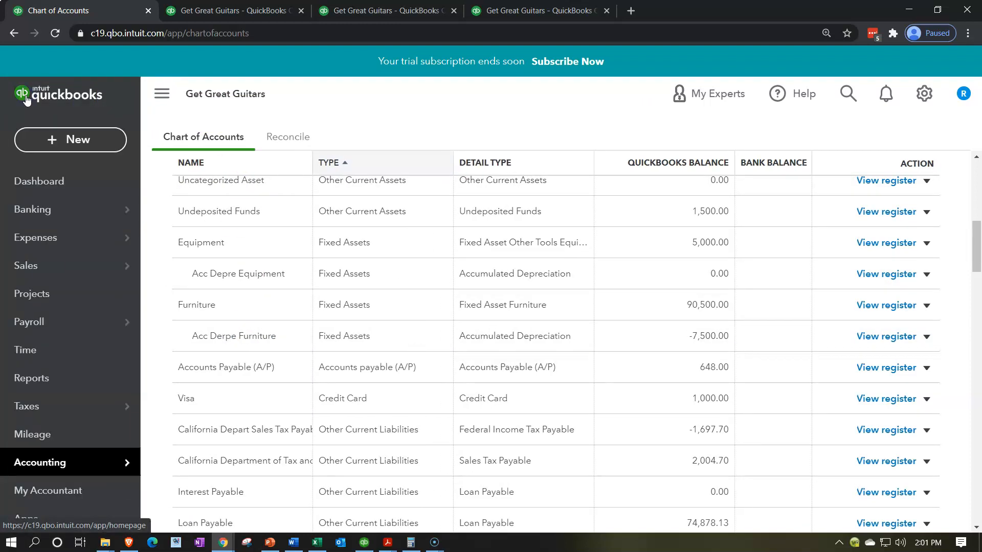
{"action": "left_click", "coordinate": [67, 139]}
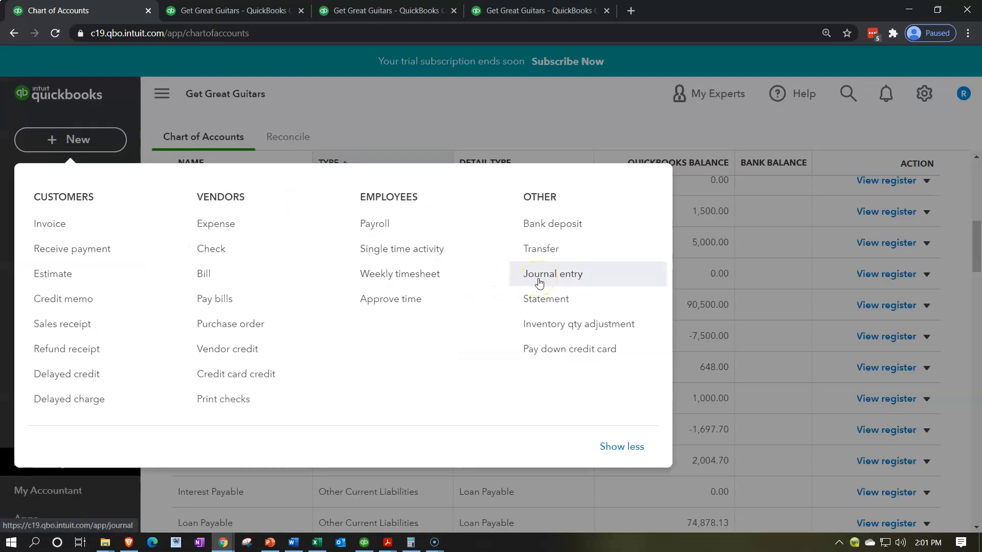
{"action": "left_click", "coordinate": [97, 135]}
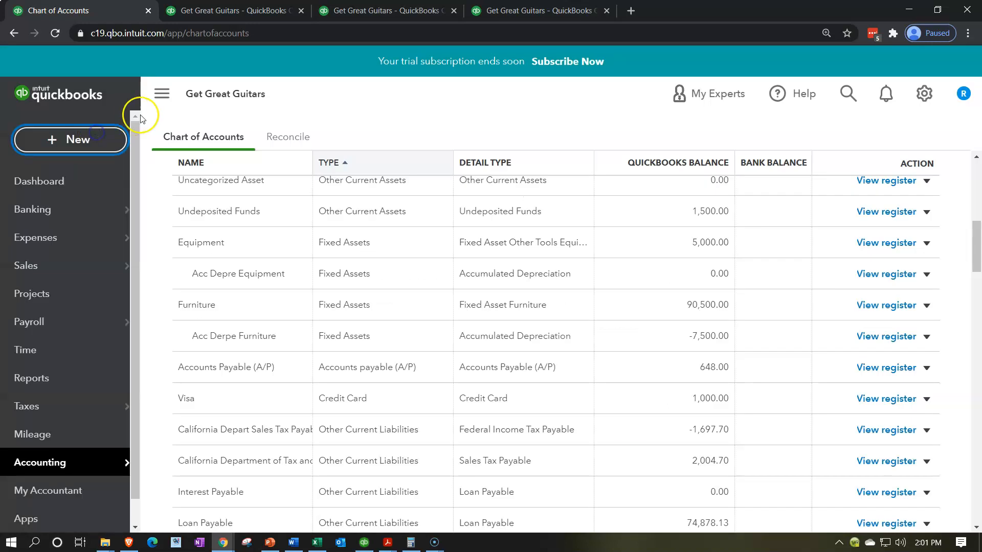
{"action": "left_click", "coordinate": [161, 94]}
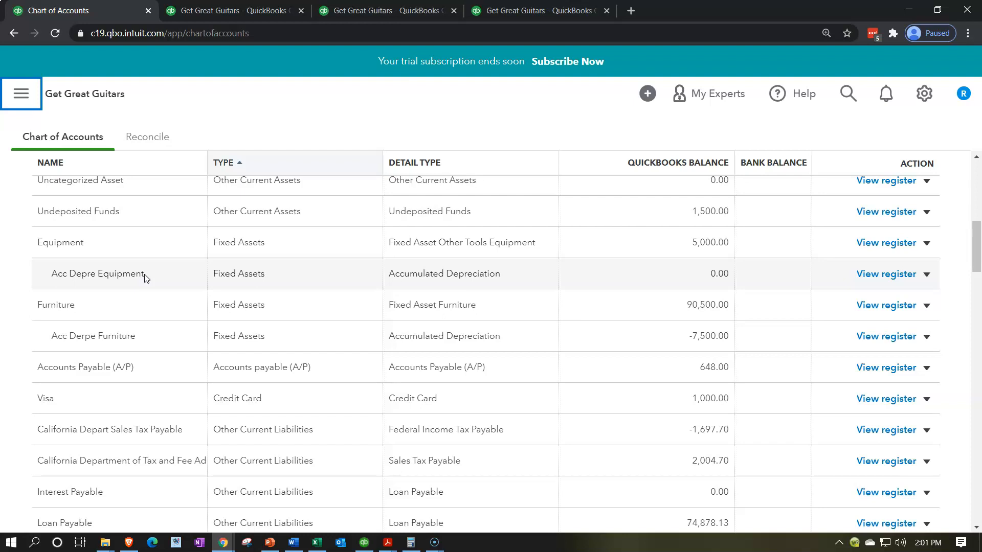
Step: Look through the Chart of Accounts for a depreciation expense account, and check the fixed asset accounts again
{"action": "scroll", "coordinate": [146, 276], "scroll_direction": "down", "scroll_amount": 15}
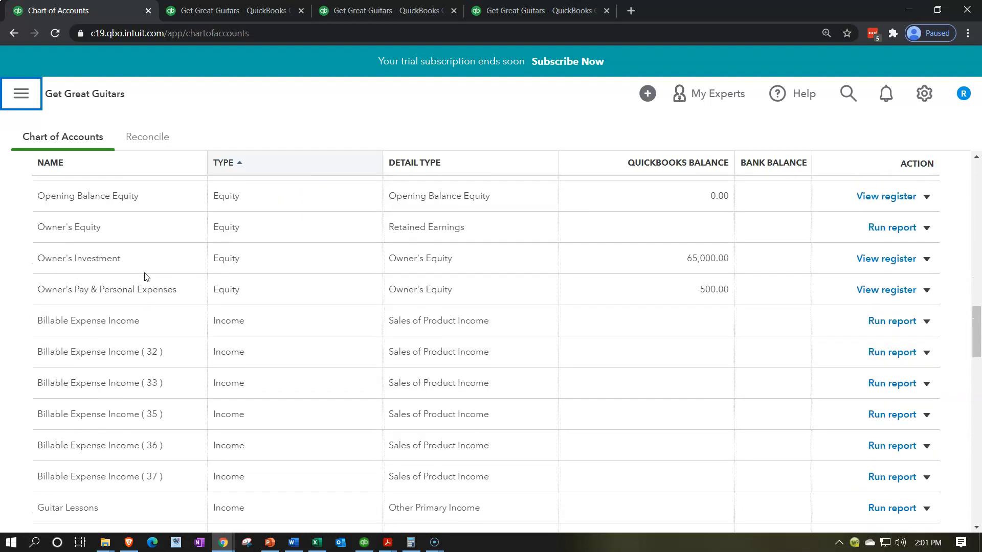
{"action": "scroll", "coordinate": [147, 276], "scroll_direction": "down", "scroll_amount": 3}
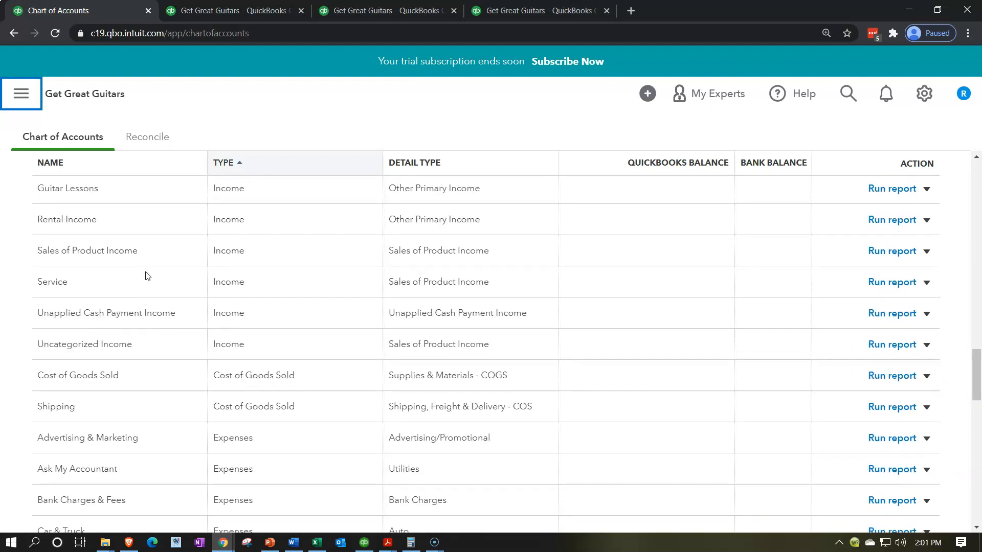
{"action": "scroll", "coordinate": [148, 276], "scroll_direction": "down", "scroll_amount": 3}
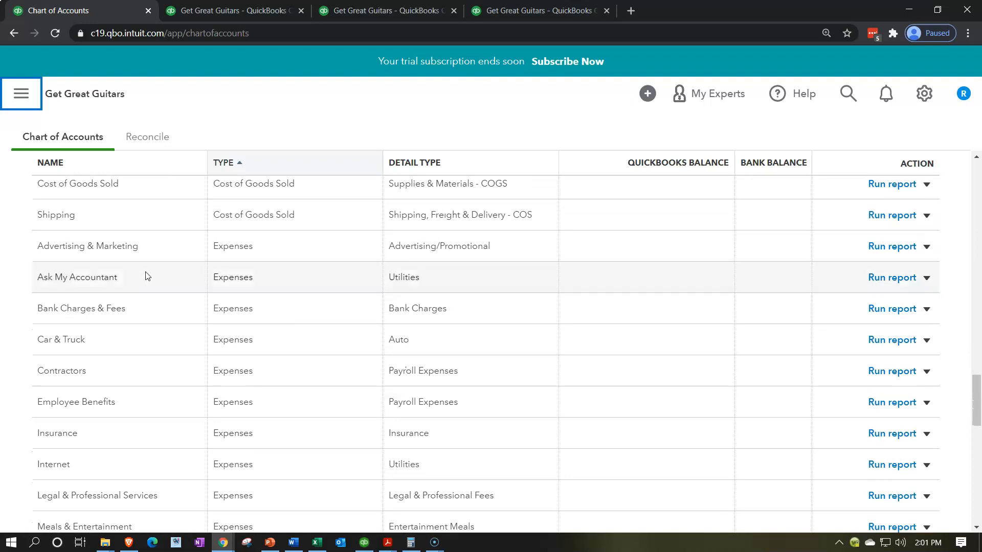
{"action": "scroll", "coordinate": [147, 276], "scroll_direction": "down", "scroll_amount": 4}
{"action": "scroll", "coordinate": [147, 276], "scroll_direction": "down", "scroll_amount": 7}
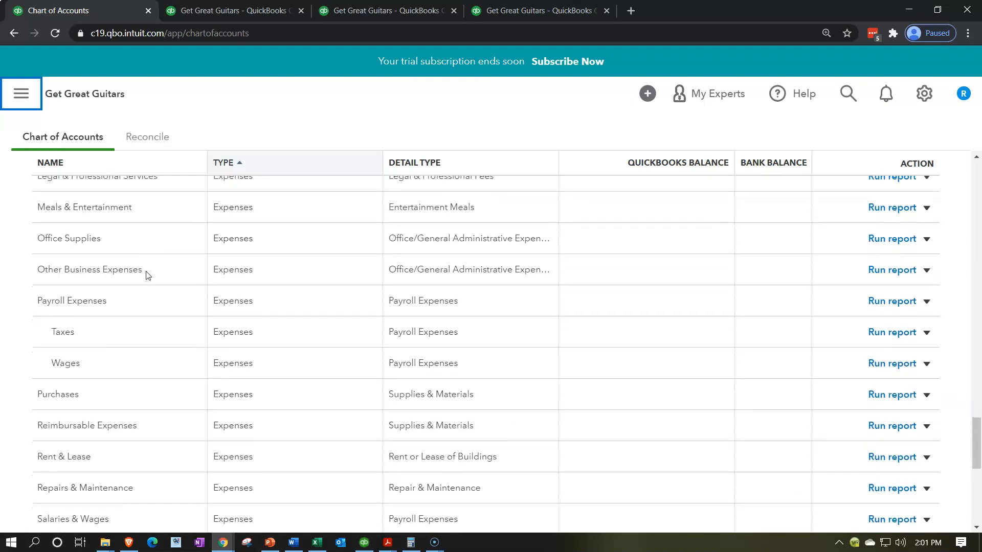
{"action": "scroll", "coordinate": [148, 276], "scroll_direction": "down", "scroll_amount": 3}
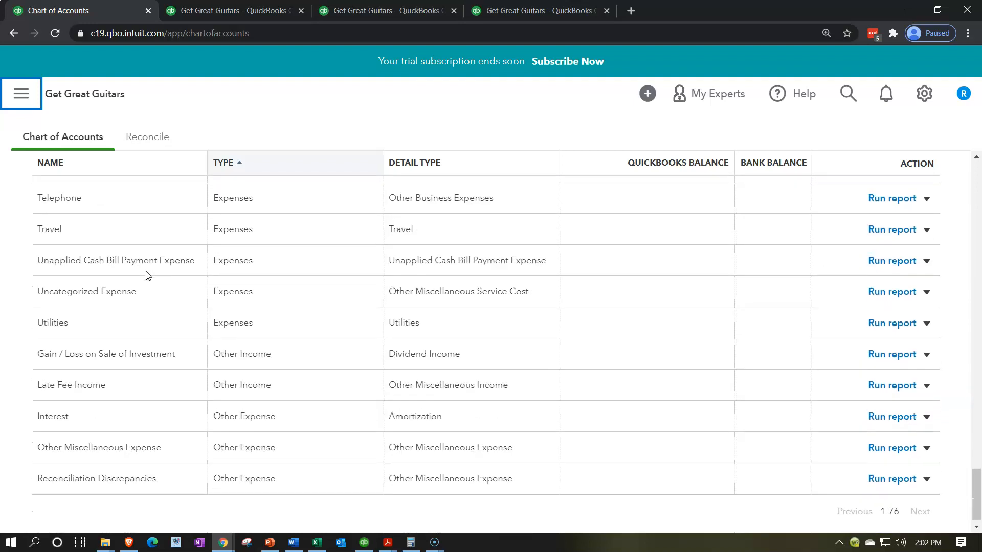
{"action": "scroll", "coordinate": [148, 277], "scroll_direction": "up", "scroll_amount": 5}
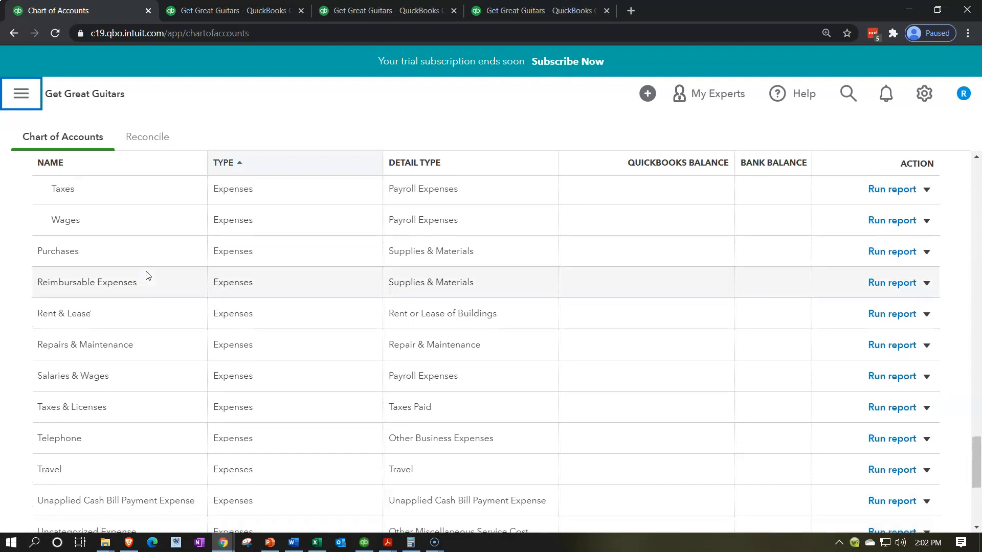
{"action": "scroll", "coordinate": [147, 276], "scroll_direction": "up", "scroll_amount": 15}
{"action": "scroll", "coordinate": [147, 276], "scroll_direction": "up", "scroll_amount": 10}
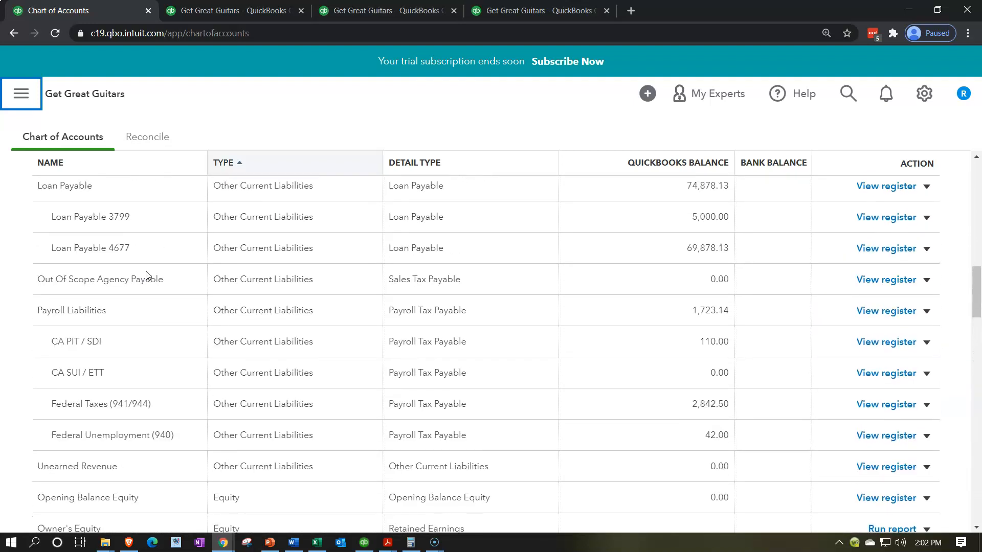
{"action": "scroll", "coordinate": [147, 276], "scroll_direction": "up", "scroll_amount": 3}
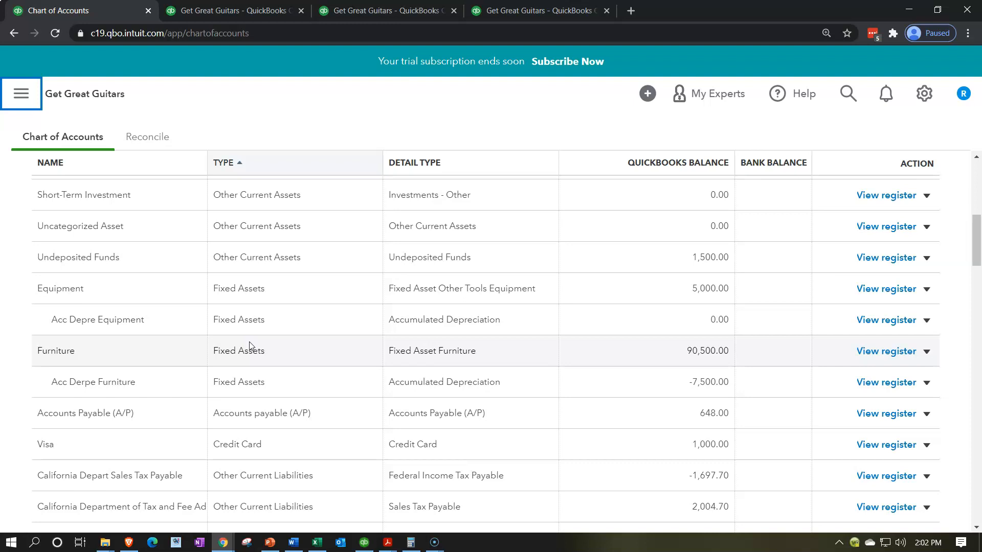
{"action": "scroll", "coordinate": [250, 346], "scroll_direction": "down", "scroll_amount": 14}
{"action": "scroll", "coordinate": [249, 346], "scroll_direction": "down", "scroll_amount": 6}
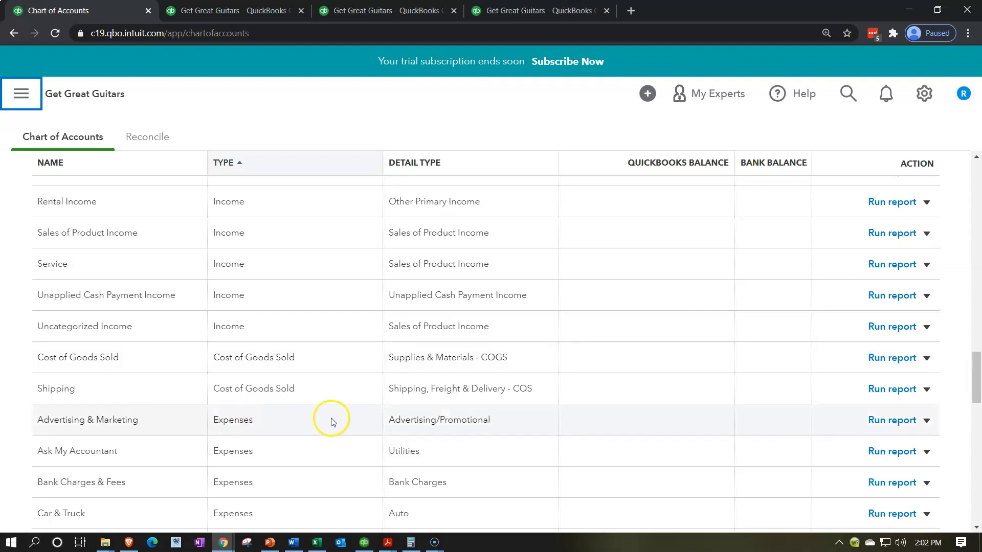
{"action": "scroll", "coordinate": [693, 374], "scroll_direction": "up", "scroll_amount": 15}
{"action": "scroll", "coordinate": [695, 376], "scroll_direction": "up", "scroll_amount": 3}
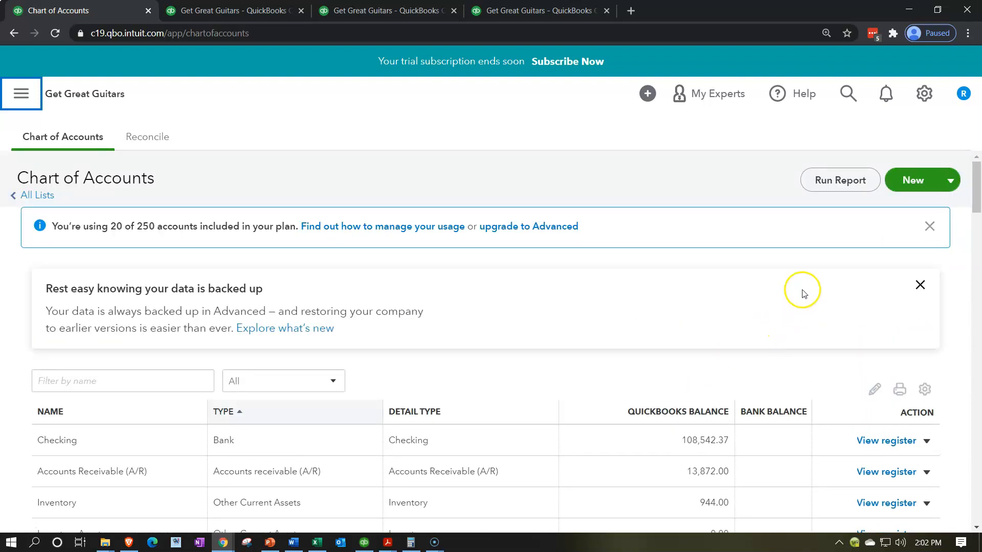
Step: Start a new account from the Chart of Accounts and set its account type to Expenses
{"action": "left_click", "coordinate": [904, 188]}
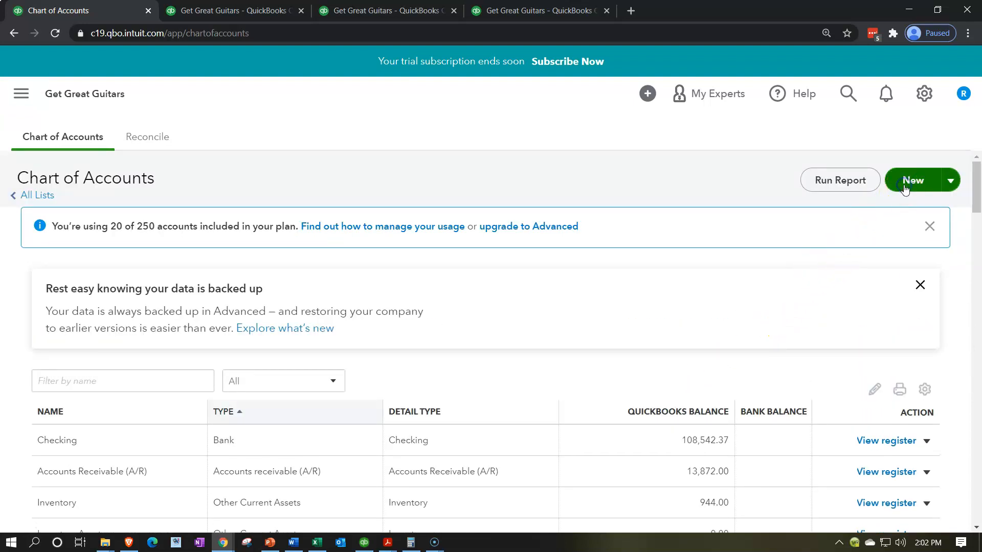
{"action": "left_click", "coordinate": [313, 148]}
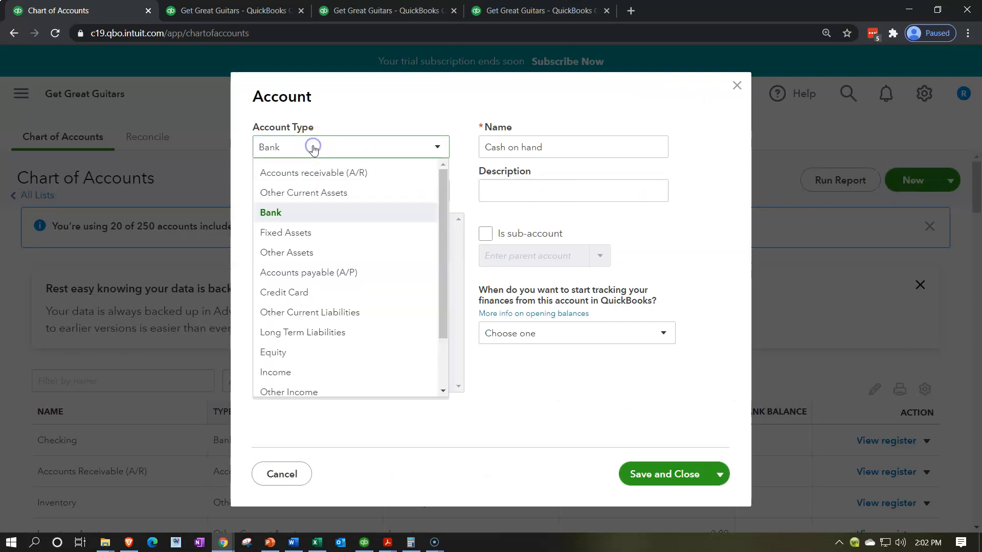
{"action": "scroll", "coordinate": [328, 250], "scroll_direction": "down", "scroll_amount": 2}
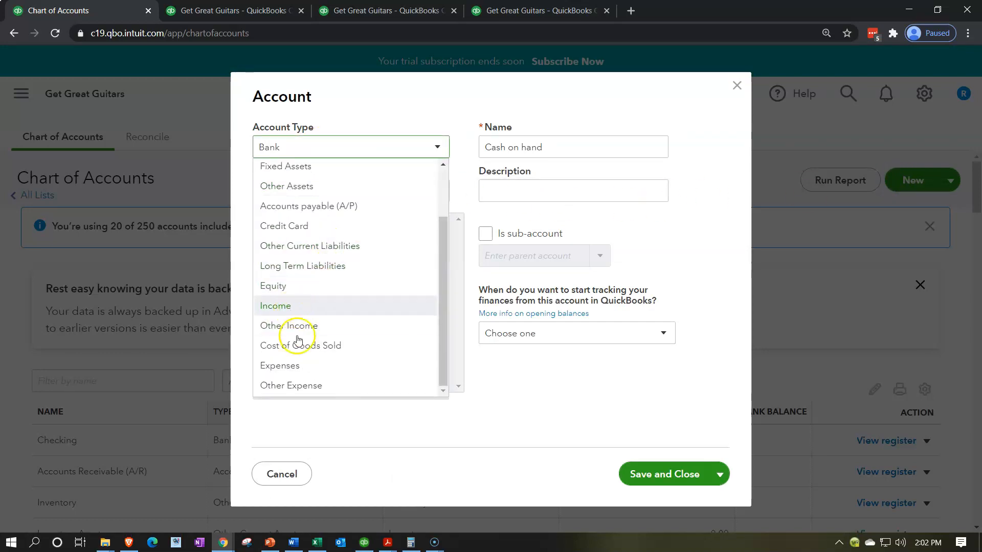
{"action": "left_click", "coordinate": [296, 365]}
Step: Set the new expense account's detail type to Other Business Expenses
{"action": "left_click", "coordinate": [353, 192]}
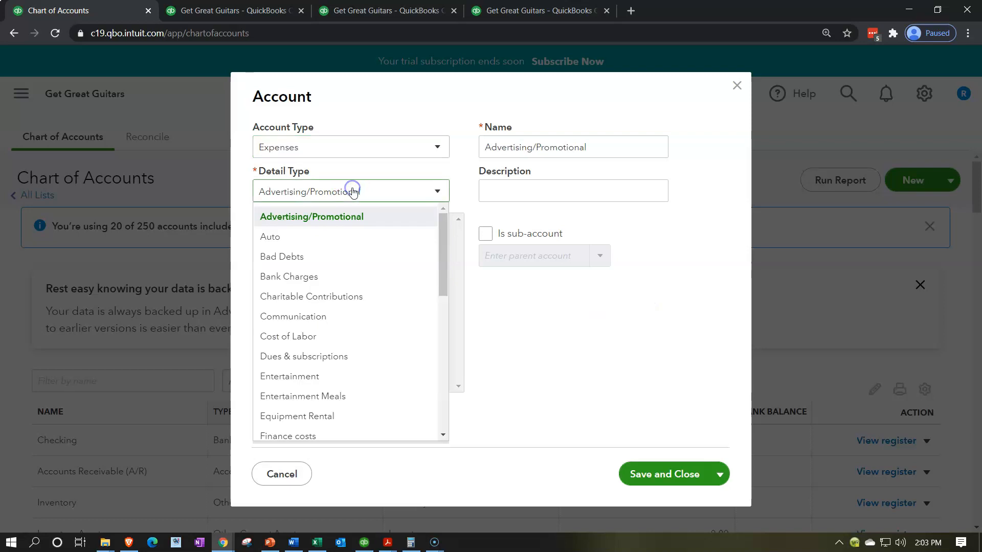
{"action": "scroll", "coordinate": [377, 340], "scroll_direction": "down", "scroll_amount": 3}
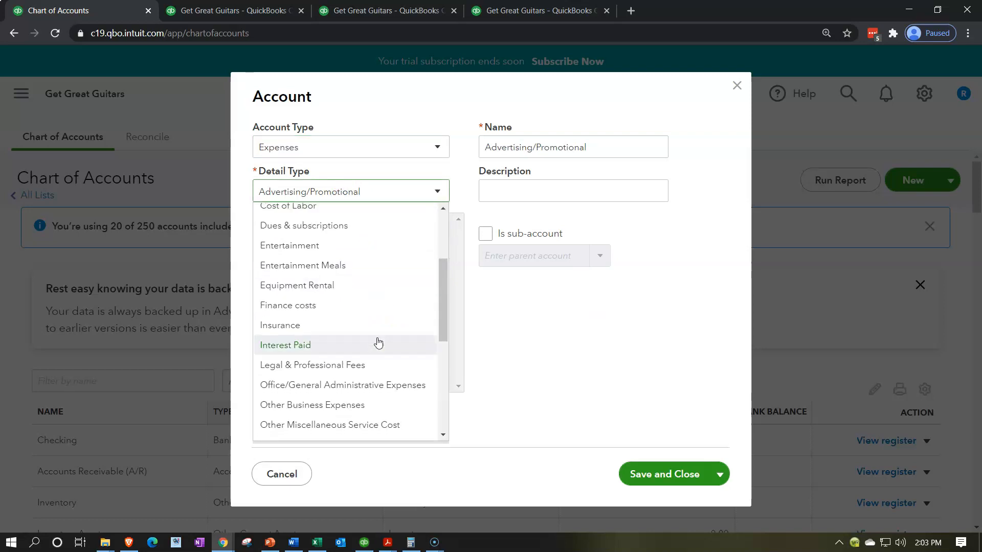
{"action": "scroll", "coordinate": [378, 342], "scroll_direction": "down", "scroll_amount": 5}
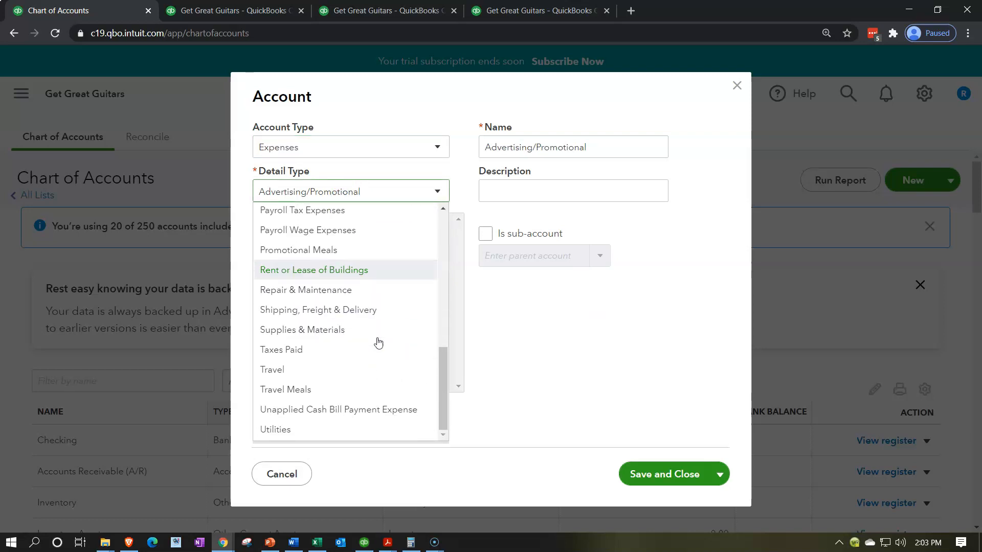
{"action": "scroll", "coordinate": [378, 343], "scroll_direction": "up", "scroll_amount": 4}
{"action": "scroll", "coordinate": [377, 342], "scroll_direction": "up", "scroll_amount": 2}
{"action": "scroll", "coordinate": [377, 342], "scroll_direction": "down", "scroll_amount": 2}
{"action": "left_click", "coordinate": [381, 364]}
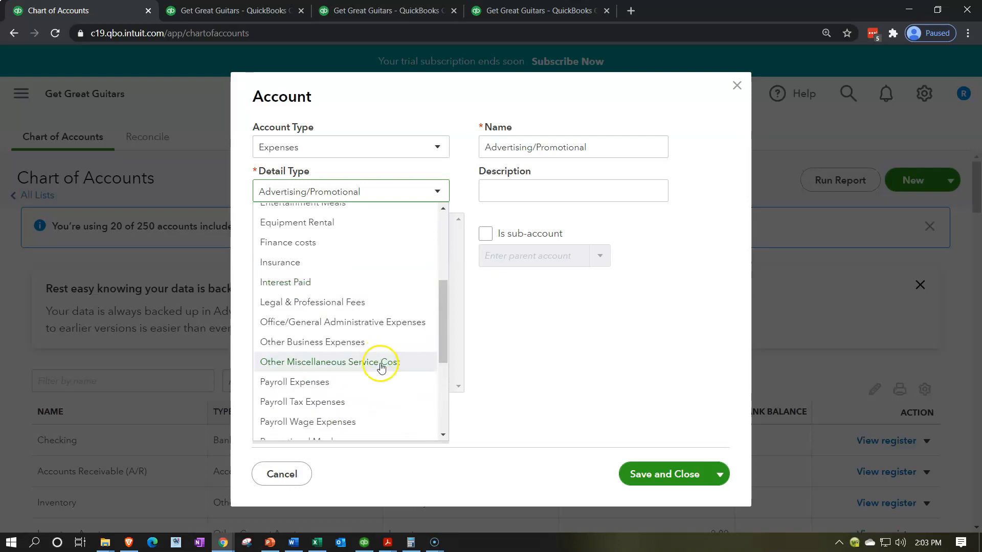
{"action": "left_click", "coordinate": [358, 342]}
Step: Name the account Depreciation, then save and close it
{"action": "triple_click", "coordinate": [599, 150]}
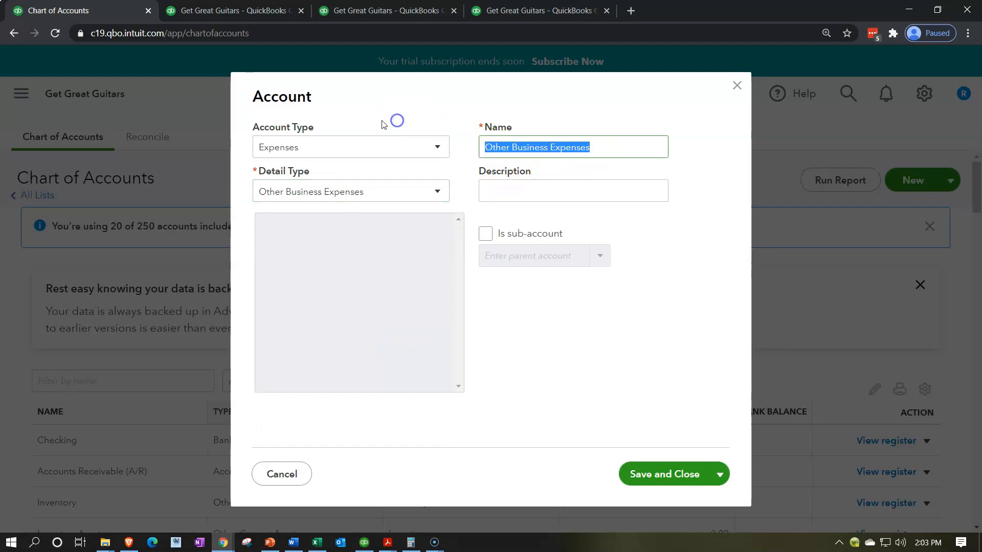
{"action": "type", "text": "Dpe"}
{"action": "type", "text": "p"}
{"action": "type", "text": "reciation"}
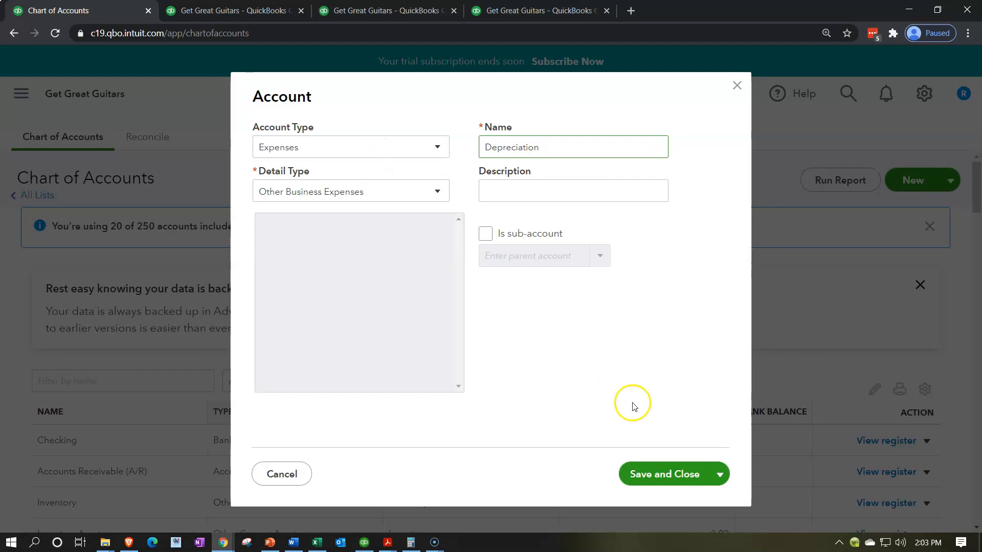
{"action": "left_click", "coordinate": [668, 482]}
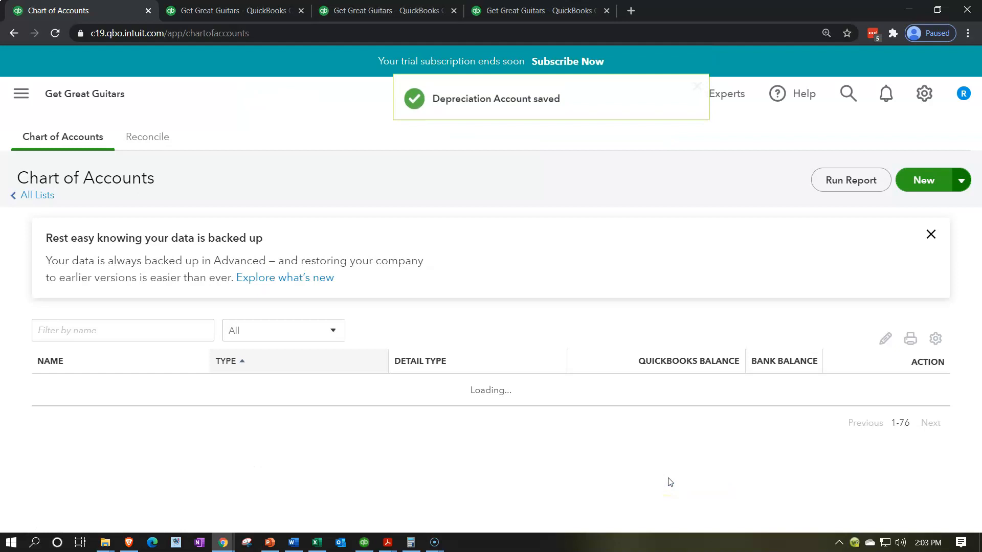
{"action": "left_click", "coordinate": [689, 441]}
Step: Start another new account with account type Expenses and detail type Other Business Expenses
{"action": "left_click", "coordinate": [903, 183]}
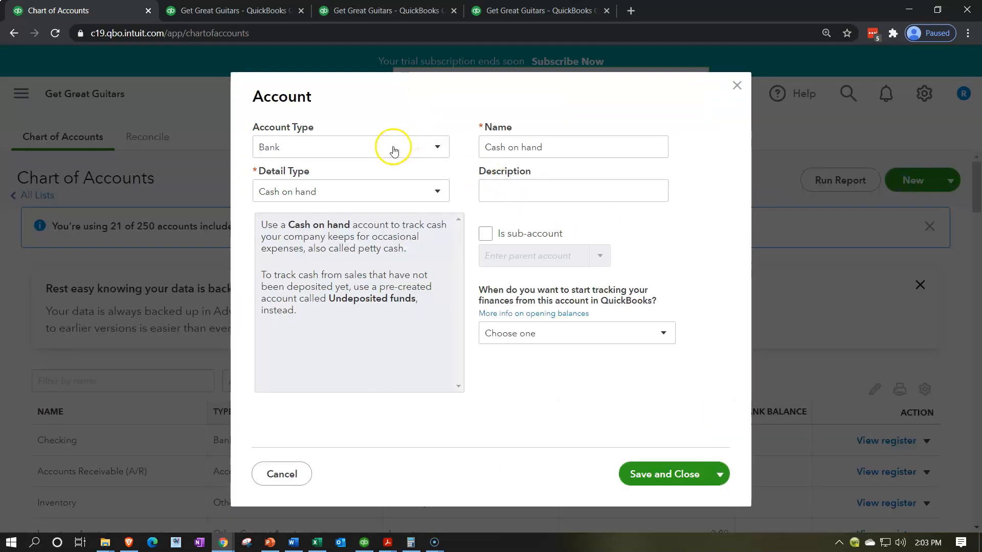
{"action": "left_click", "coordinate": [392, 147]}
{"action": "scroll", "coordinate": [359, 302], "scroll_direction": "down", "scroll_amount": 1}
{"action": "left_click", "coordinate": [307, 368]}
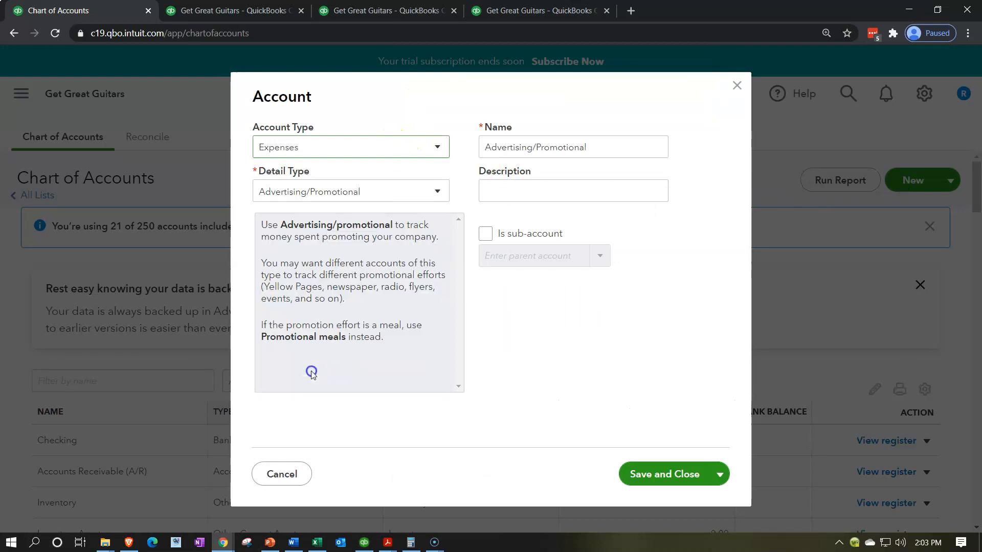
{"action": "left_click", "coordinate": [408, 196]}
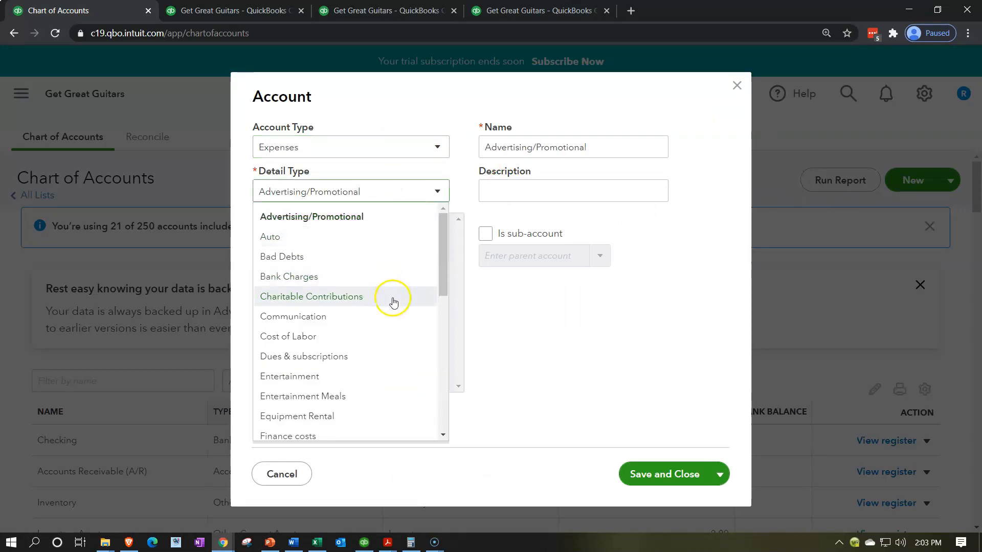
{"action": "scroll", "coordinate": [391, 301], "scroll_direction": "down", "scroll_amount": 3}
{"action": "scroll", "coordinate": [391, 304], "scroll_direction": "down", "scroll_amount": 2}
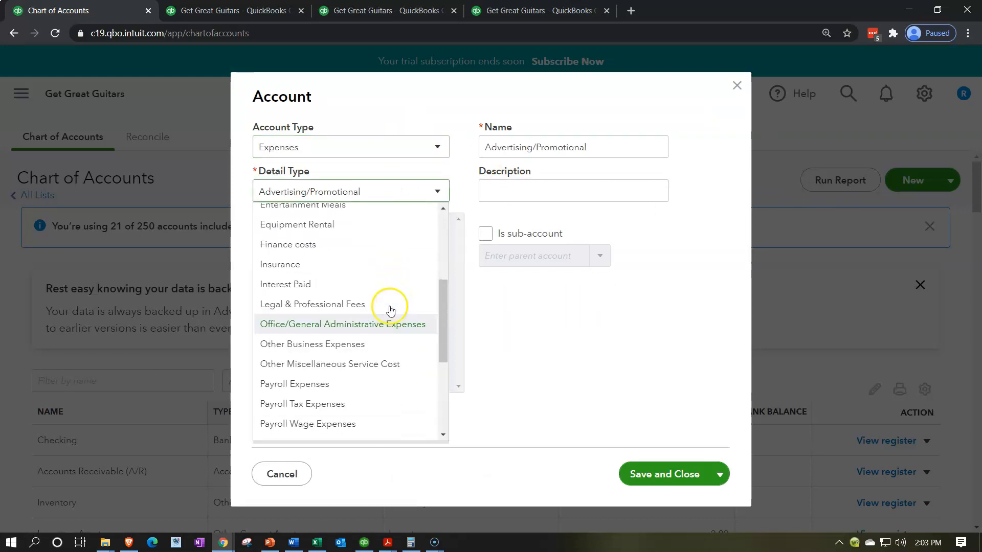
{"action": "left_click", "coordinate": [366, 344]}
Step: Replace the new account's default name with "Depre: Equipment"
{"action": "triple_click", "coordinate": [596, 149]}
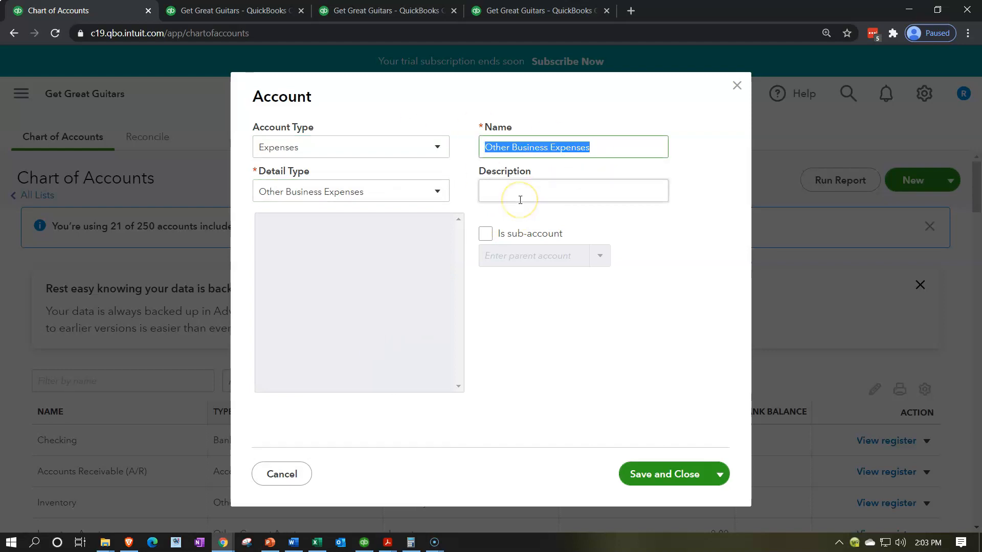
{"action": "type", "text": "Depre"}
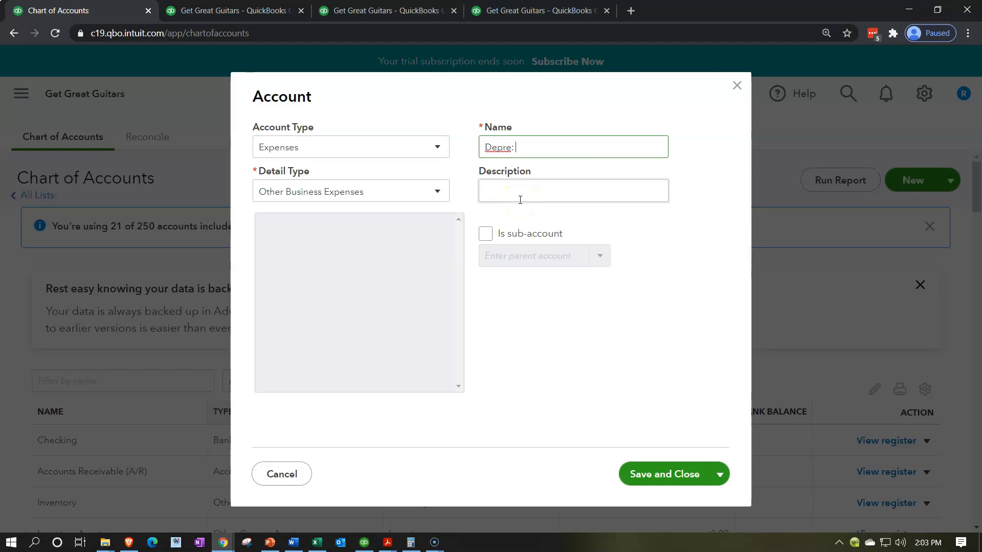
{"action": "type", "text": ": Equipment"}
{"action": "left_click", "coordinate": [520, 200]}
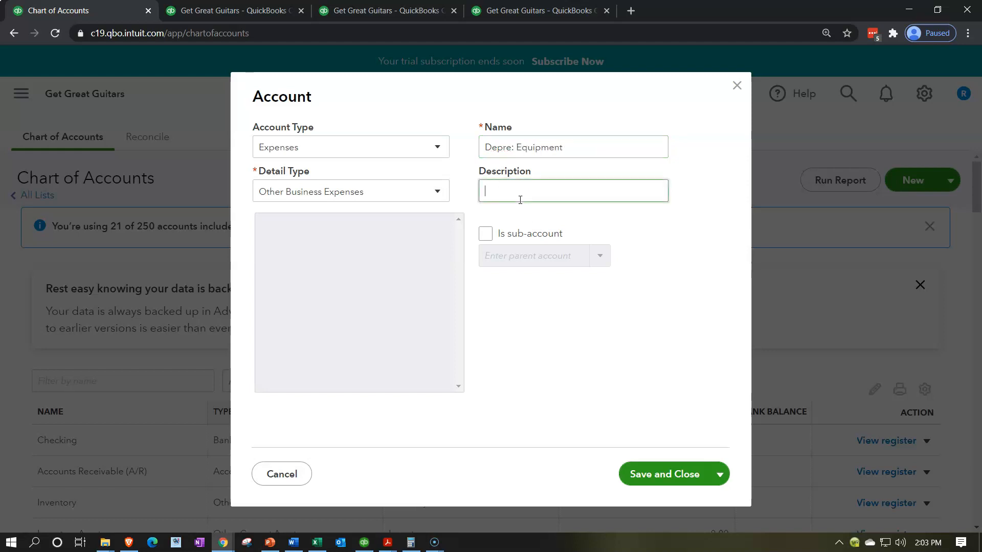
Step: Make the equipment account a sub-account of the Depreciation expense account and try to save it
{"action": "left_click", "coordinate": [486, 234]}
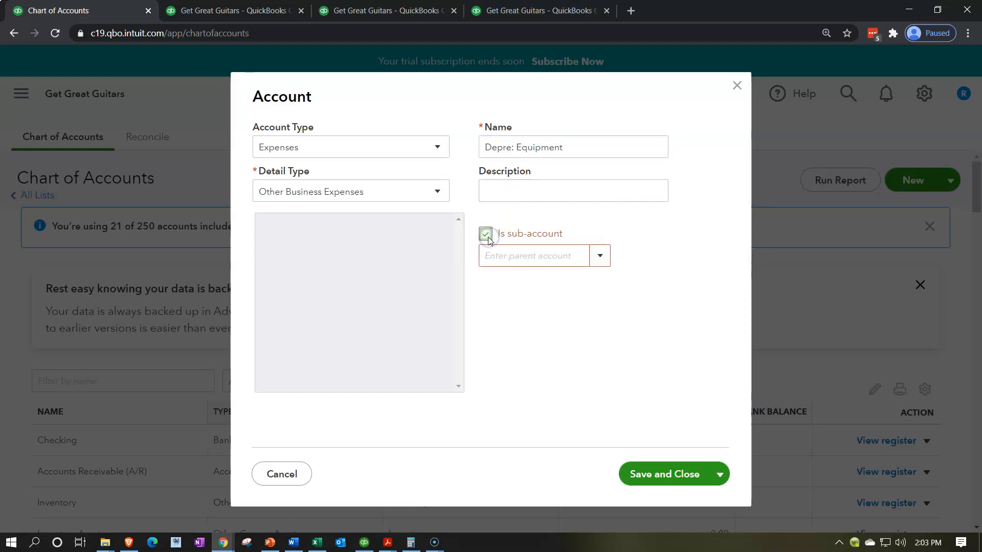
{"action": "left_click", "coordinate": [581, 255]}
{"action": "type", "text": "depre"}
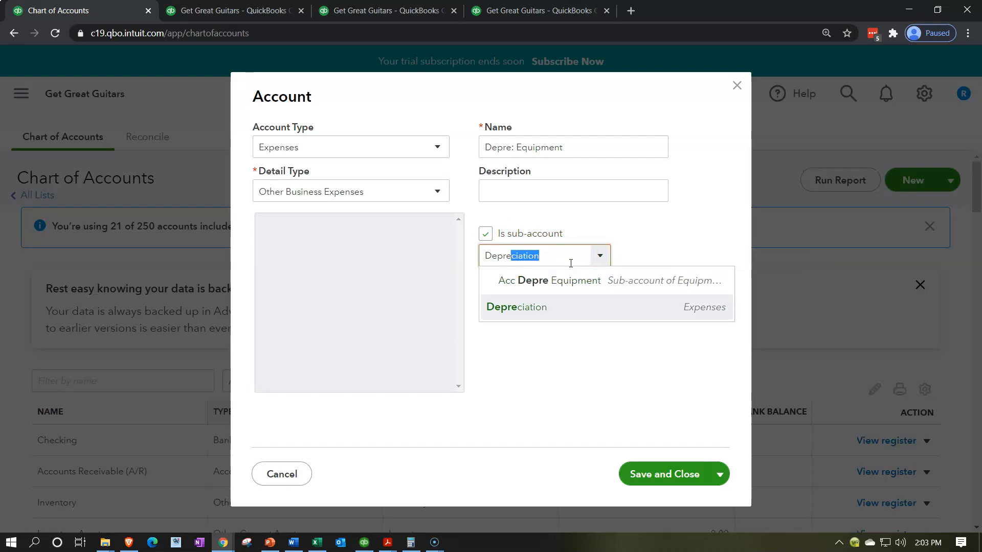
{"action": "left_click", "coordinate": [534, 310]}
{"action": "left_click", "coordinate": [669, 471]}
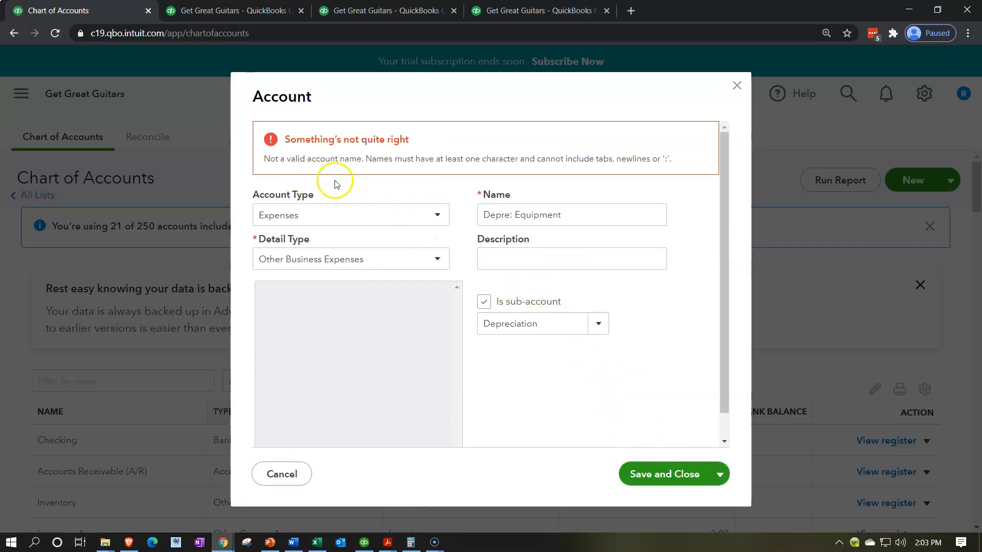
Step: Replace the colon in the account name with a dash so it reads "Depre - Equipment", and save the account
{"action": "left_click", "coordinate": [512, 214]}
{"action": "key", "text": "Left"}
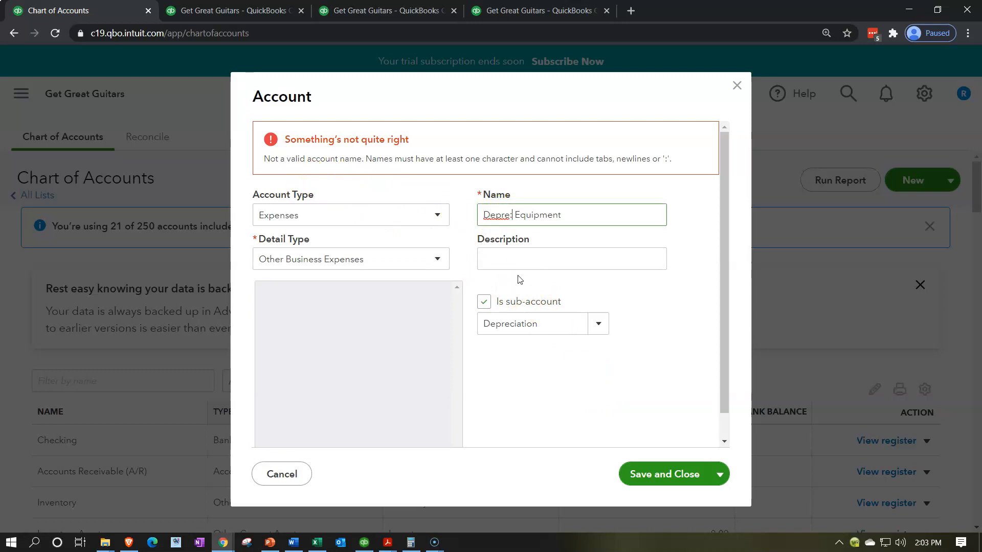
{"action": "key", "text": "BackSpace"}
{"action": "type", "text": "-"}
{"action": "left_click", "coordinate": [663, 480]}
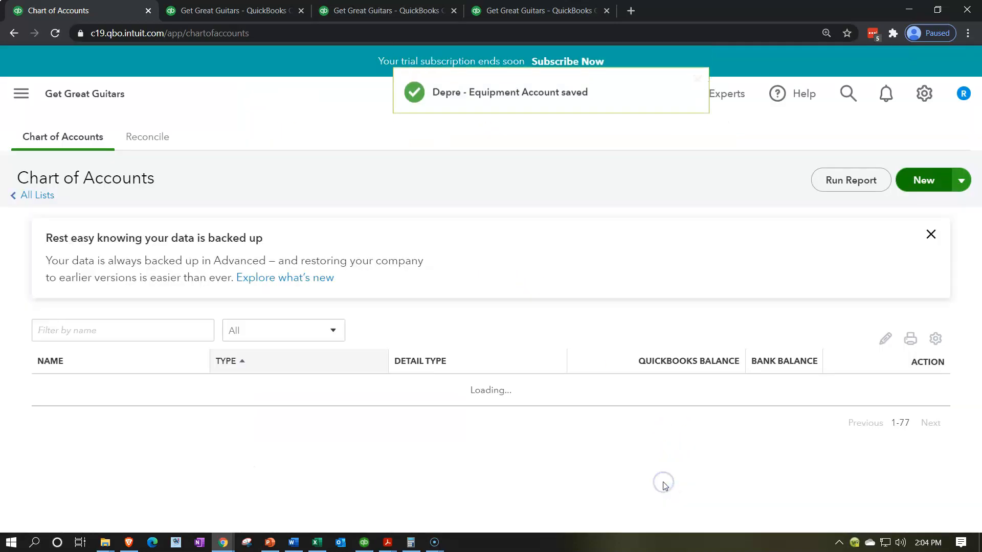
Step: Check the Depreciation account and its equipment sub-account among the expenses in the Chart of Accounts
{"action": "scroll", "coordinate": [316, 418], "scroll_direction": "down", "scroll_amount": 8}
{"action": "scroll", "coordinate": [315, 418], "scroll_direction": "down", "scroll_amount": 15}
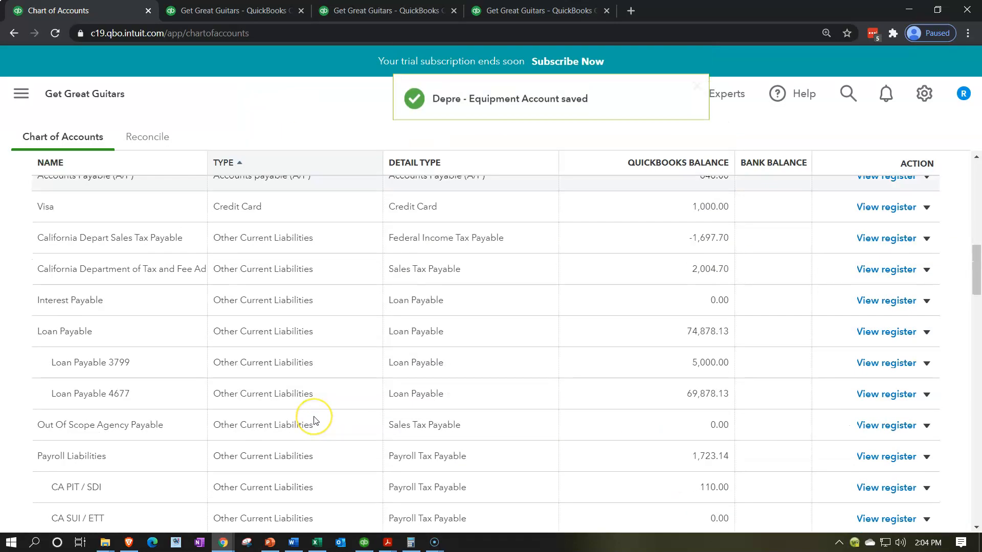
{"action": "scroll", "coordinate": [316, 419], "scroll_direction": "down", "scroll_amount": 10}
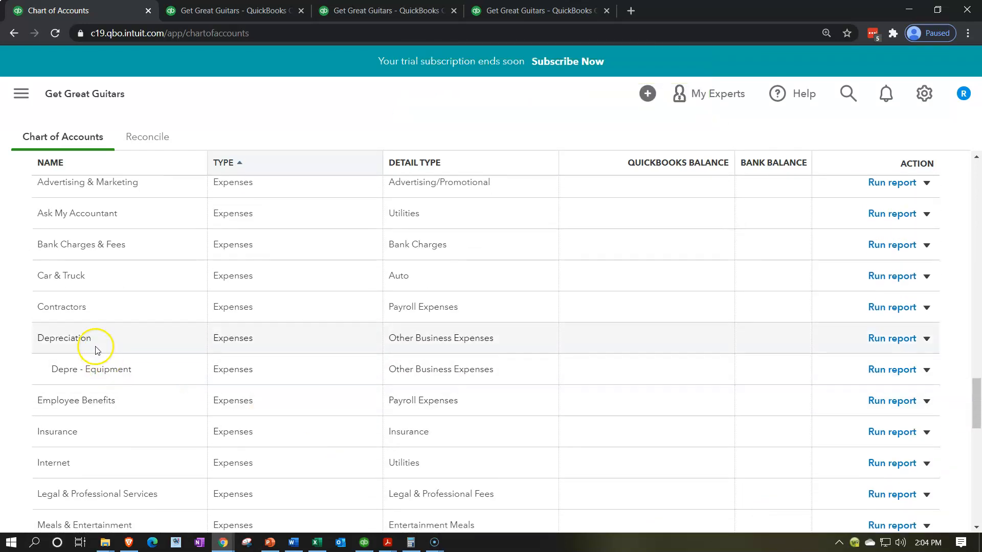
{"action": "scroll", "coordinate": [622, 358], "scroll_direction": "up", "scroll_amount": 10}
{"action": "scroll", "coordinate": [622, 342], "scroll_direction": "up", "scroll_amount": 15}
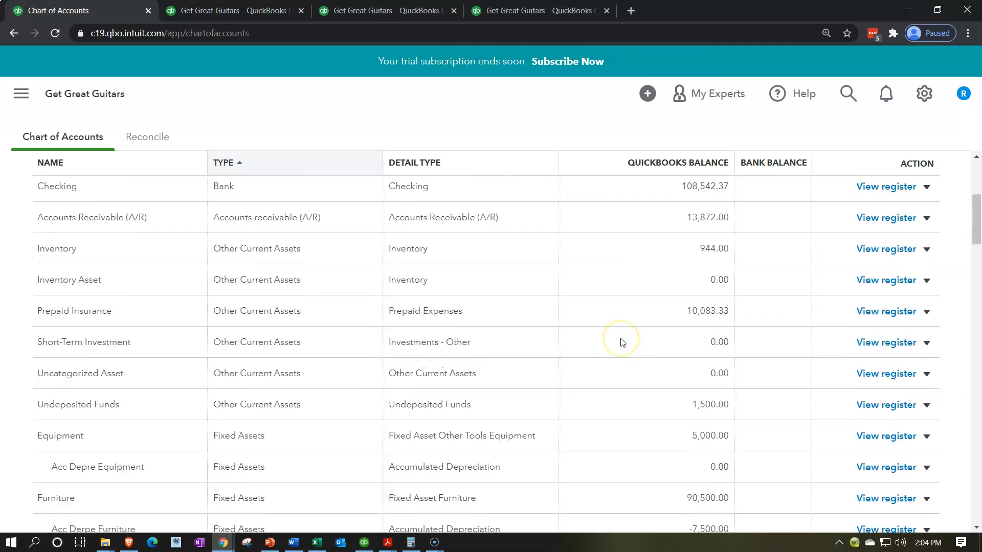
Step: Start a third new account for furniture depreciation, with account type Expenses and detail type Other Business Expenses
{"action": "left_click", "coordinate": [915, 181]}
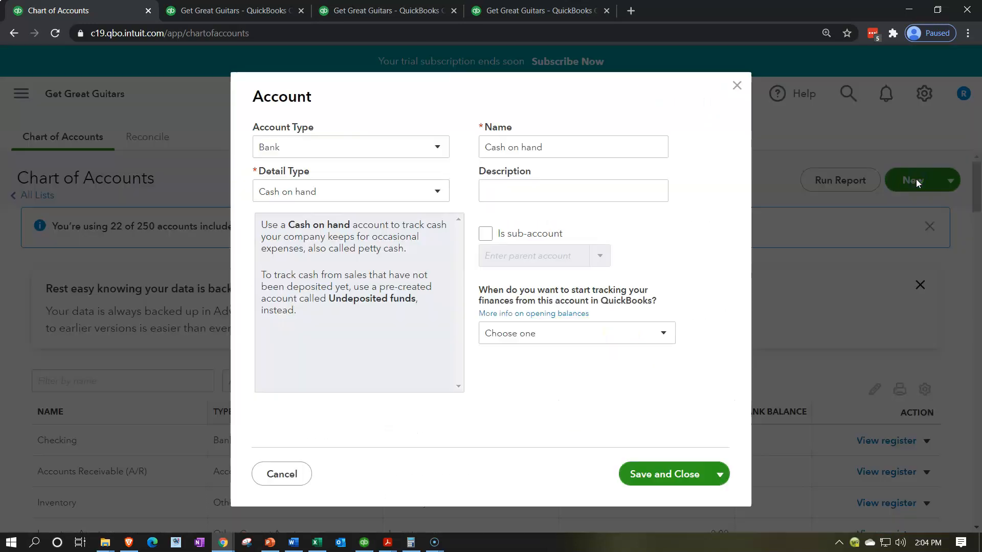
{"action": "left_click", "coordinate": [439, 149]}
{"action": "scroll", "coordinate": [366, 309], "scroll_direction": "down", "scroll_amount": 2}
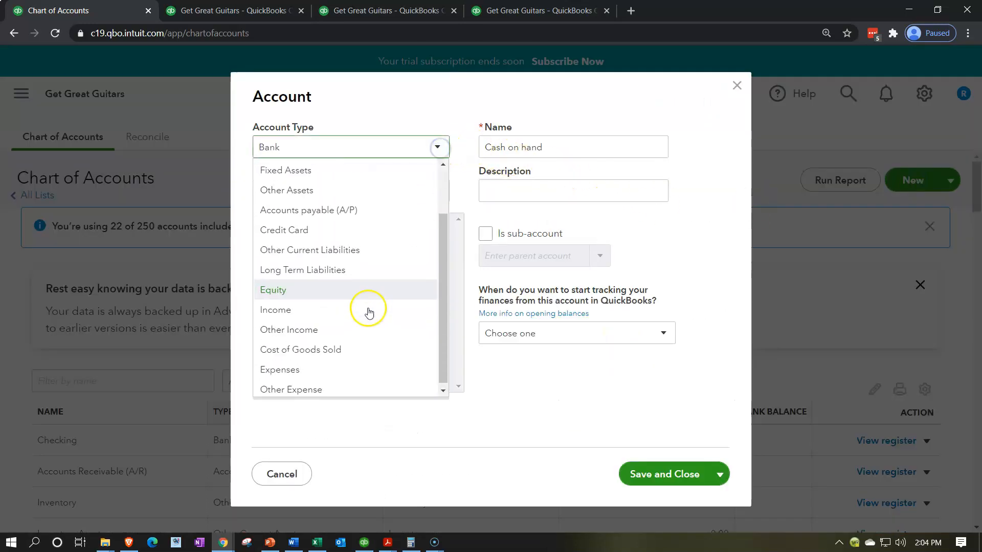
{"action": "left_click", "coordinate": [276, 364]}
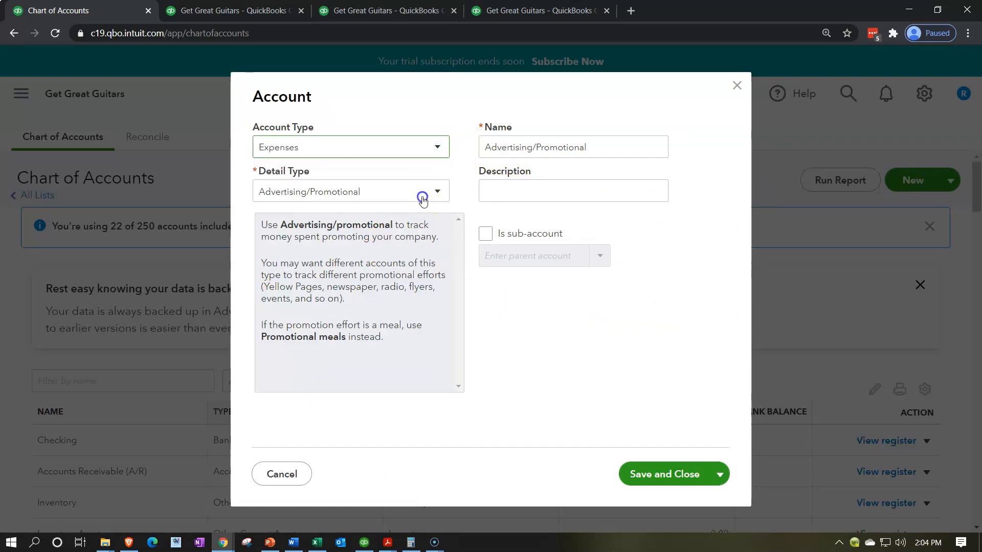
{"action": "left_click", "coordinate": [423, 193]}
{"action": "scroll", "coordinate": [374, 314], "scroll_direction": "down", "scroll_amount": 2}
{"action": "scroll", "coordinate": [374, 316], "scroll_direction": "down", "scroll_amount": 3}
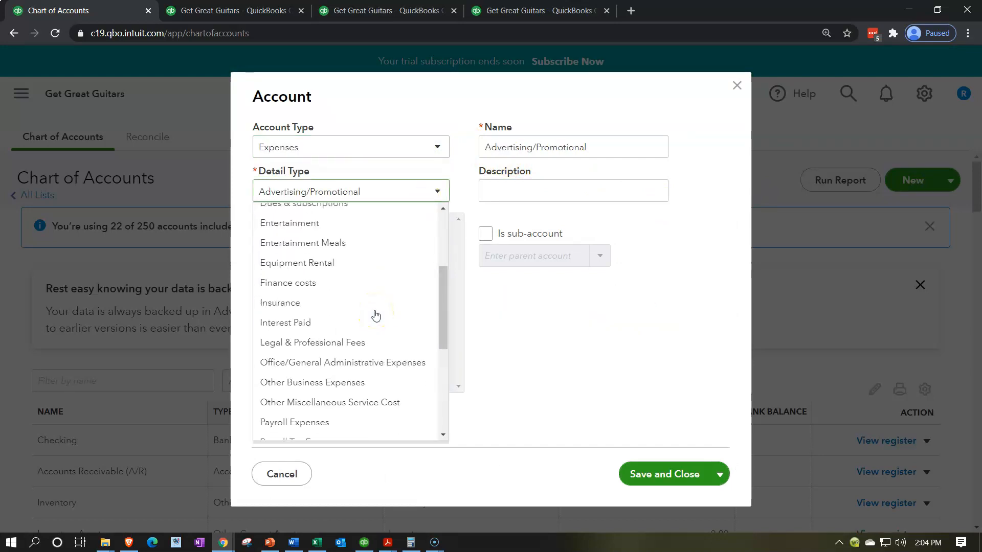
{"action": "left_click", "coordinate": [359, 343]}
Step: Name the new account "Depre - Furniture"
{"action": "triple_click", "coordinate": [609, 145]}
{"action": "type", "text": "Depre "}
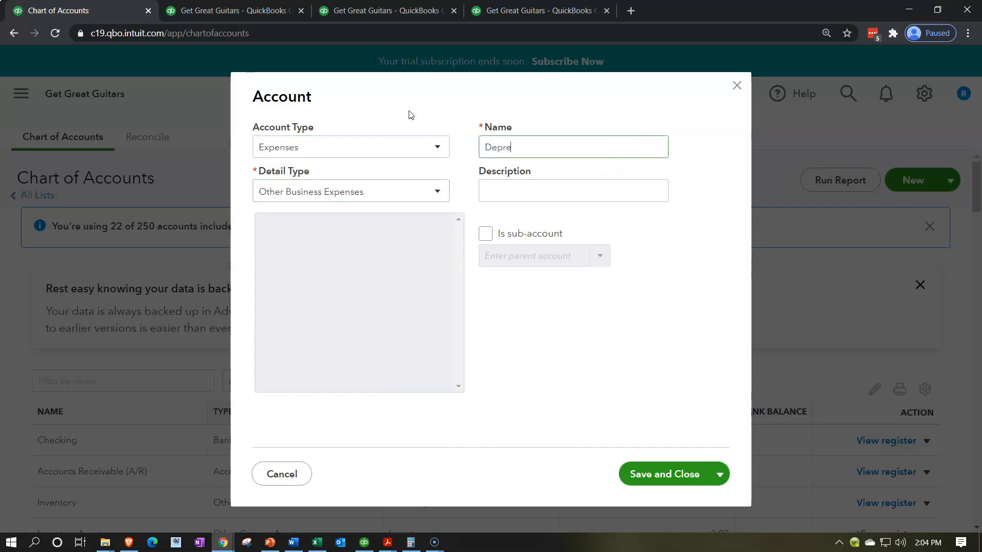
{"action": "type", "text": "- Fu"}
{"action": "type", "text": "ture"}
{"action": "key", "text": "Tab"}
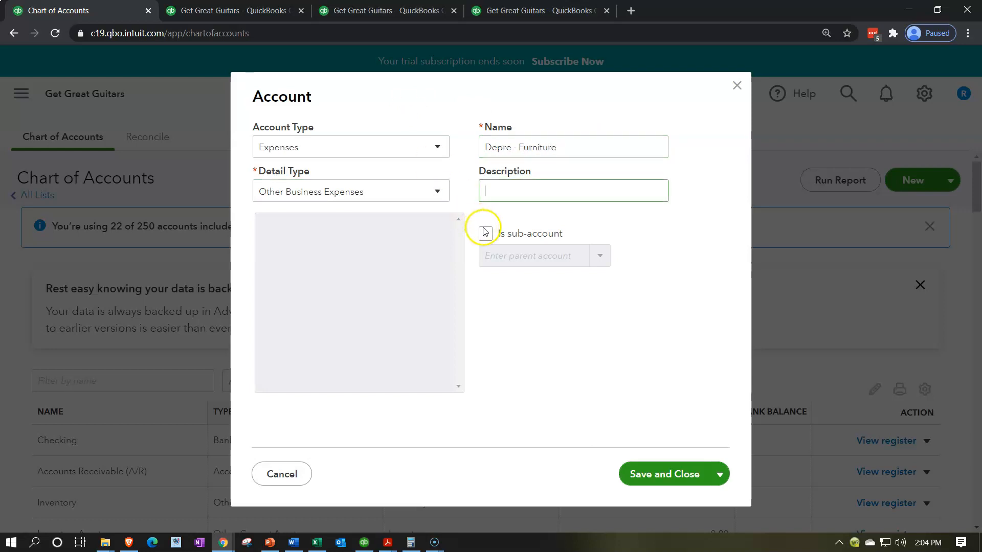
Step: Make the furniture account a sub-account of Depreciation, then save and close it
{"action": "left_click", "coordinate": [484, 230]}
{"action": "left_click", "coordinate": [598, 257]}
{"action": "type", "text": "d"}
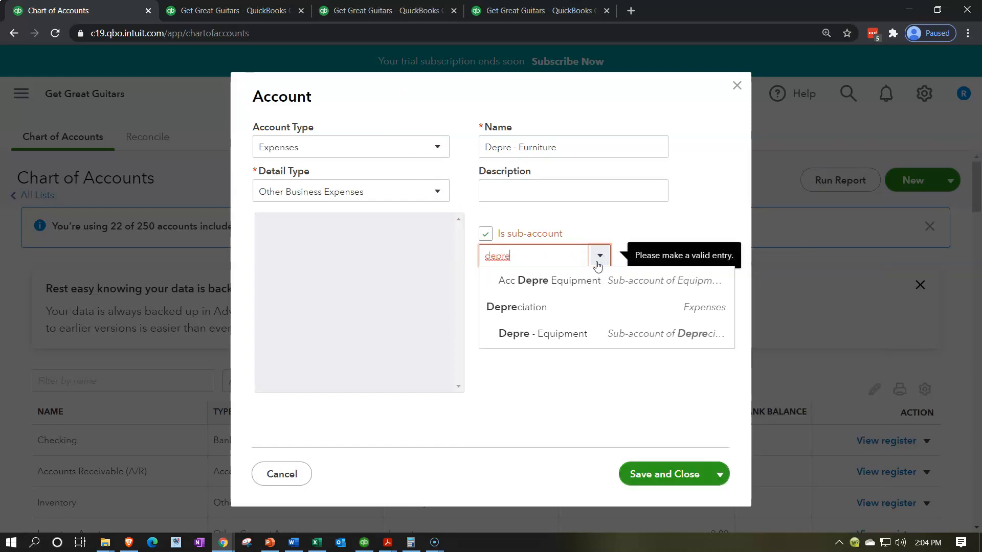
{"action": "type", "text": "epre"}
{"action": "key", "text": "Down"}
{"action": "key", "text": "Down"}
{"action": "key", "text": "Return"}
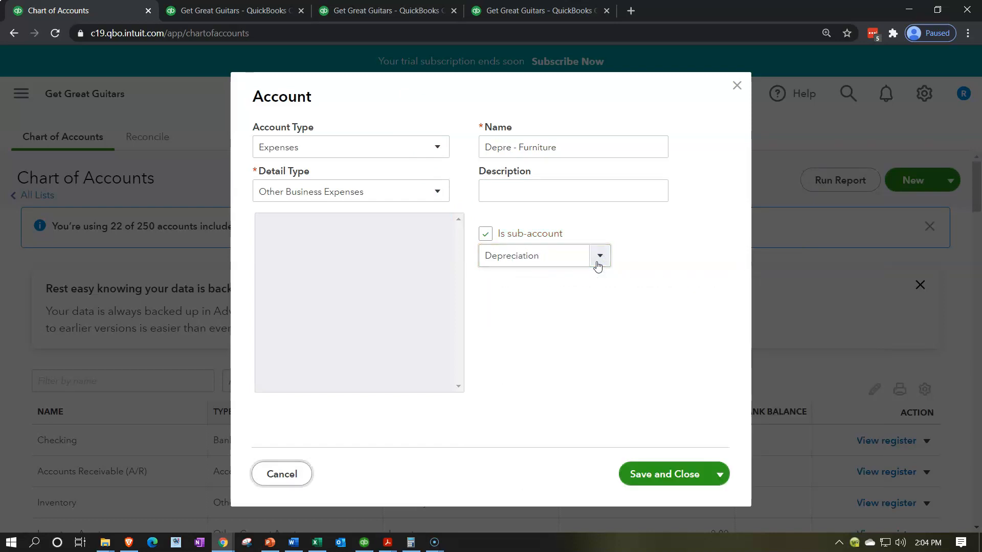
{"action": "left_click", "coordinate": [658, 475]}
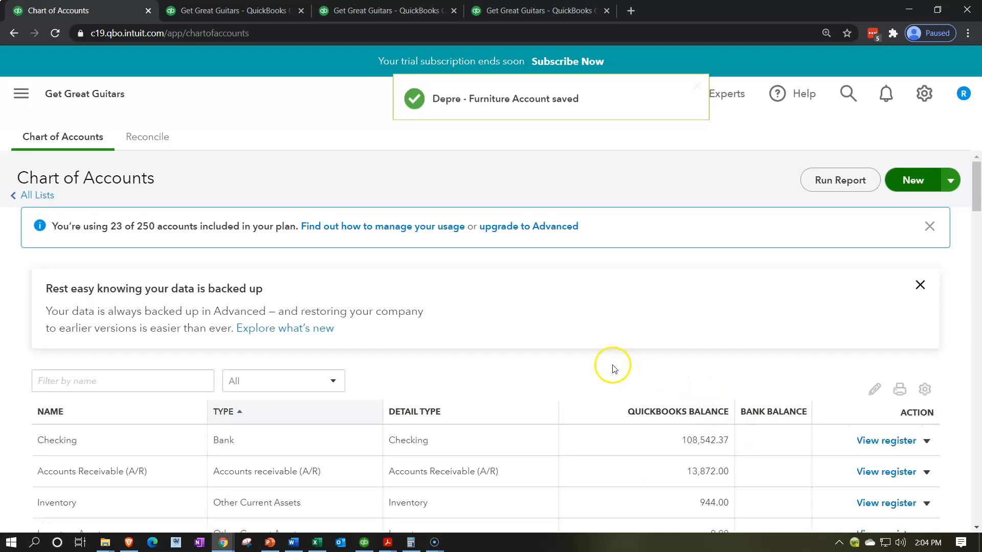
Step: Find the Depreciation account in the Chart of Accounts and review its equipment and furniture sub-accounts
{"action": "scroll", "coordinate": [614, 368], "scroll_direction": "down", "scroll_amount": 20}
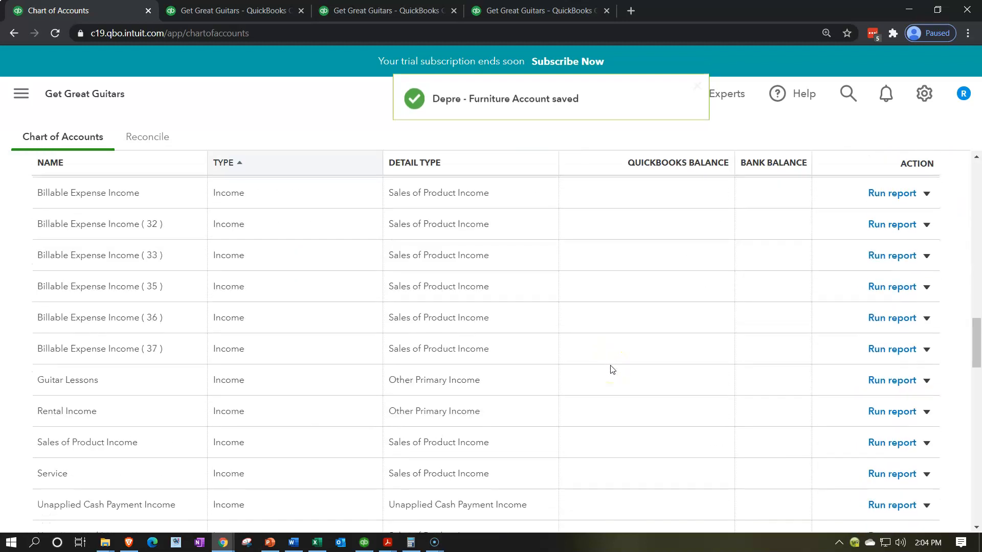
{"action": "scroll", "coordinate": [612, 369], "scroll_direction": "down", "scroll_amount": 14}
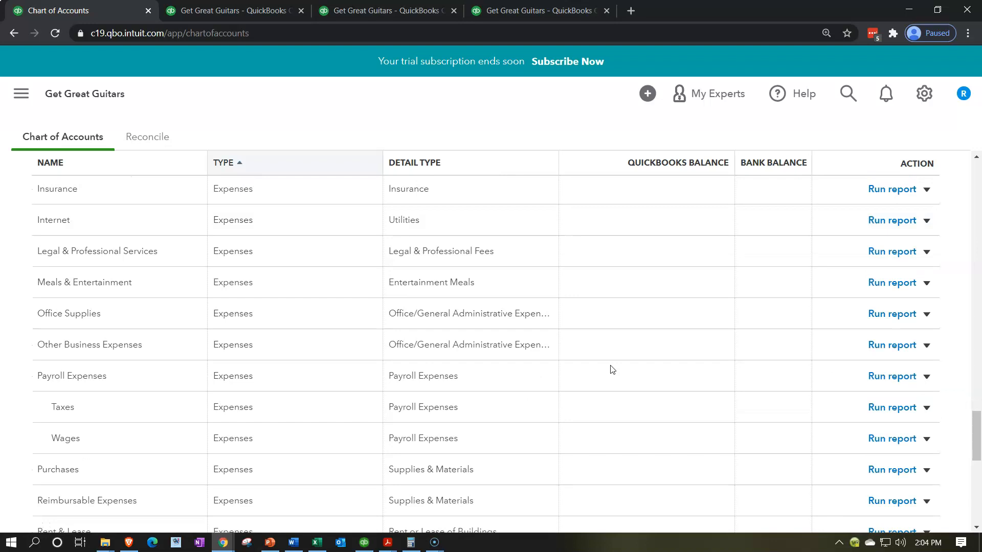
{"action": "scroll", "coordinate": [612, 369], "scroll_direction": "down", "scroll_amount": 8}
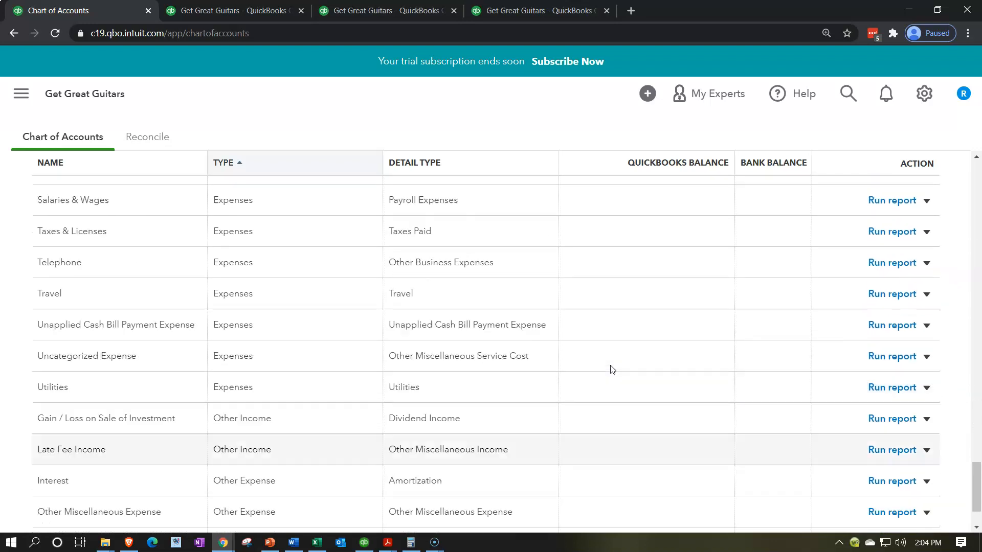
{"action": "scroll", "coordinate": [612, 368], "scroll_direction": "up", "scroll_amount": 10}
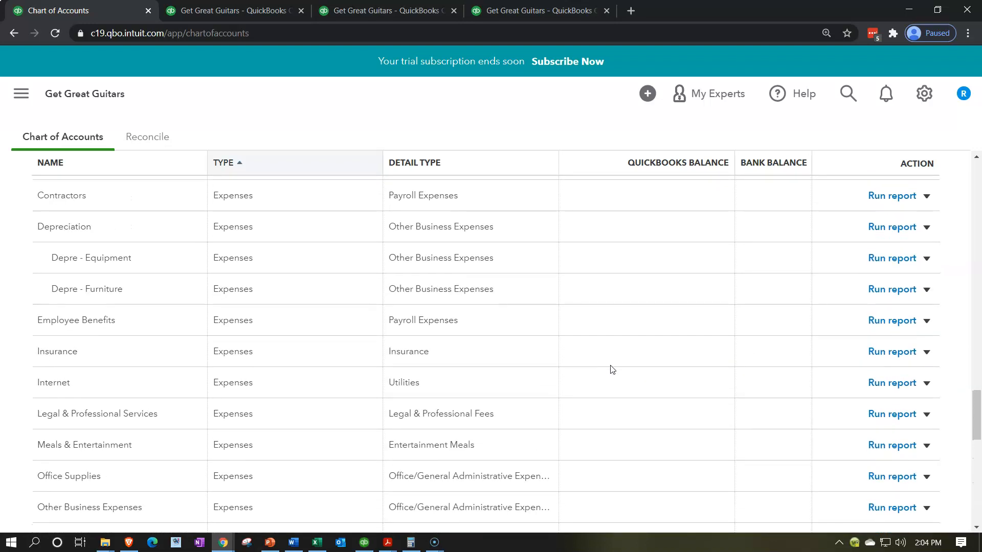
Step: Open the register of the Acc Depre Equipment account from the Chart of Accounts and start a new journal entry
{"action": "scroll", "coordinate": [612, 368], "scroll_direction": "up", "scroll_amount": 3}
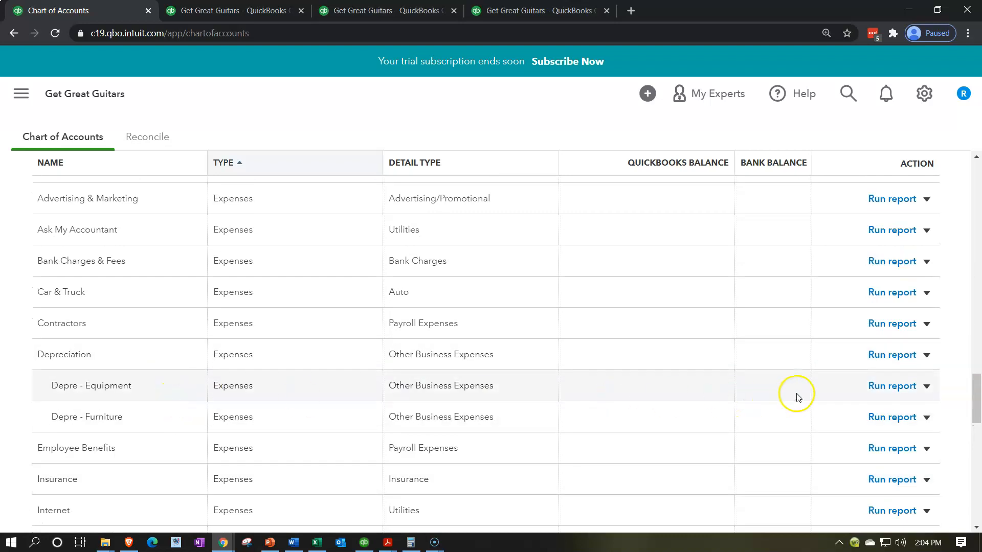
{"action": "scroll", "coordinate": [614, 415], "scroll_direction": "up", "scroll_amount": 10}
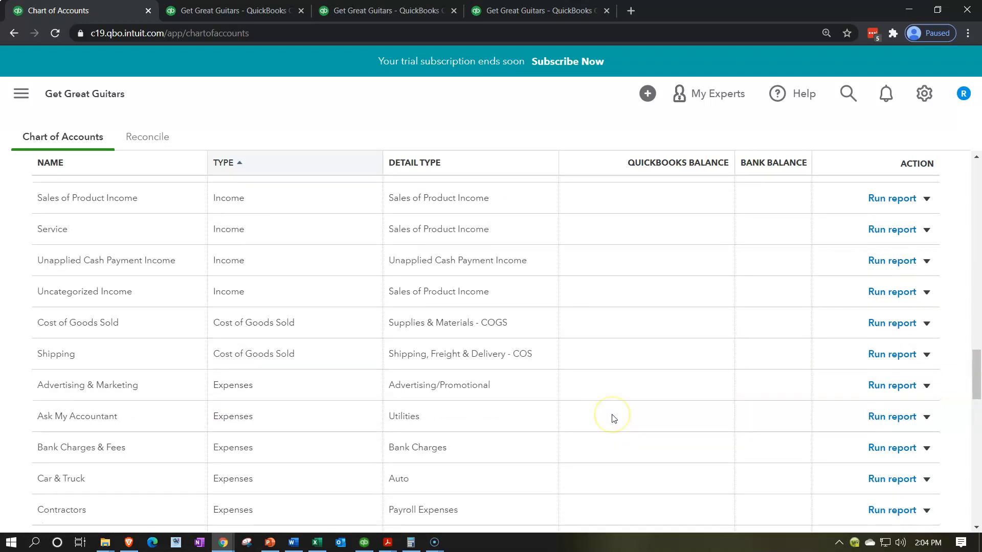
{"action": "scroll", "coordinate": [614, 419], "scroll_direction": "up", "scroll_amount": 10}
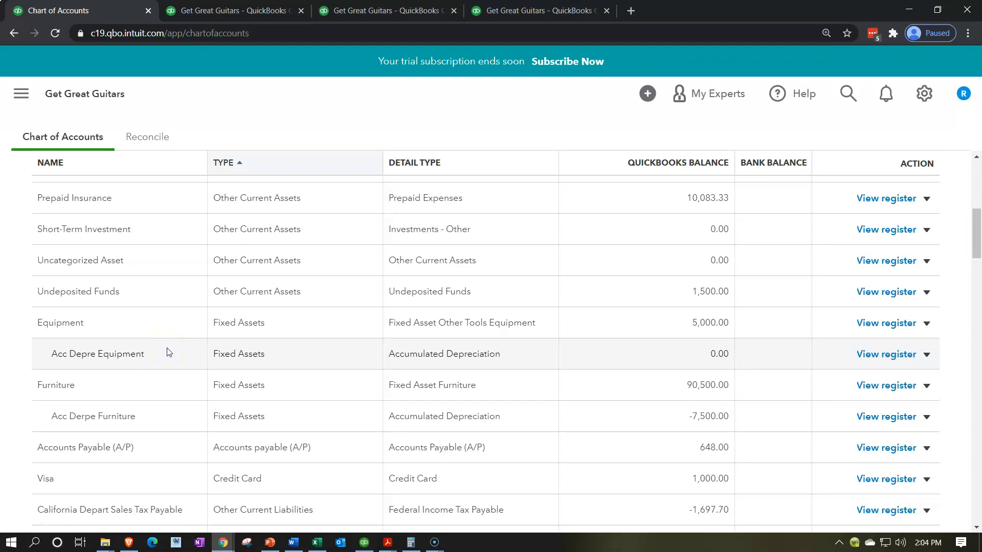
{"action": "left_click", "coordinate": [884, 360]}
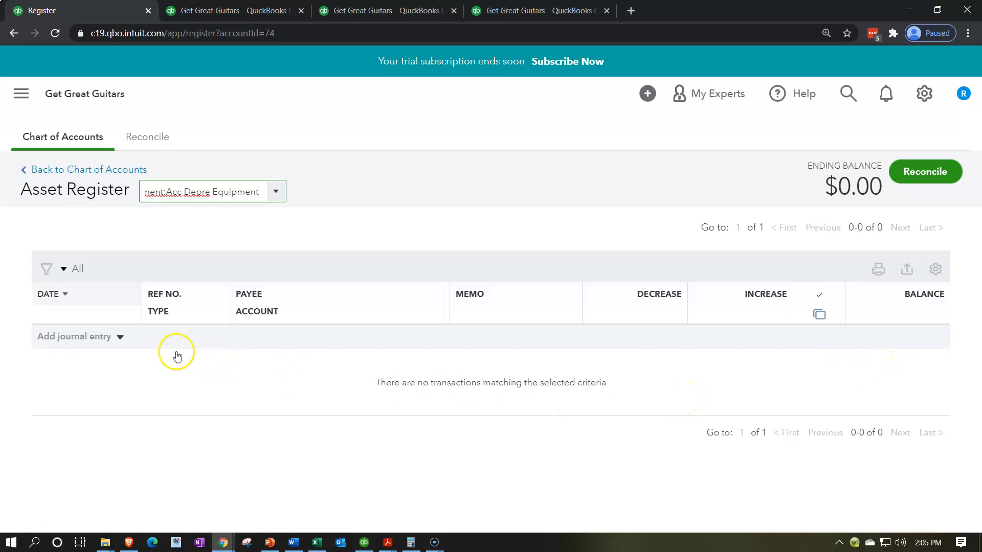
{"action": "left_click", "coordinate": [120, 338]}
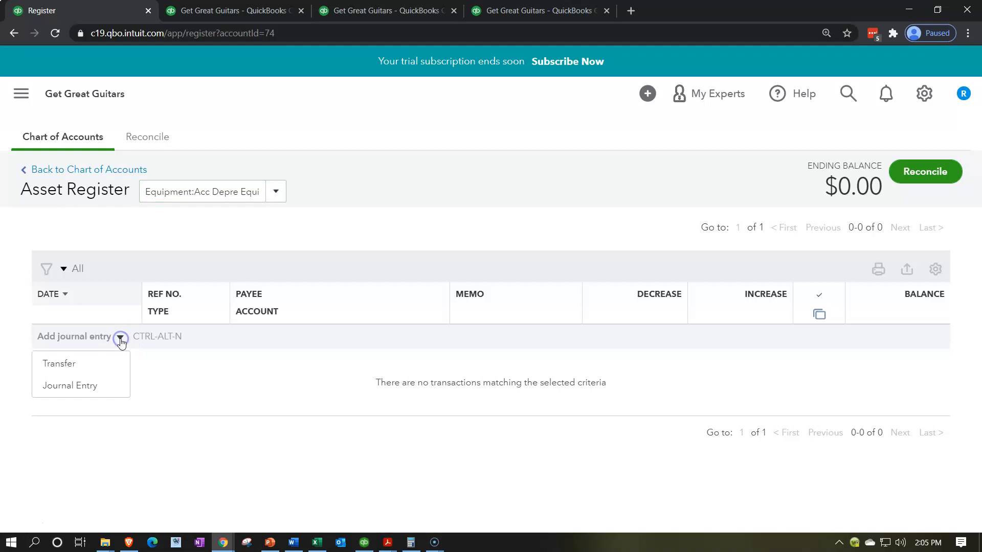
{"action": "left_click", "coordinate": [94, 390]}
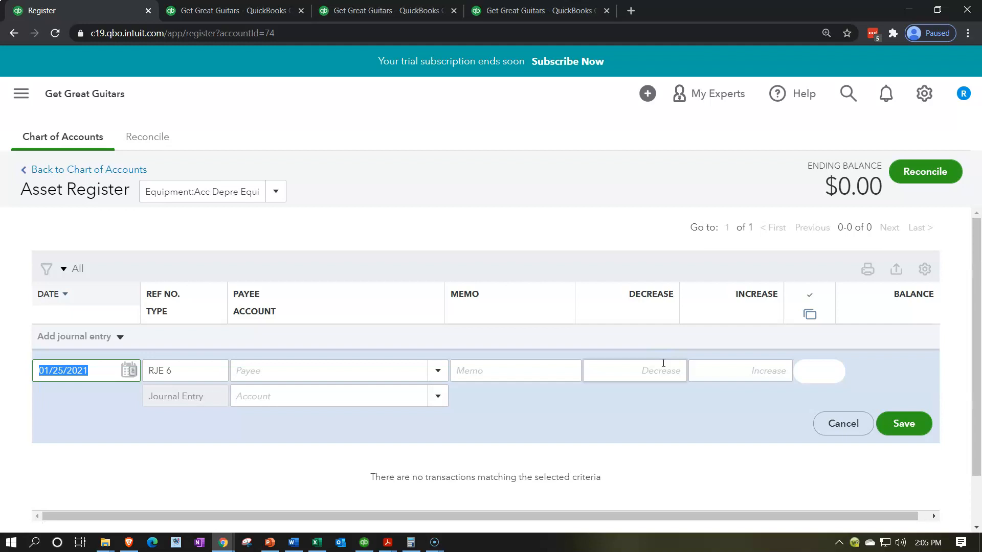
Step: Date the journal entry 02/28/2021 and look up the adjusting entry's number in the Excel worksheet
{"action": "type", "text": "02282"}
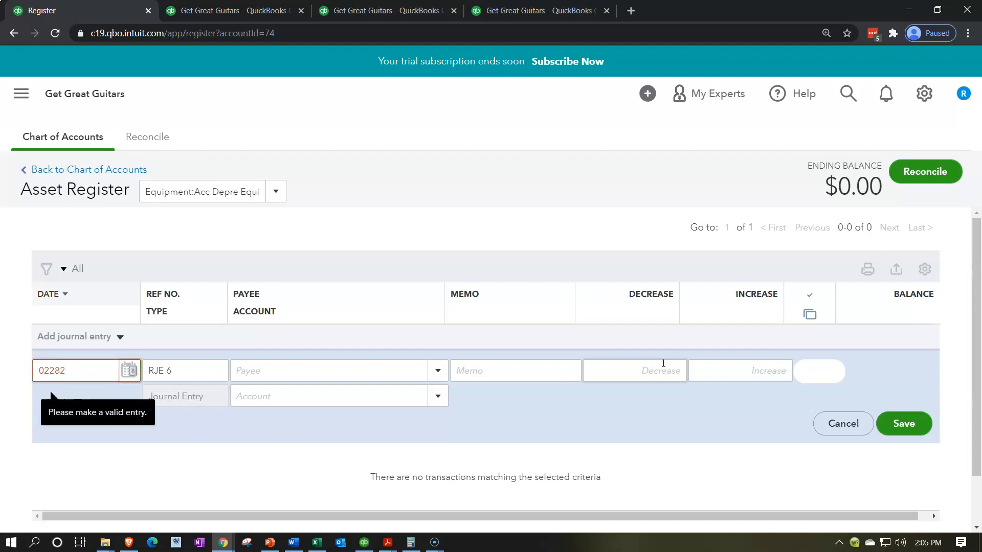
{"action": "key", "text": "Tab"}
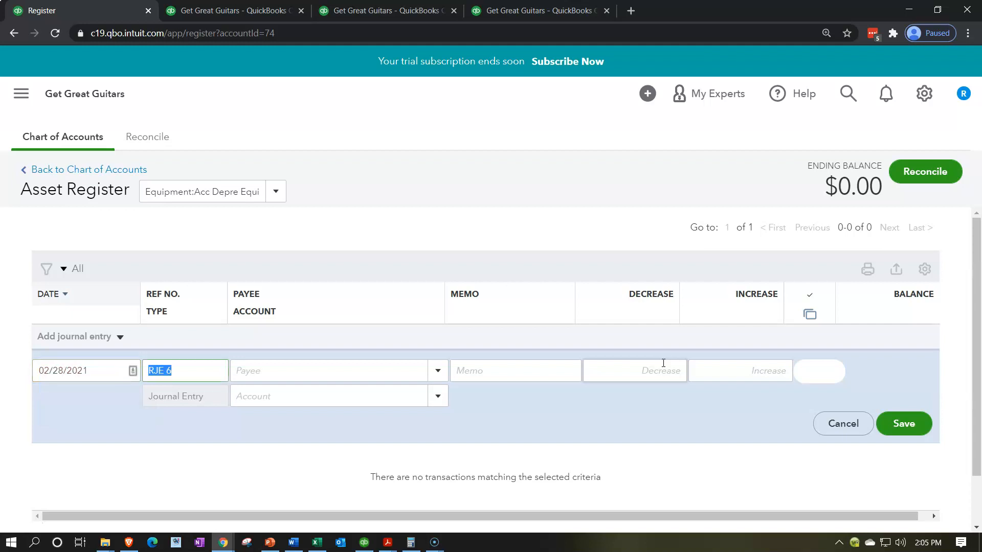
{"action": "left_click", "coordinate": [315, 542]}
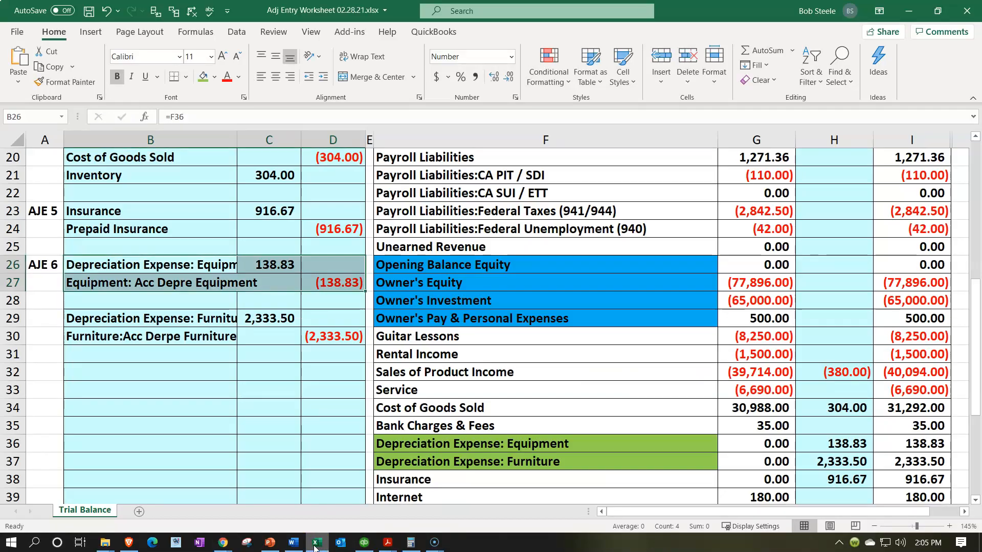
{"action": "left_click", "coordinate": [316, 542]}
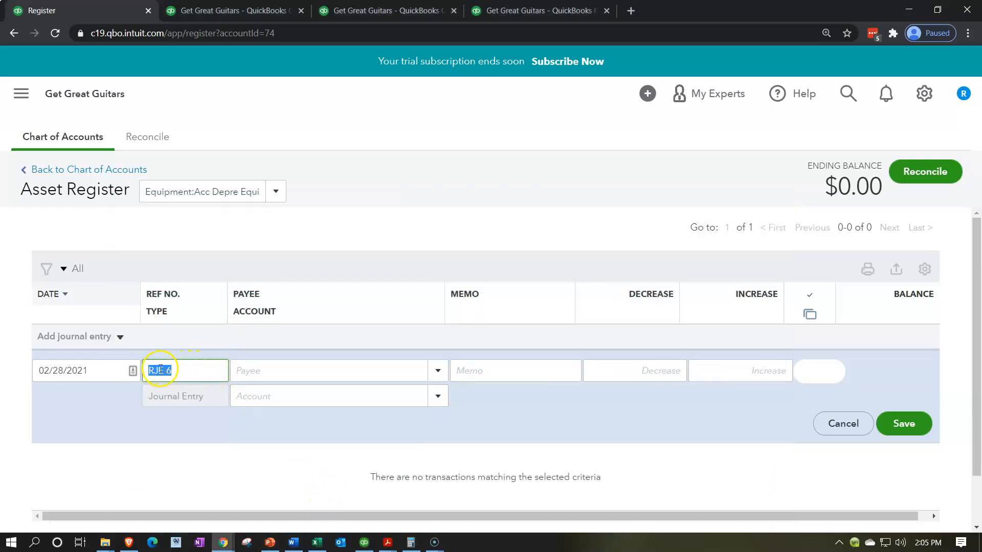
Step: Change the journal entry's reference number to AJE 6 and enter AJE 6 as its memo
{"action": "left_click", "coordinate": [152, 370]}
{"action": "key", "text": "BackSpace"}
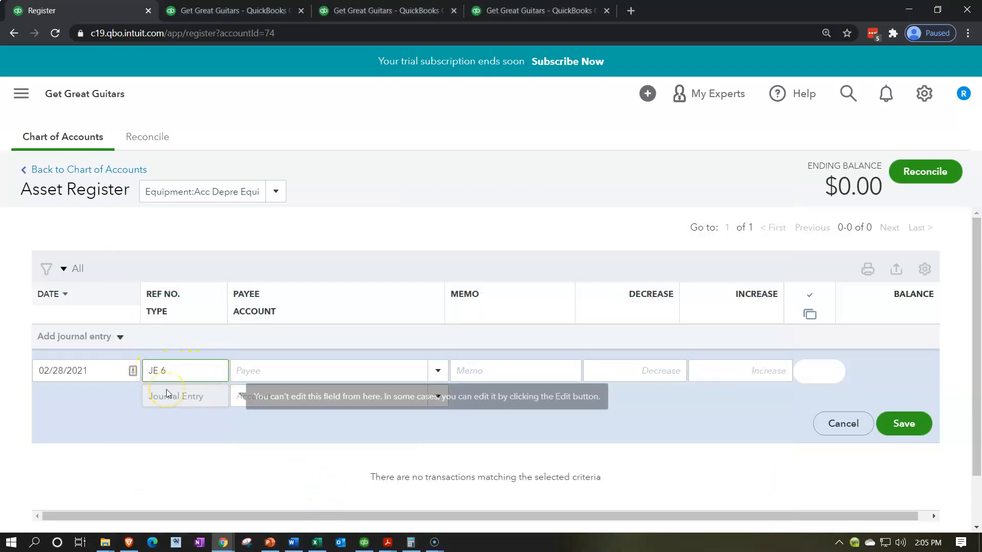
{"action": "type", "text": "A"}
{"action": "key", "text": "Tab"}
{"action": "key", "text": "Tab"}
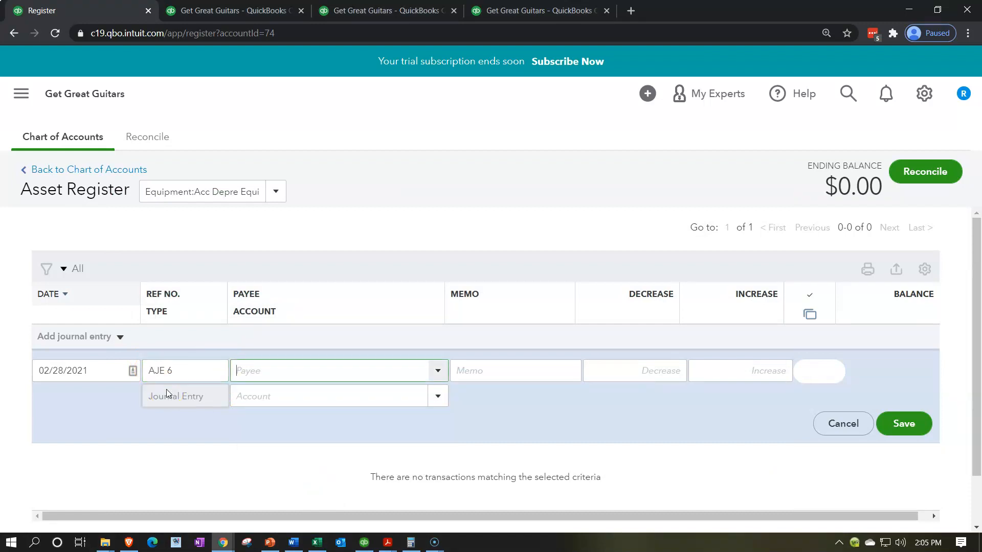
{"action": "type", "text": "AJE 6"}
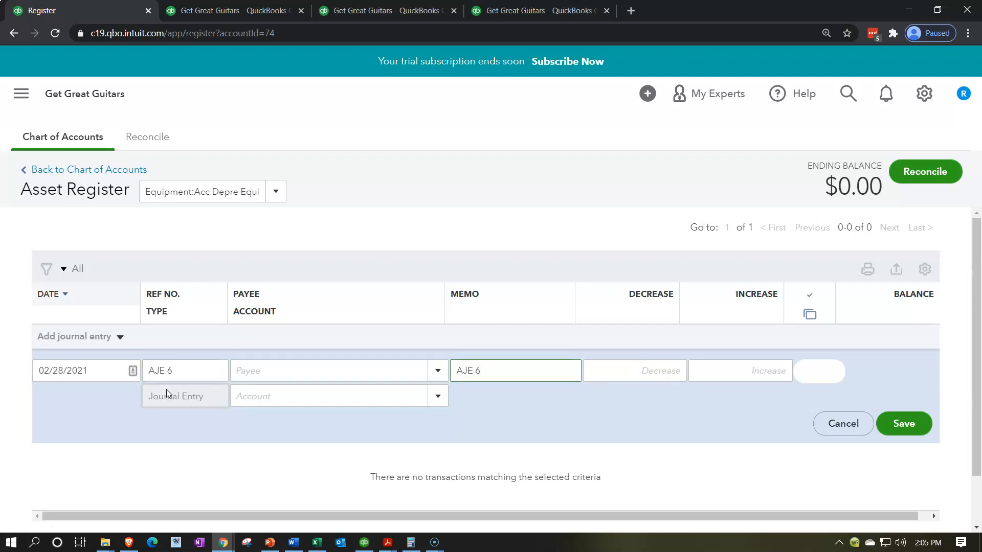
{"action": "key", "text": "Tab"}
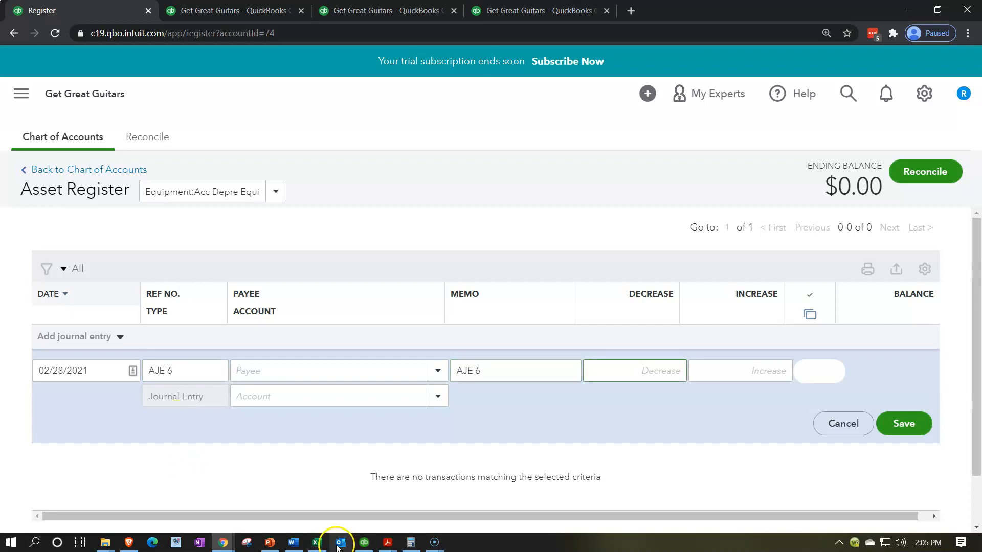
Step: Look up the equipment depreciation amount in the Excel worksheet and enter it in the register as a decrease of 138.83
{"action": "left_click", "coordinate": [319, 543]}
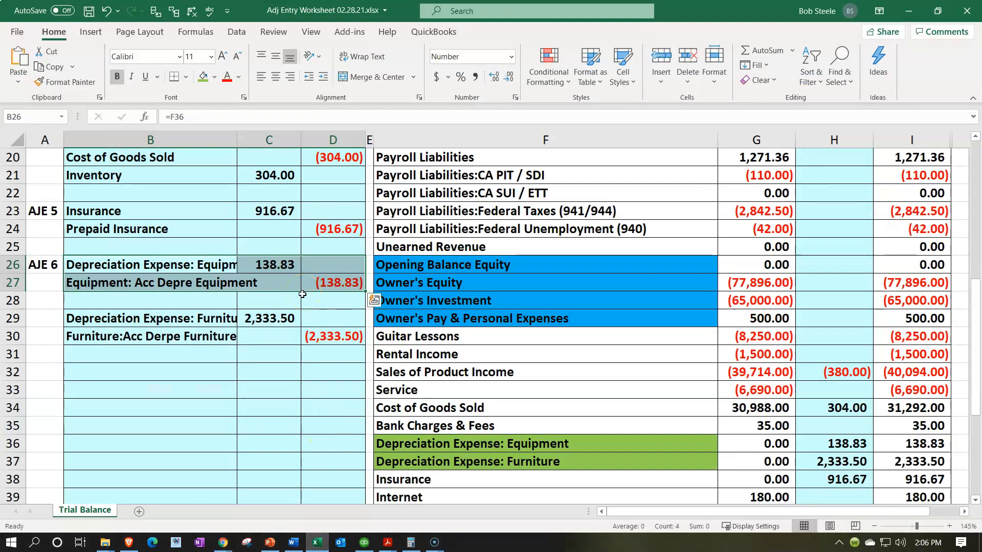
{"action": "left_click", "coordinate": [326, 545]}
{"action": "left_click", "coordinate": [646, 368]}
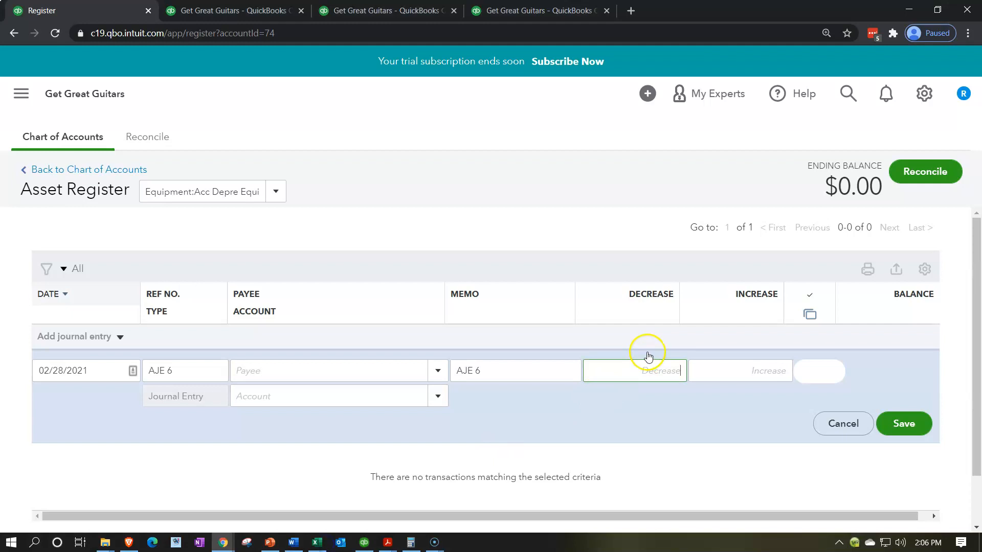
{"action": "type", "text": "138.83"}
{"action": "key", "text": "Tab"}
{"action": "key", "text": "Tab"}
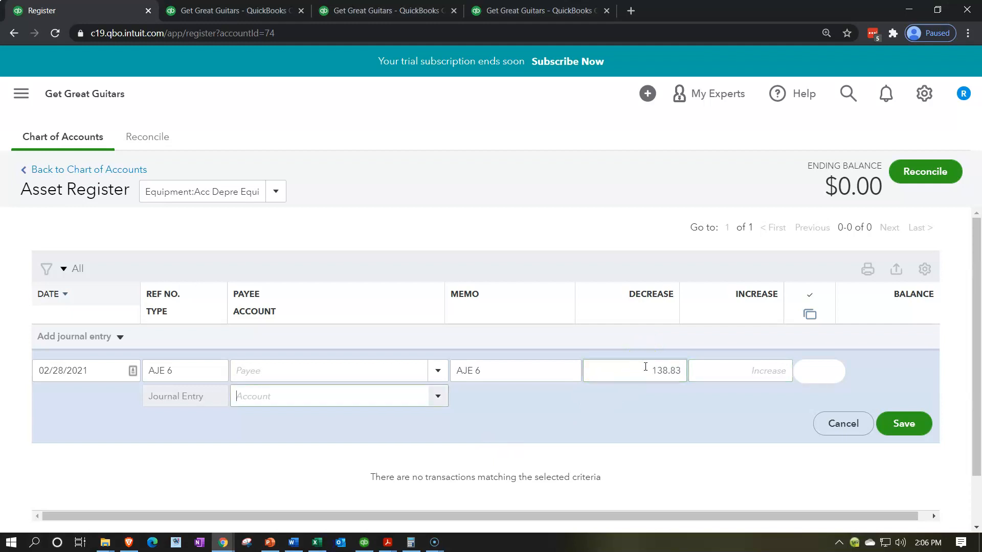
Step: Assign the entry to the account Depreciation:Depre - Equipment and save it
{"action": "type", "text": "depreciation"}
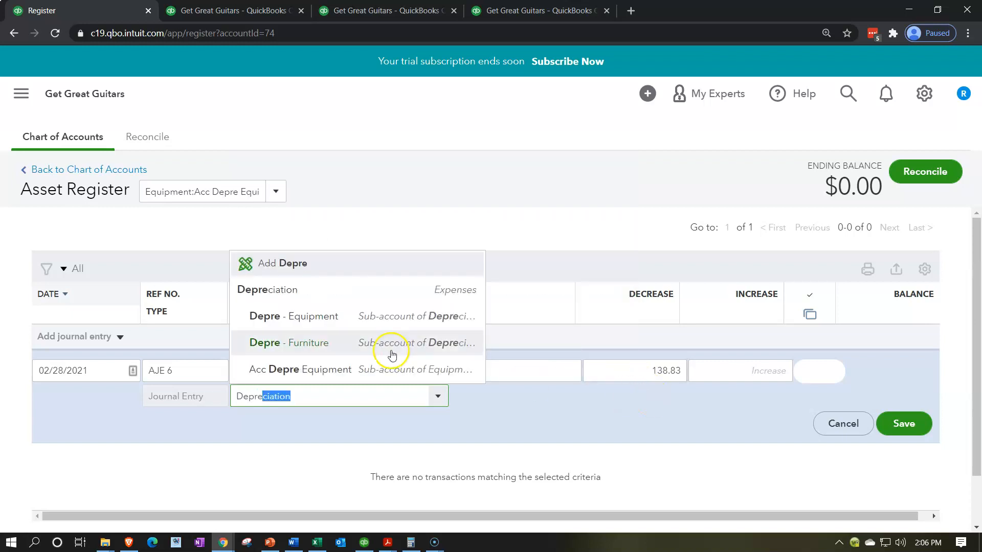
{"action": "left_click", "coordinate": [309, 318]}
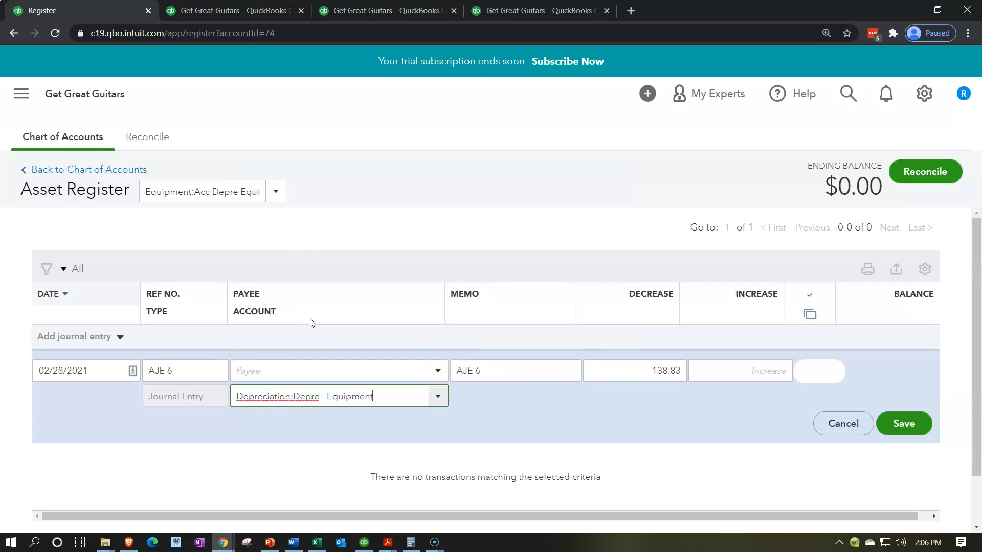
{"action": "left_click", "coordinate": [895, 428]}
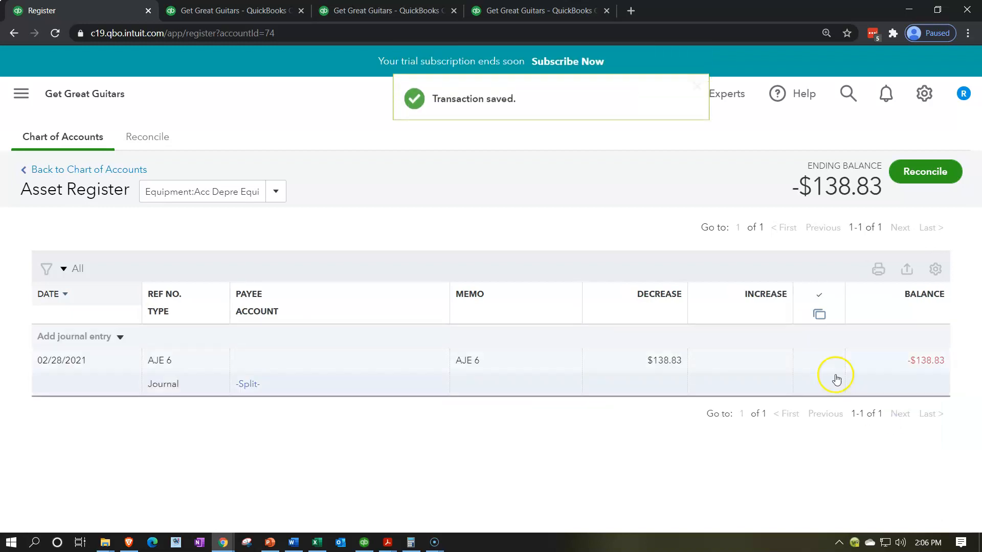
Step: Check the fixed asset balances in the Chart of Accounts and rerun the balance sheet report for 01/01/2021 to 02/28/2021
{"action": "left_click", "coordinate": [128, 169]}
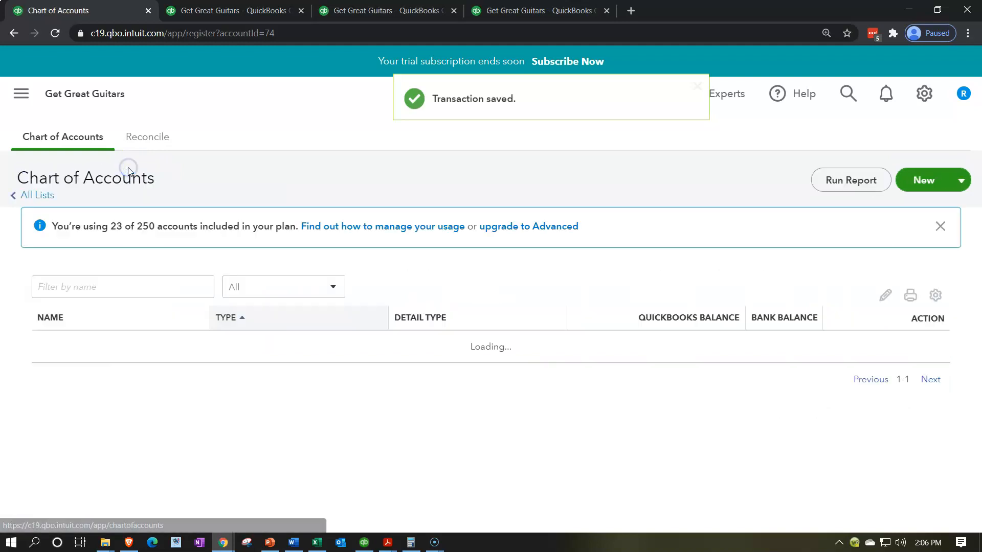
{"action": "scroll", "coordinate": [300, 314], "scroll_direction": "down", "scroll_amount": 7}
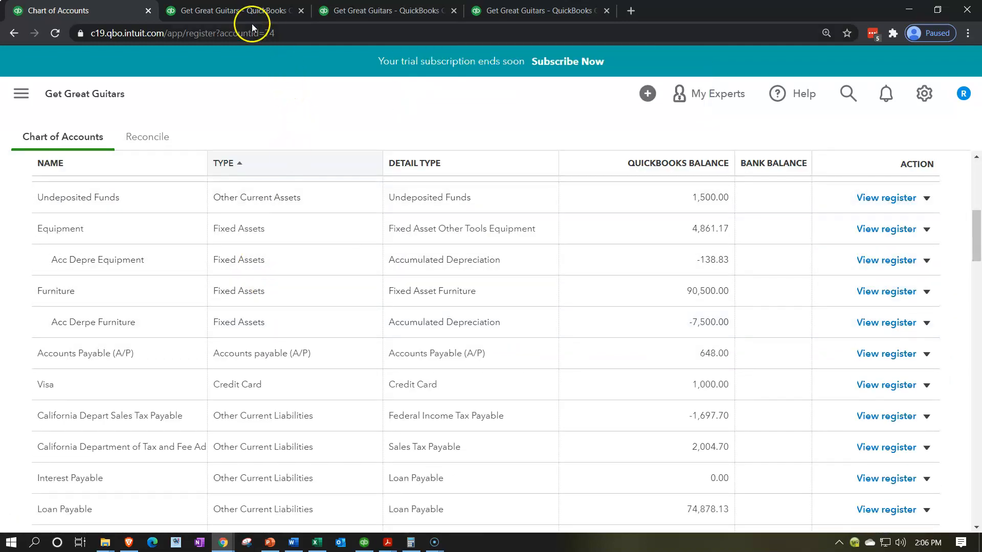
{"action": "left_click", "coordinate": [235, 10]}
{"action": "scroll", "coordinate": [230, 277], "scroll_direction": "up", "scroll_amount": 2}
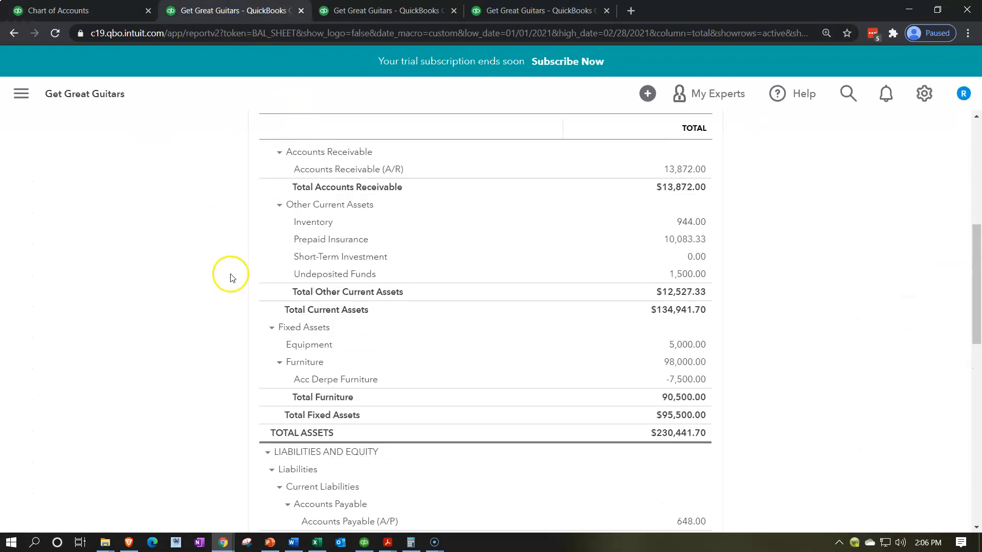
{"action": "scroll", "coordinate": [230, 277], "scroll_direction": "up", "scroll_amount": 5}
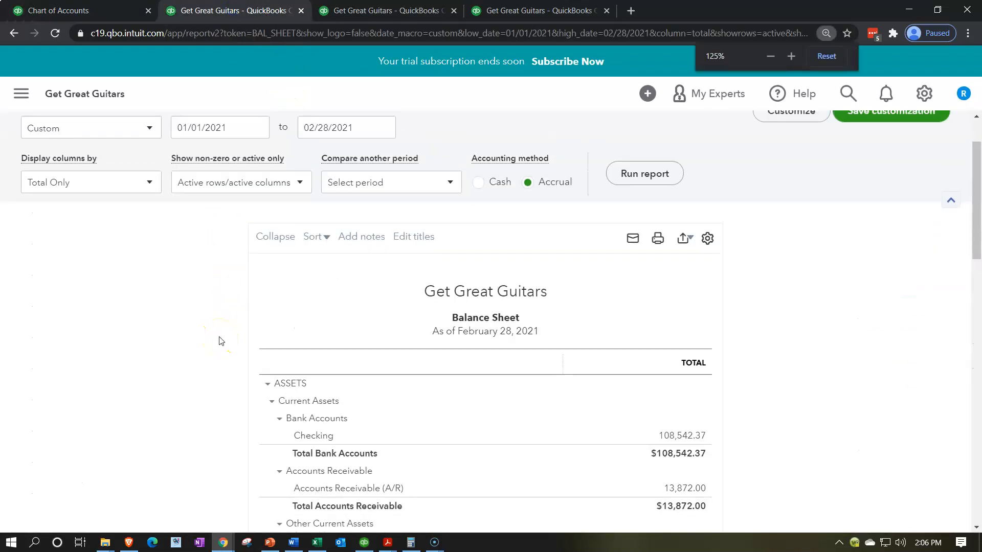
{"action": "left_click", "coordinate": [740, 186]}
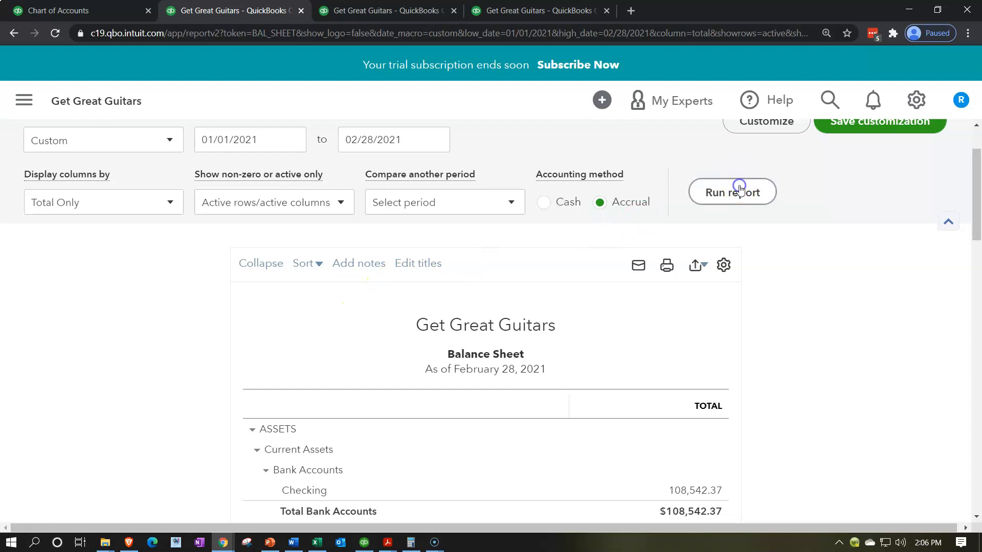
Step: Examine the Equipment cost and its accumulated depreciation in the Fixed Assets section of the balance sheet
{"action": "scroll", "coordinate": [806, 276], "scroll_direction": "down", "scroll_amount": 5}
{"action": "scroll", "coordinate": [810, 278], "scroll_direction": "down", "scroll_amount": 3}
{"action": "scroll", "coordinate": [810, 277], "scroll_direction": "up", "scroll_amount": 1}
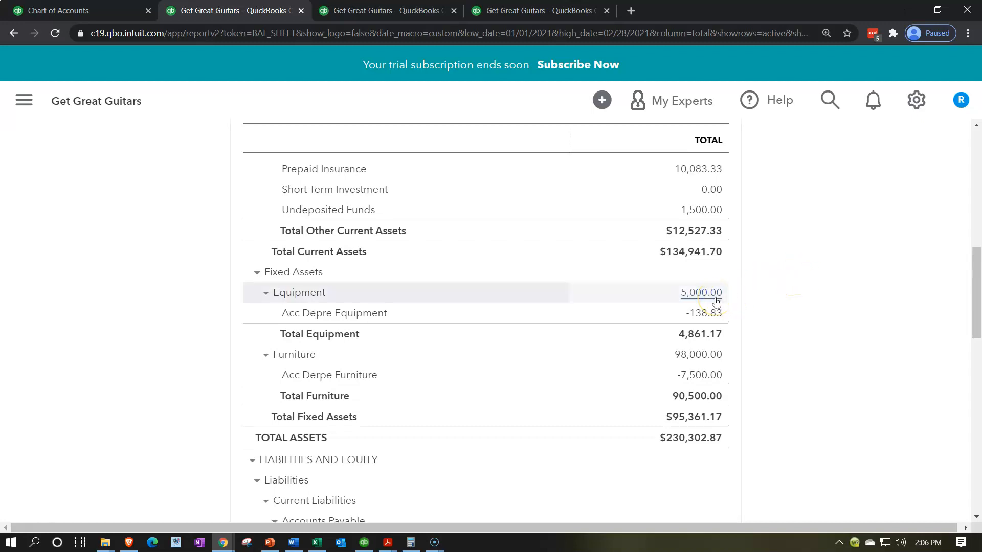
{"action": "left_click", "coordinate": [704, 317]}
Step: Collapse and expand the Fixed Assets, Equipment and Furniture groups to compare their net balances with the accumulated depreciation detail
{"action": "left_click", "coordinate": [256, 273]}
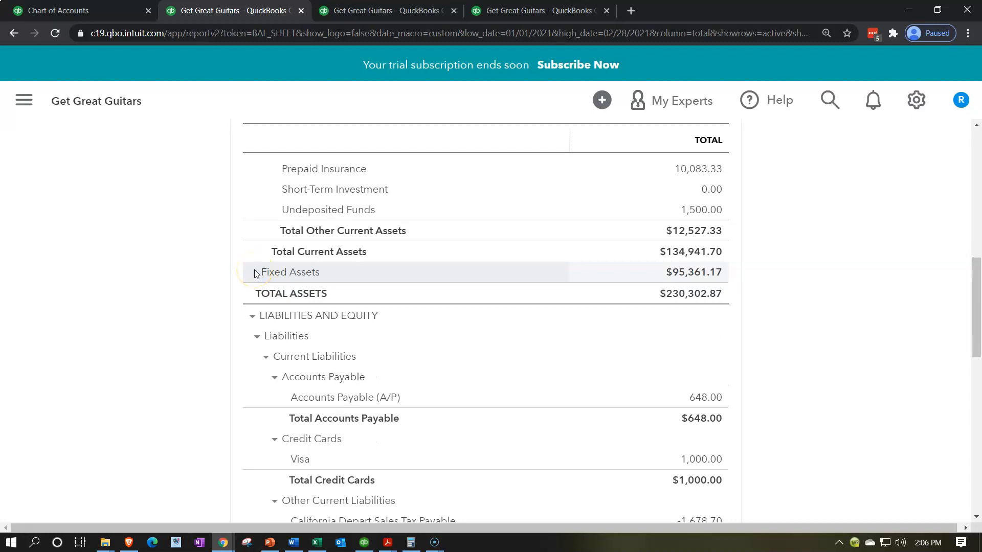
{"action": "left_click", "coordinate": [256, 273]}
{"action": "left_click", "coordinate": [264, 293]}
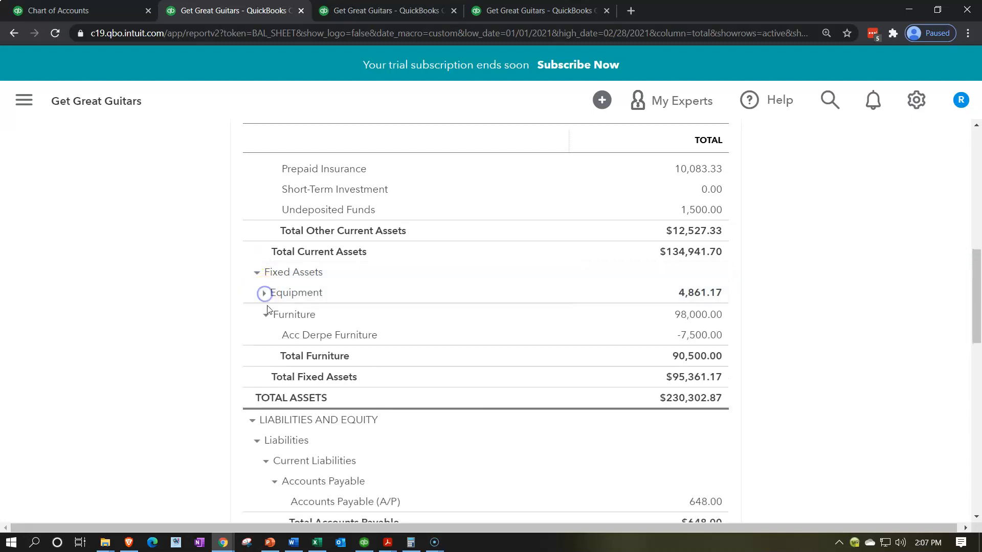
{"action": "left_click", "coordinate": [265, 314]}
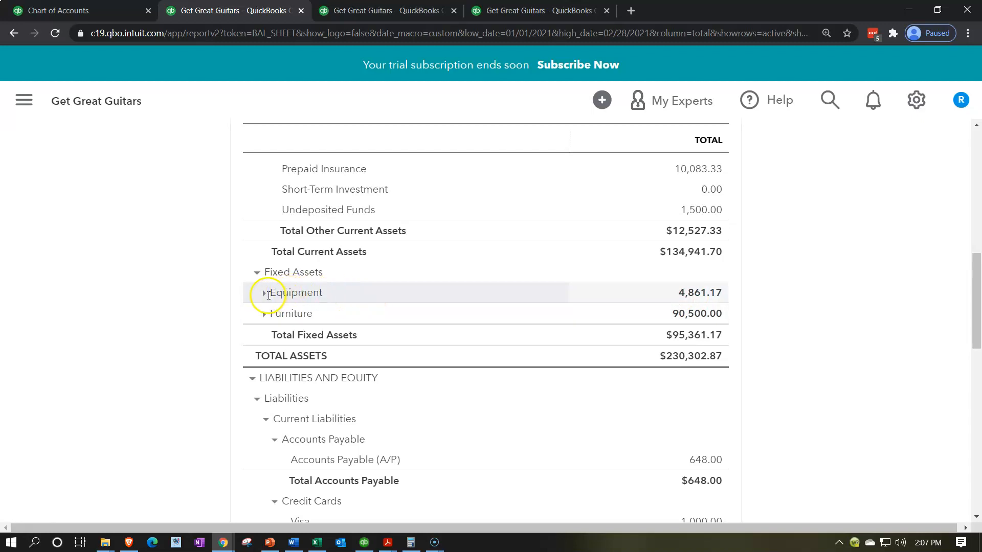
{"action": "left_click", "coordinate": [264, 294]}
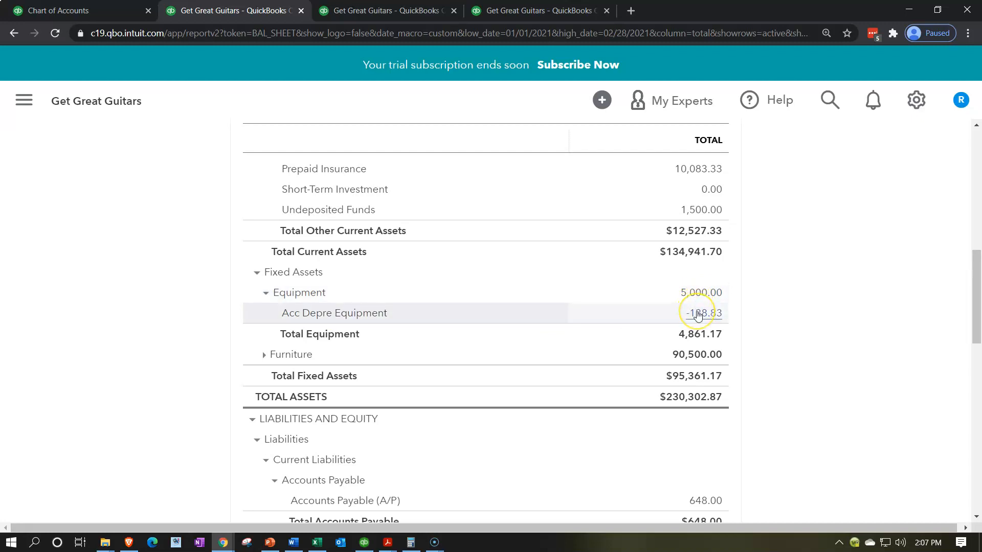
{"action": "left_click", "coordinate": [697, 316]}
{"action": "left_click", "coordinate": [696, 338]}
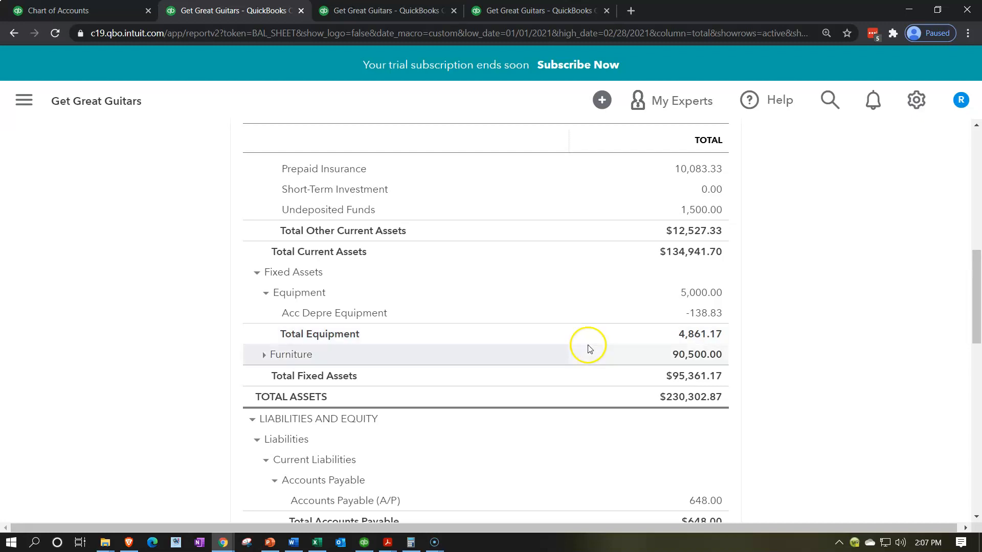
{"action": "left_click", "coordinate": [266, 293]}
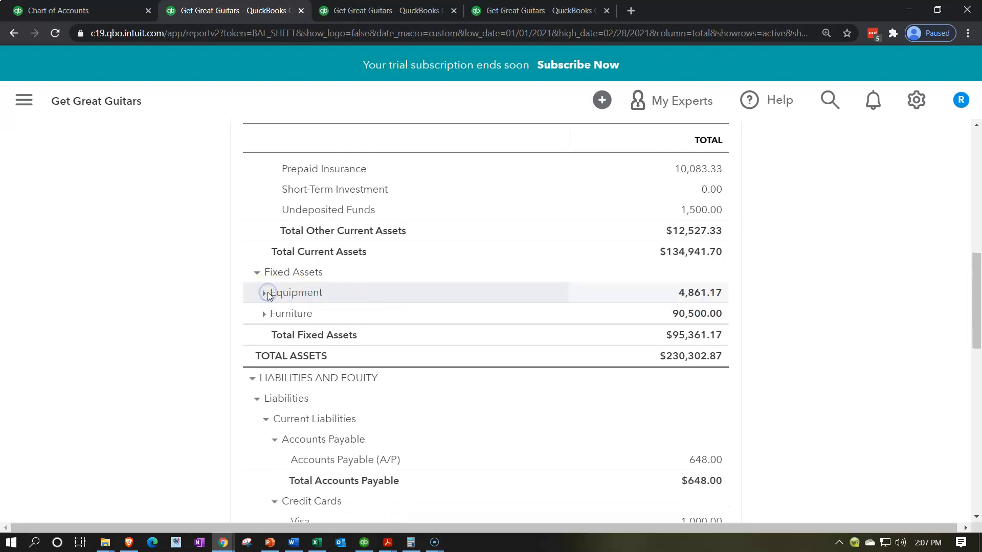
Step: Review the January to February 2021 Profit and Loss report and locate the Depreciation group under Expenses
{"action": "left_click", "coordinate": [378, 5]}
{"action": "scroll", "coordinate": [265, 238], "scroll_direction": "up", "scroll_amount": 4}
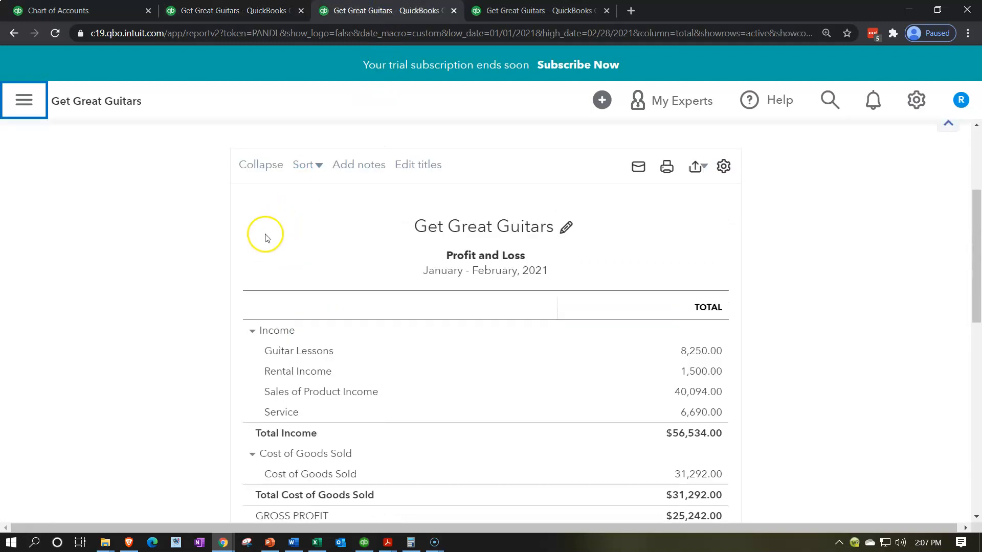
{"action": "scroll", "coordinate": [179, 347], "scroll_direction": "down", "scroll_amount": 15}
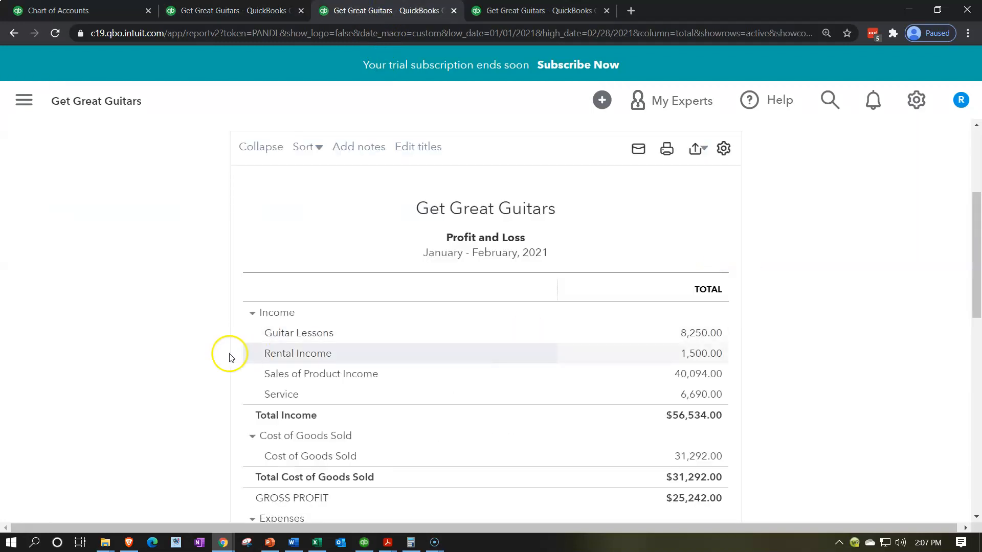
{"action": "scroll", "coordinate": [179, 346], "scroll_direction": "down", "scroll_amount": 3}
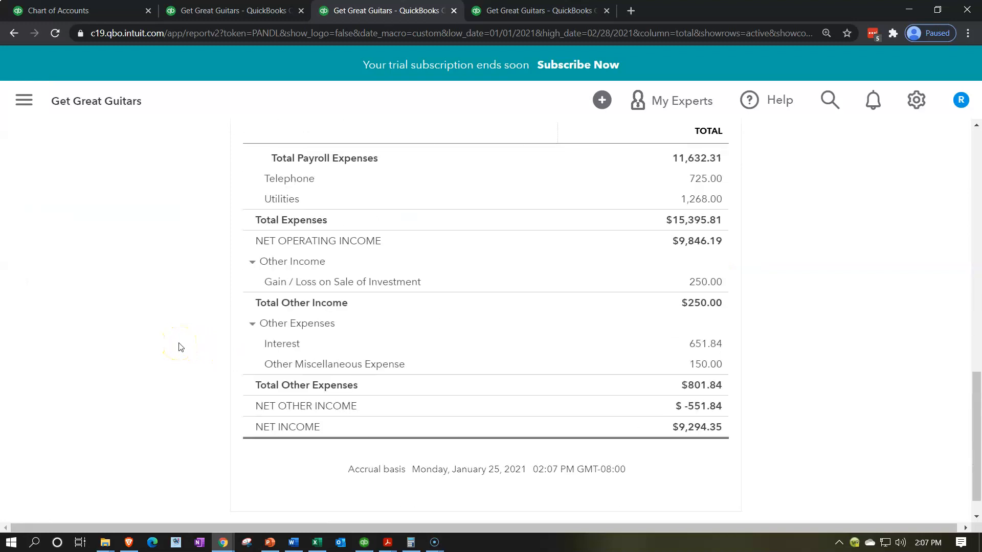
{"action": "scroll", "coordinate": [179, 347], "scroll_direction": "up", "scroll_amount": 5}
{"action": "scroll", "coordinate": [179, 347], "scroll_direction": "up", "scroll_amount": 3}
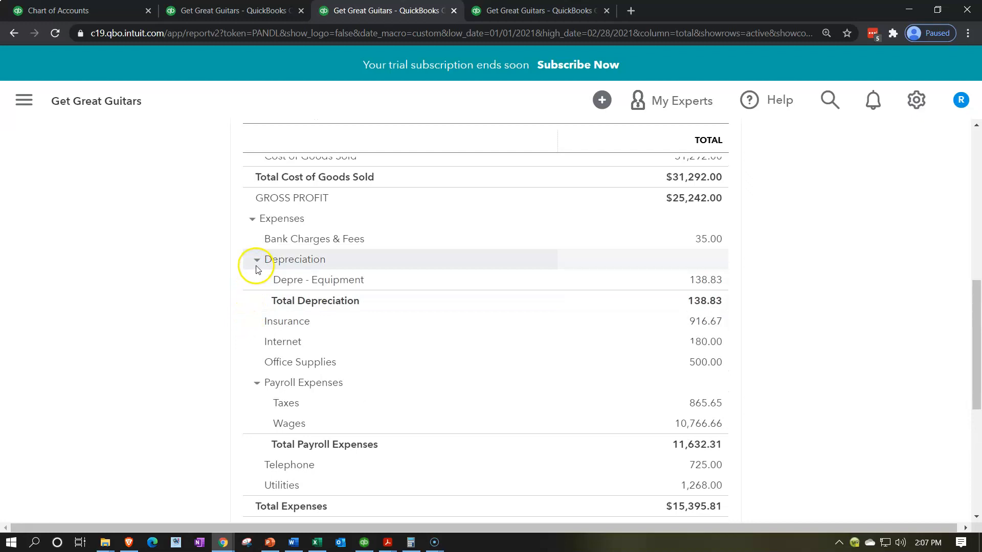
Step: Collapse and expand the Depreciation group to compare its total with the Depre - Equipment detail
{"action": "left_click", "coordinate": [256, 259]}
{"action": "left_click", "coordinate": [257, 260]}
{"action": "left_click", "coordinate": [256, 260]}
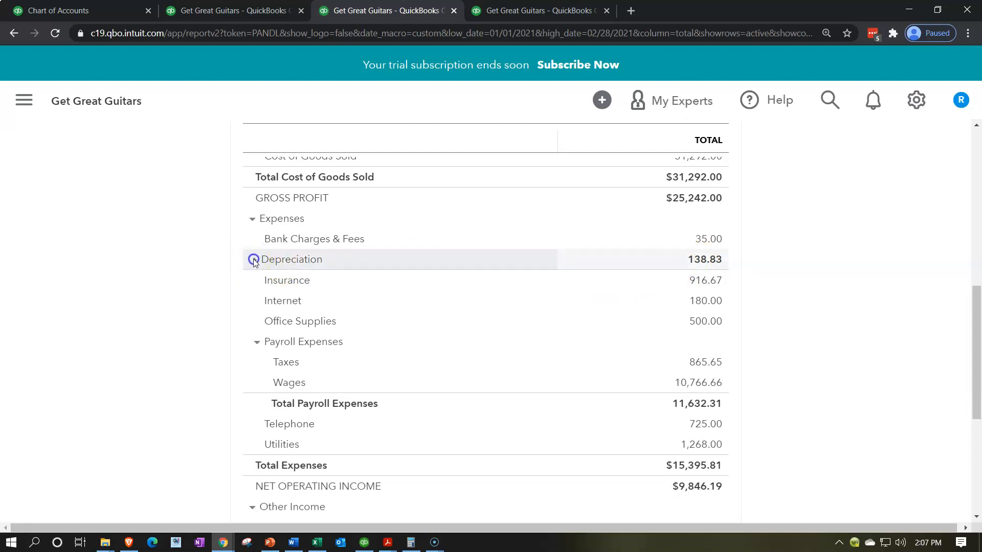
{"action": "left_click", "coordinate": [252, 260]}
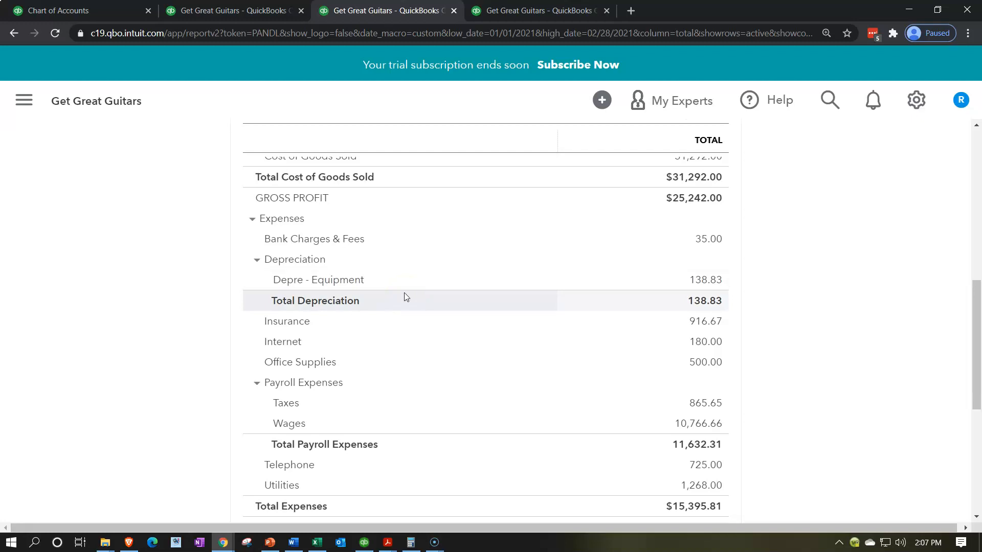
{"action": "left_click", "coordinate": [257, 262]}
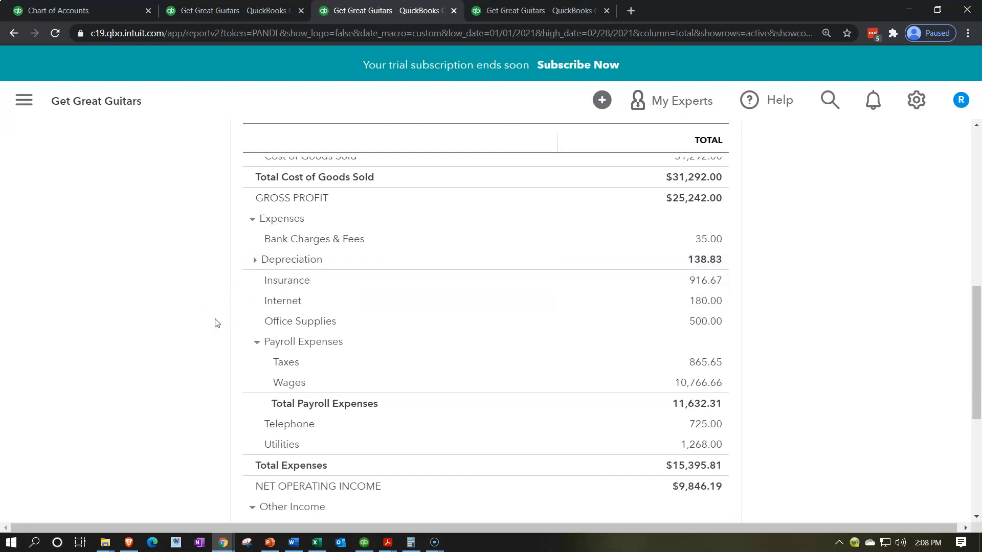
Step: Collapse the whole Profit and Loss report to review the summarized expense lines, and expand it again
{"action": "scroll", "coordinate": [215, 323], "scroll_direction": "up", "scroll_amount": 10}
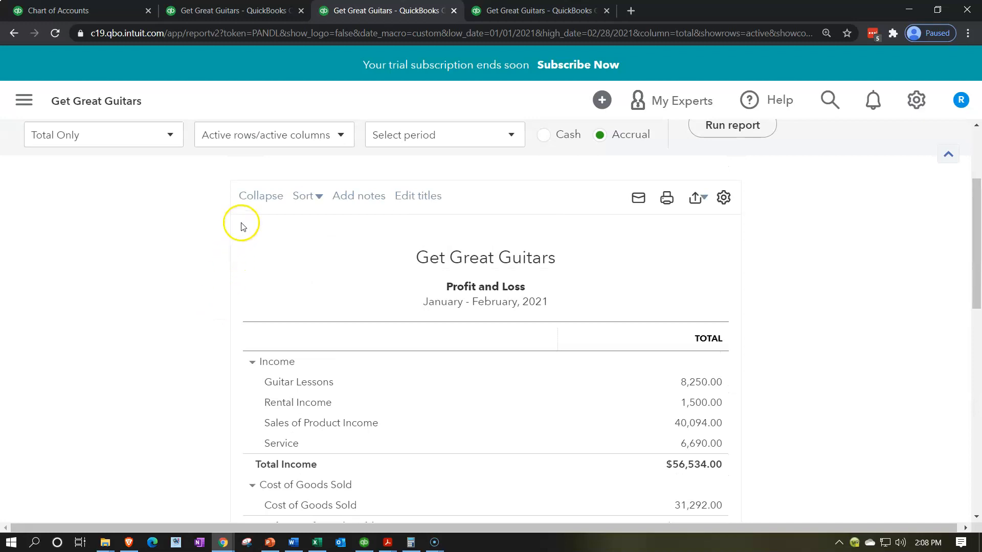
{"action": "left_click", "coordinate": [254, 199]}
{"action": "scroll", "coordinate": [175, 322], "scroll_direction": "down", "scroll_amount": 6}
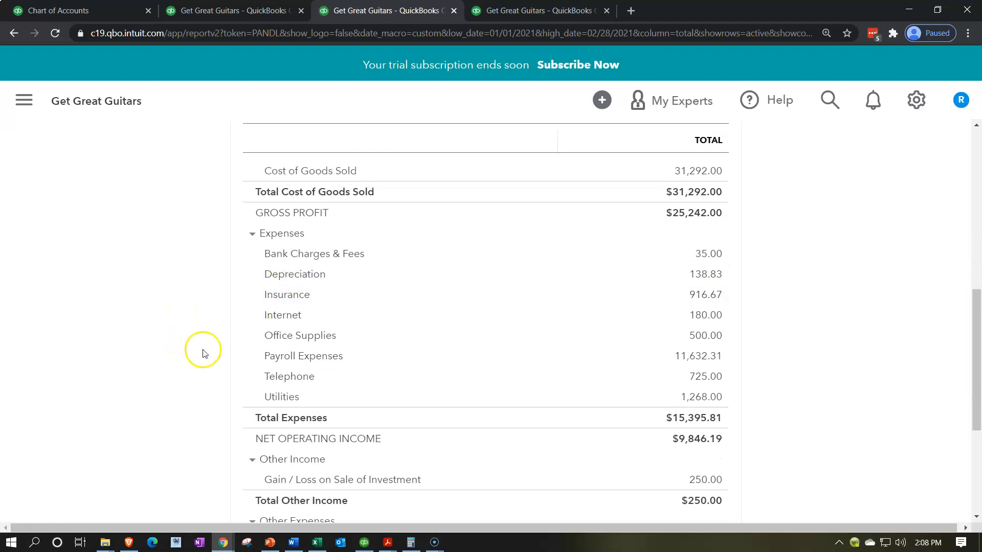
{"action": "scroll", "coordinate": [201, 351], "scroll_direction": "up", "scroll_amount": 7}
{"action": "left_click", "coordinate": [261, 218]}
{"action": "scroll", "coordinate": [151, 404], "scroll_direction": "down", "scroll_amount": 1}
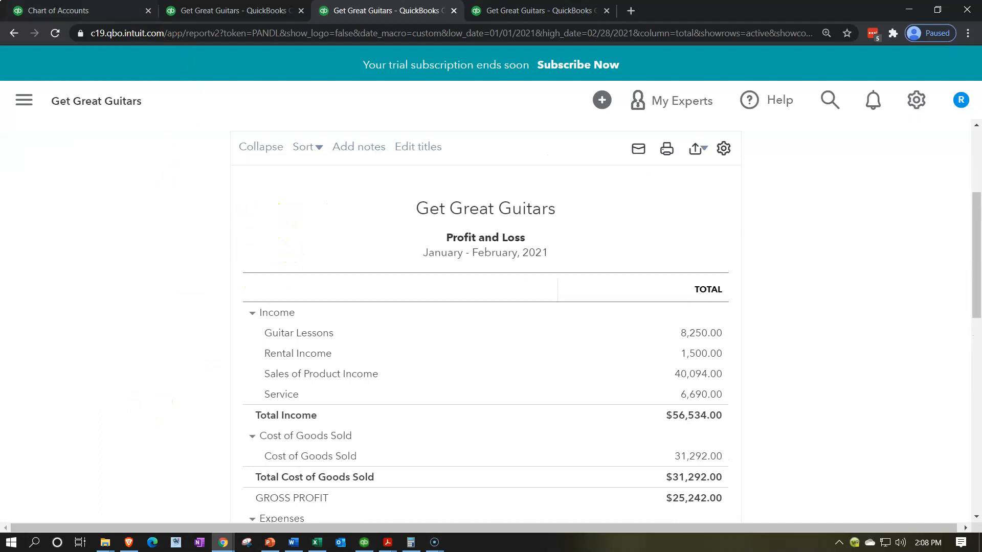
Step: Check the furniture depreciation entry in rows 29 and 30 of the Excel adjusting entry worksheet and return to the Chart of Accounts
{"action": "left_click", "coordinate": [106, 11]}
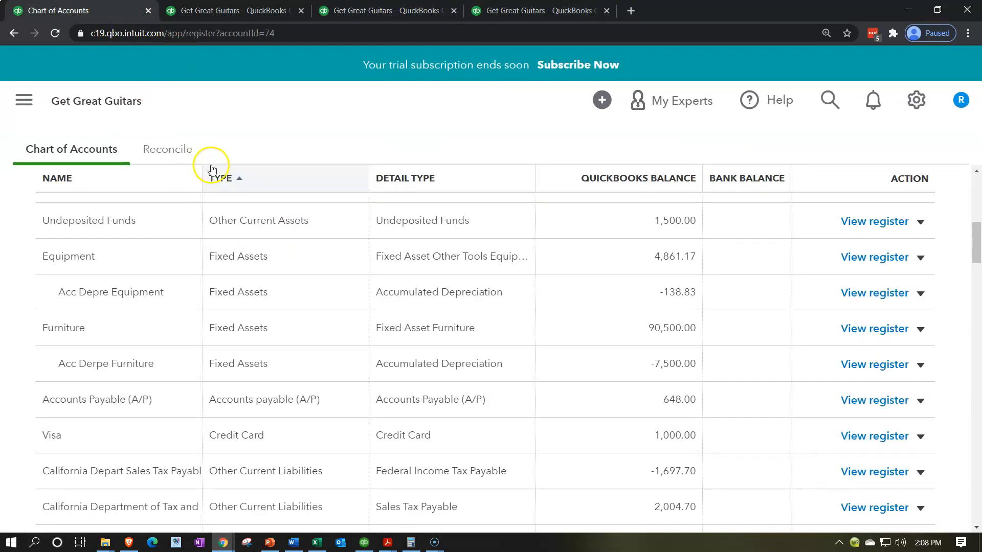
{"action": "left_click", "coordinate": [317, 544]}
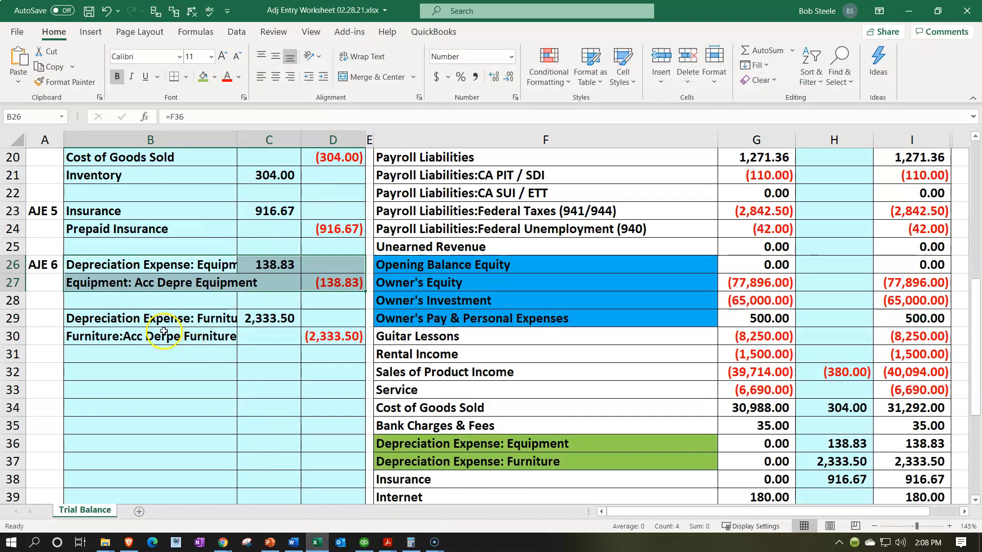
{"action": "left_click_drag", "start_coordinate": [153, 320], "coordinate": [318, 338]}
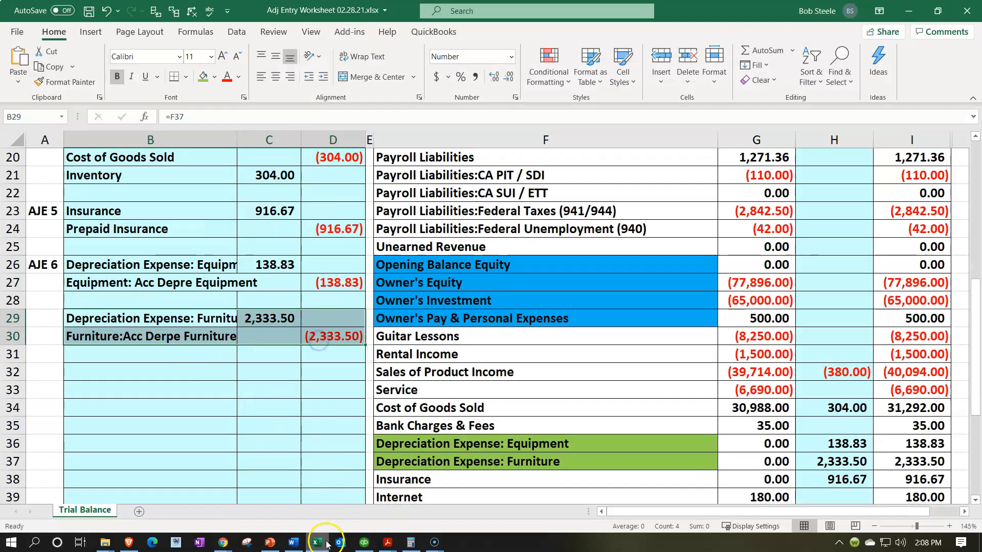
{"action": "left_click", "coordinate": [223, 542]}
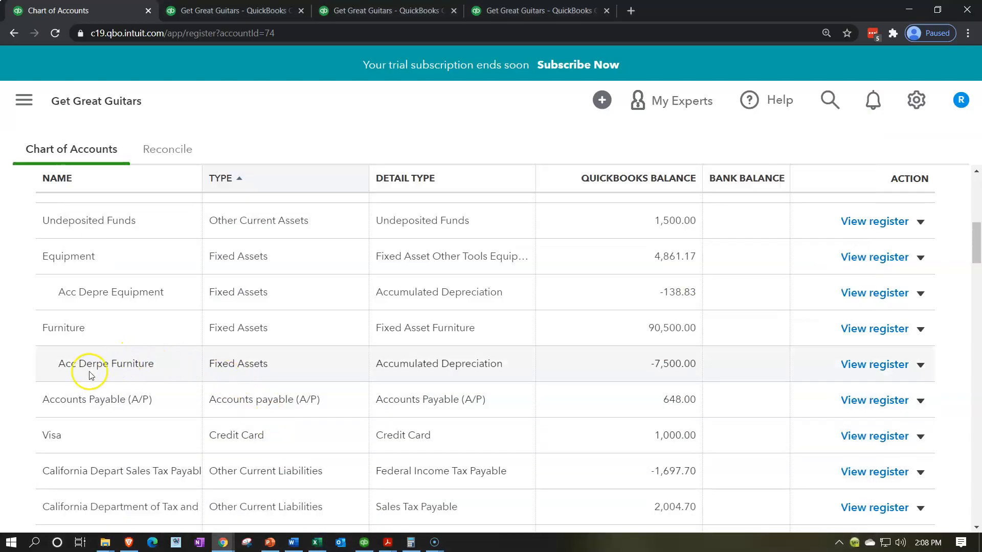
Step: Reload the Chart of Accounts and open the register of the Acc Derpe Furniture account
{"action": "left_click", "coordinate": [24, 101]}
{"action": "mouse_move", "coordinate": [63, 466]}
{"action": "scroll", "coordinate": [63, 460], "scroll_direction": "down", "scroll_amount": 2}
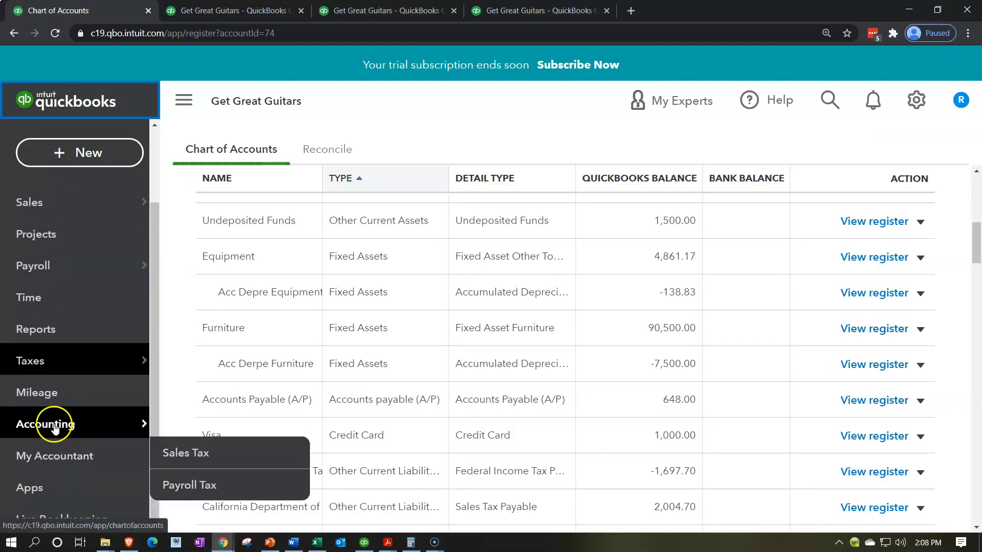
{"action": "left_click", "coordinate": [72, 422]}
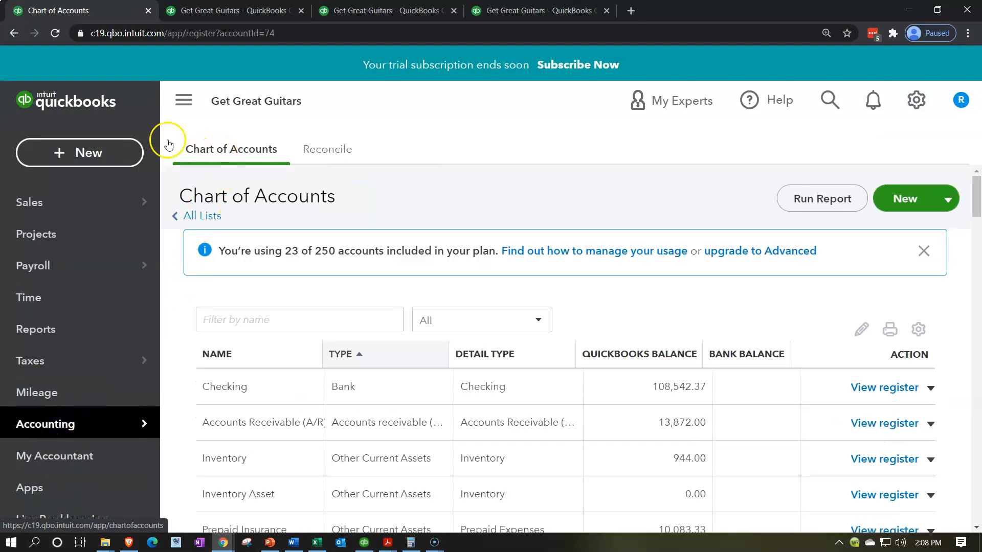
{"action": "left_click", "coordinate": [183, 101]}
{"action": "scroll", "coordinate": [250, 314], "scroll_direction": "down", "scroll_amount": 4}
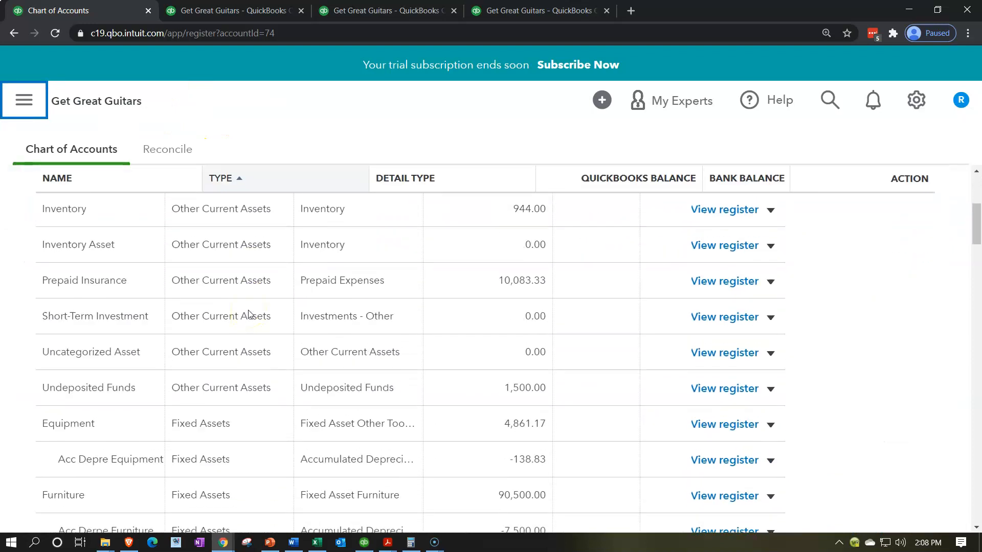
{"action": "key", "text": "ctrl+minus"}
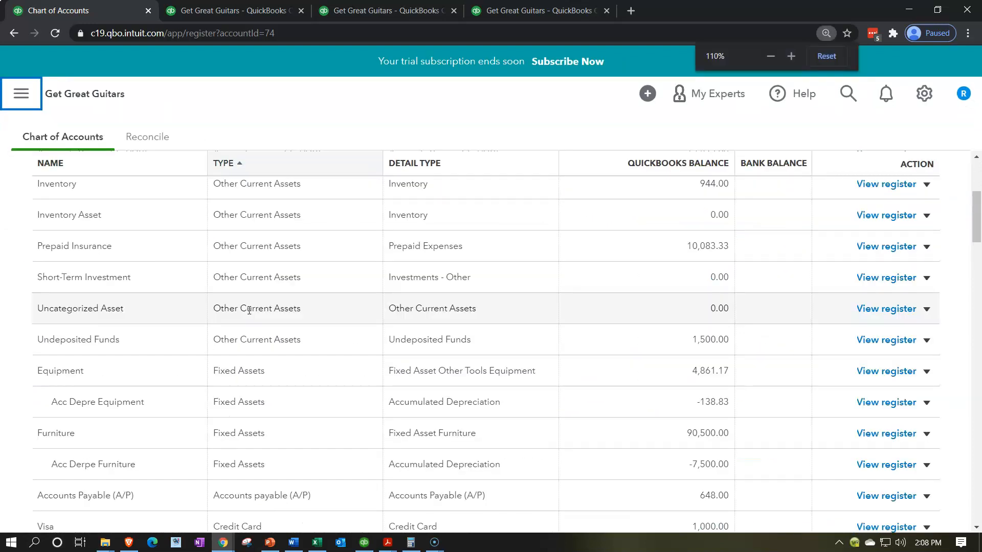
{"action": "scroll", "coordinate": [409, 276], "scroll_direction": "down", "scroll_amount": 1}
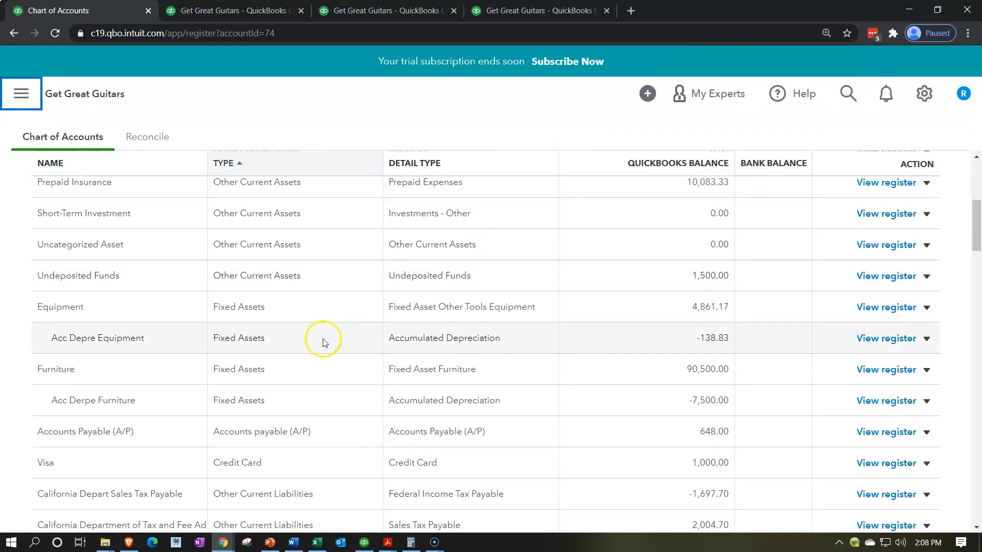
{"action": "left_click", "coordinate": [867, 401]}
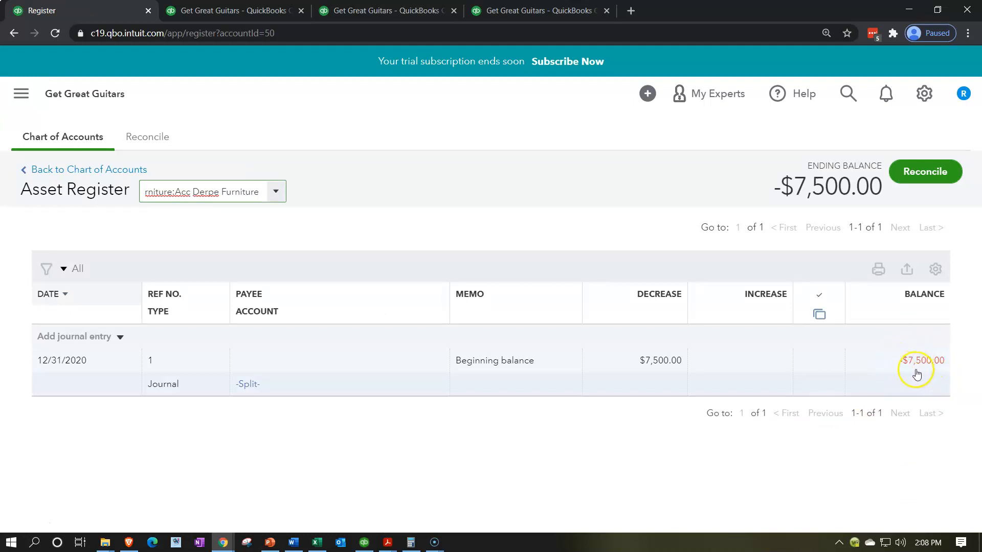
Step: Start a journal entry dated 02/28/2021 in the furniture register with reference number and memo AJE 7, leaving the payee blank
{"action": "left_click", "coordinate": [119, 337]}
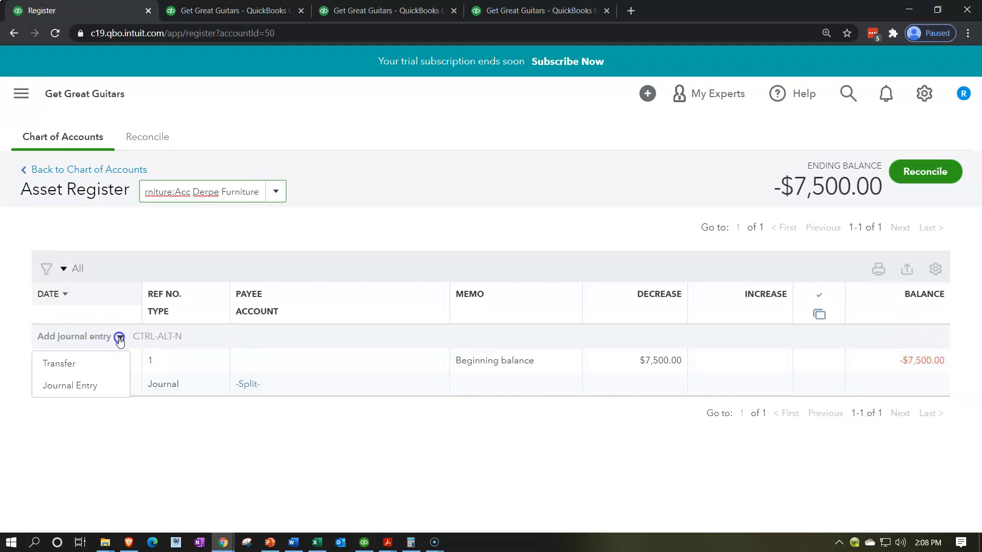
{"action": "left_click", "coordinate": [80, 386]}
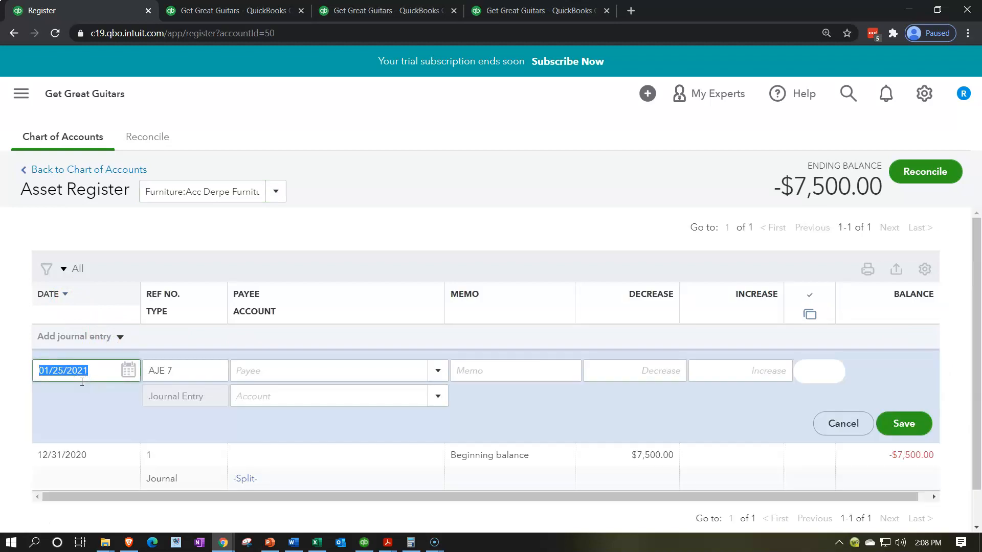
{"action": "type", "text": "022821"}
{"action": "key", "text": "Tab"}
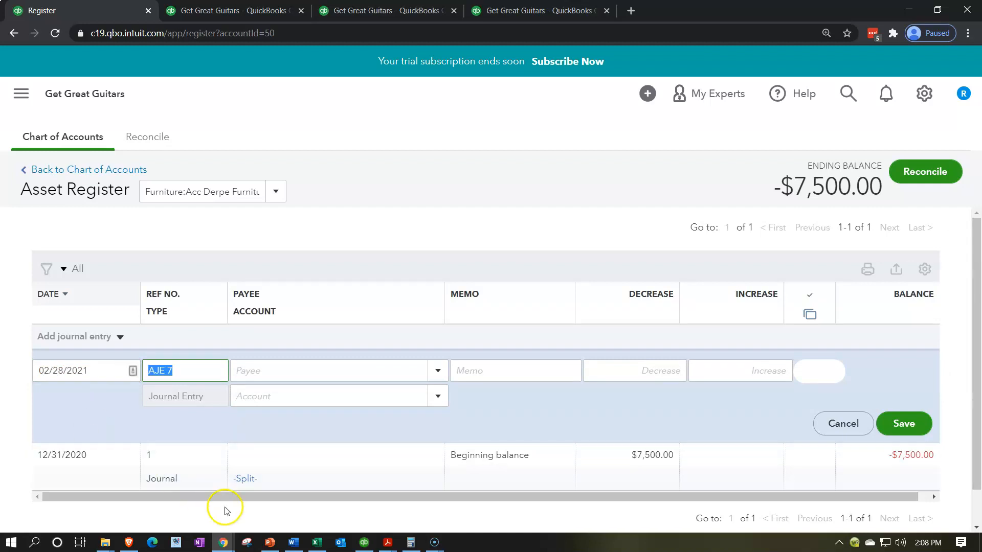
{"action": "mouse_move", "coordinate": [304, 550]}
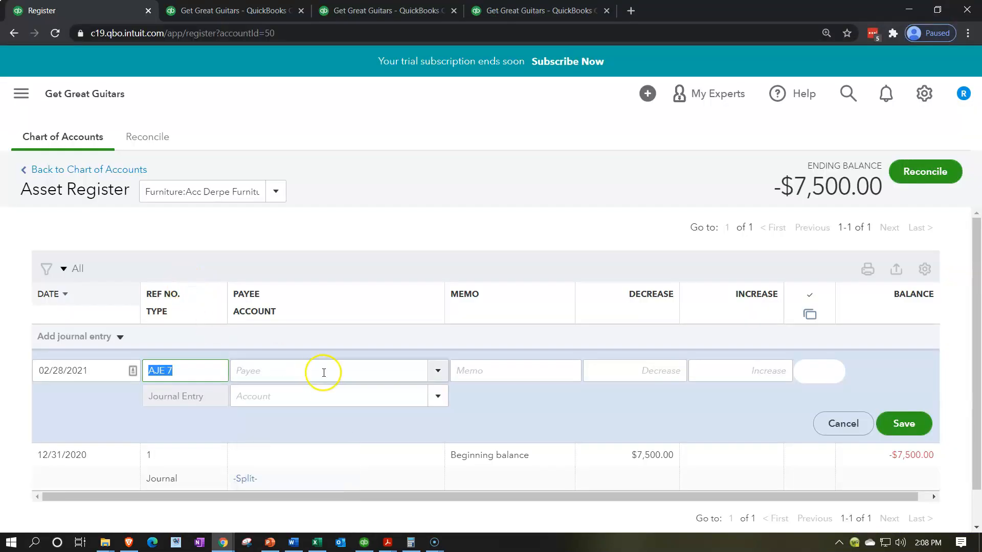
{"action": "left_click", "coordinate": [316, 375]}
{"action": "key", "text": "Tab"}
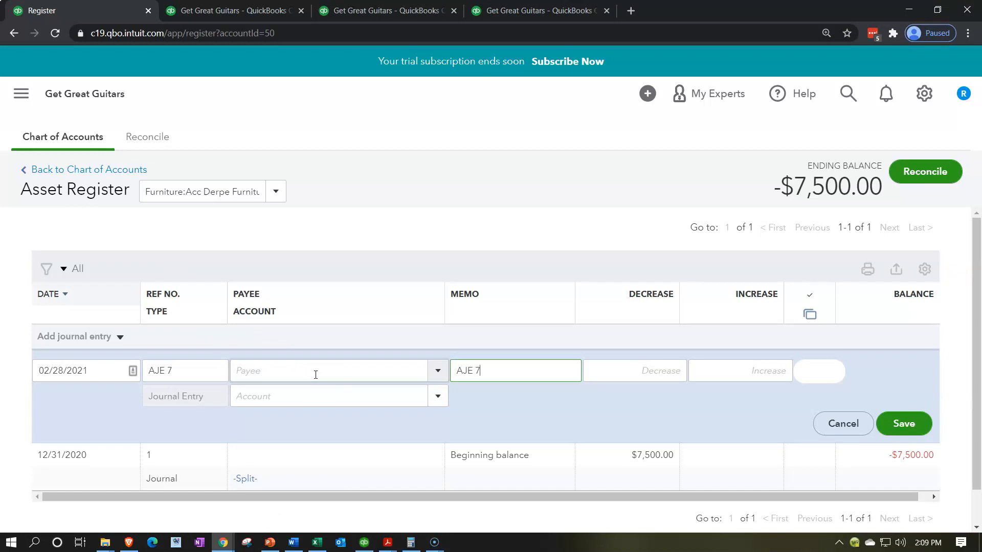
{"action": "left_click", "coordinate": [179, 372]}
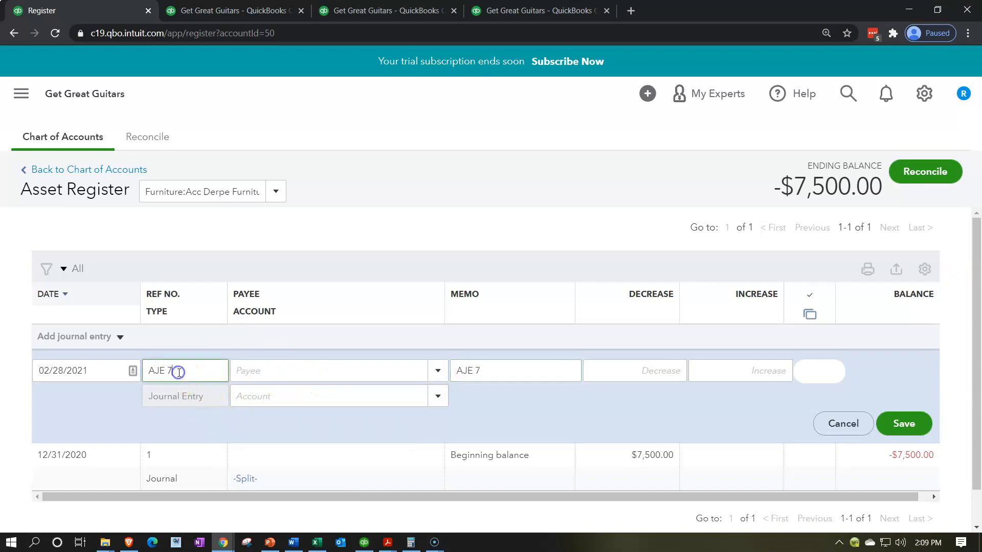
{"action": "key", "text": "Tab"}
{"action": "left_click", "coordinate": [316, 543]}
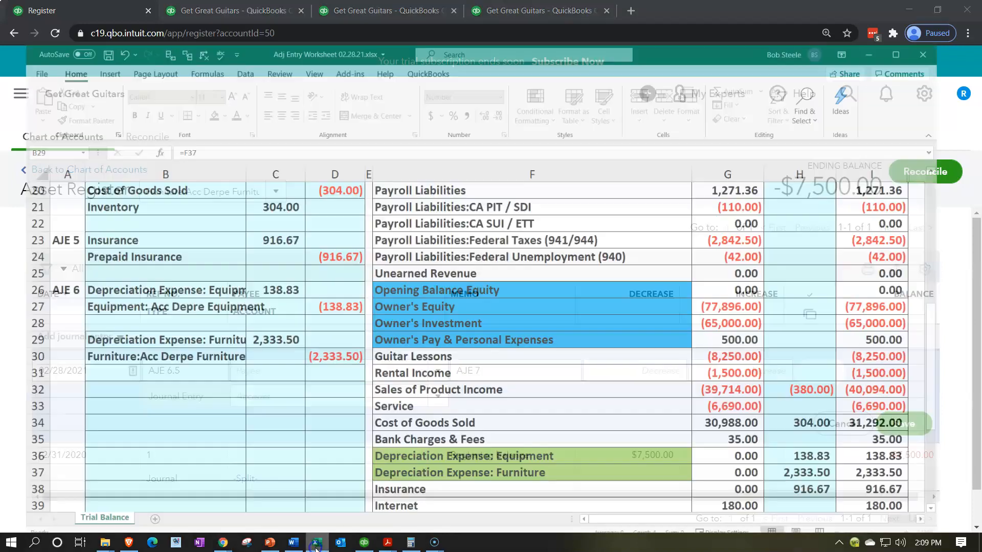
{"action": "left_click", "coordinate": [316, 543]}
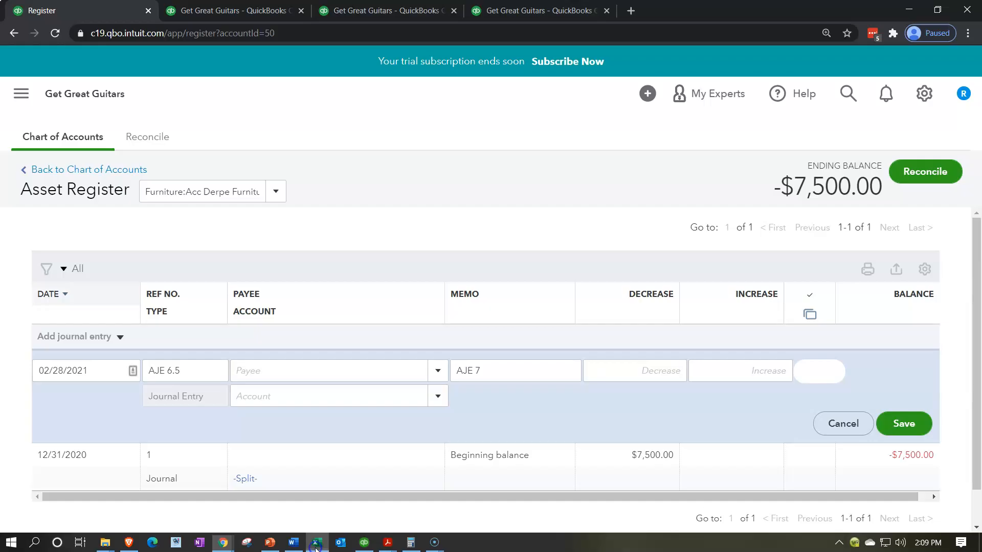
{"action": "left_click", "coordinate": [198, 373]}
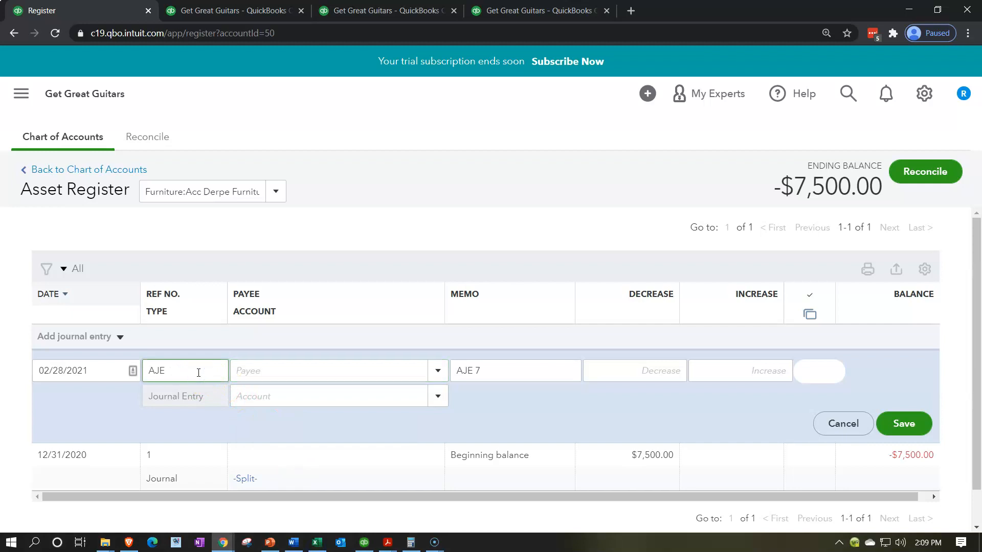
{"action": "key", "text": "Tab"}
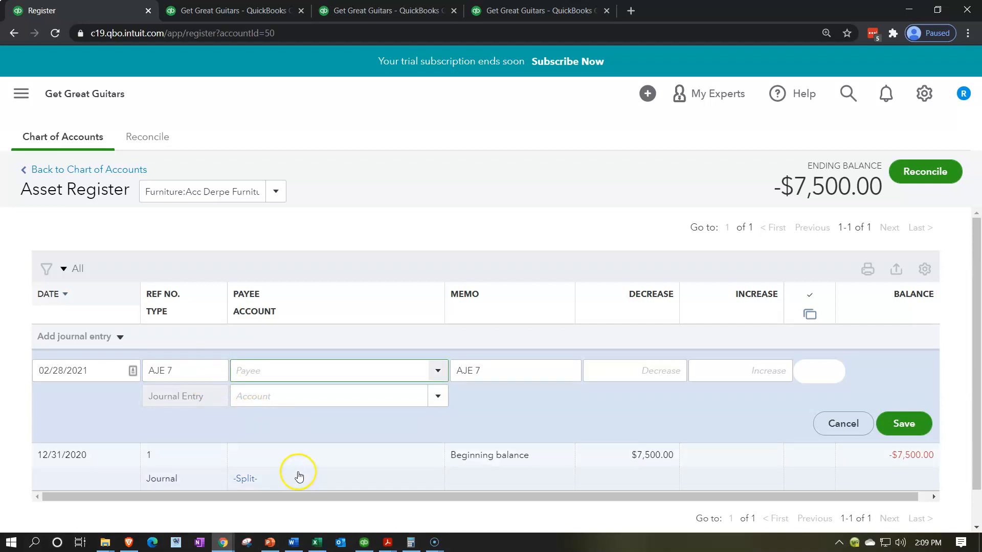
Step: Switch to the Excel worksheet and label the furniture depreciation entry AJE 7 in cell A29
{"action": "left_click", "coordinate": [318, 543]}
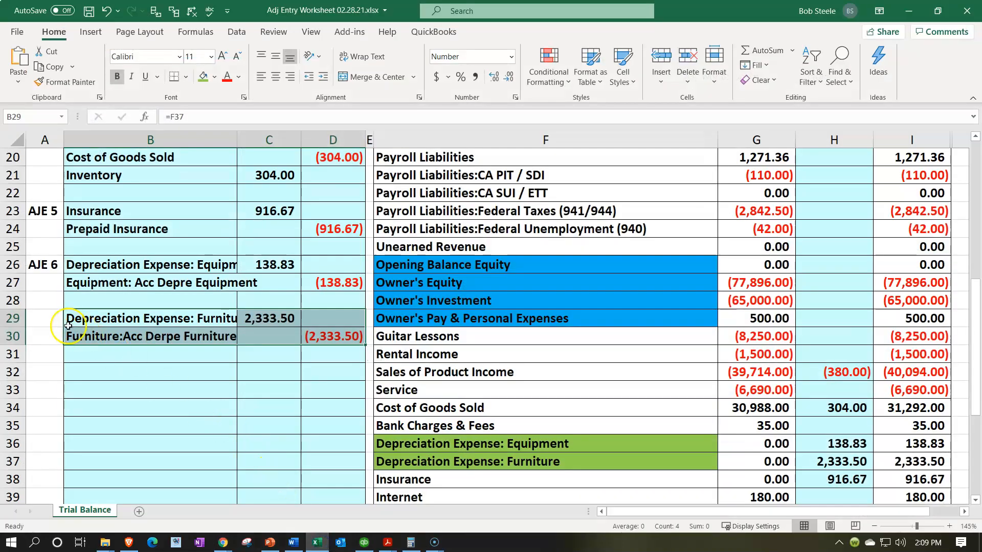
{"action": "left_click", "coordinate": [39, 311]}
{"action": "type", "text": "ZA"}
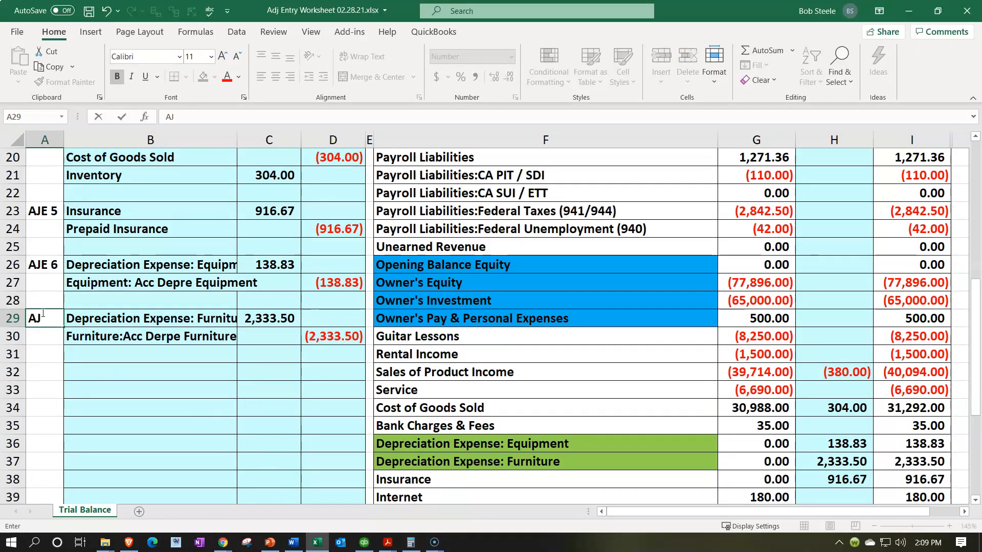
{"action": "type", "text": "E 7"}
{"action": "key", "text": "Return"}
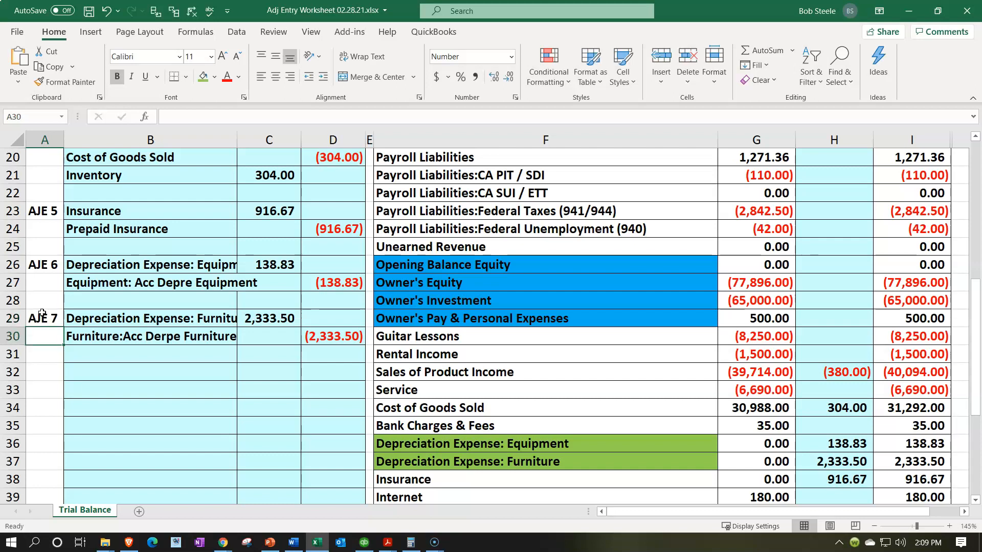
Step: Return to the QuickBooks register and set the AJE 7 entry's decrease to 2,333.50, checking the amount against the Excel worksheet
{"action": "left_click", "coordinate": [906, 11]}
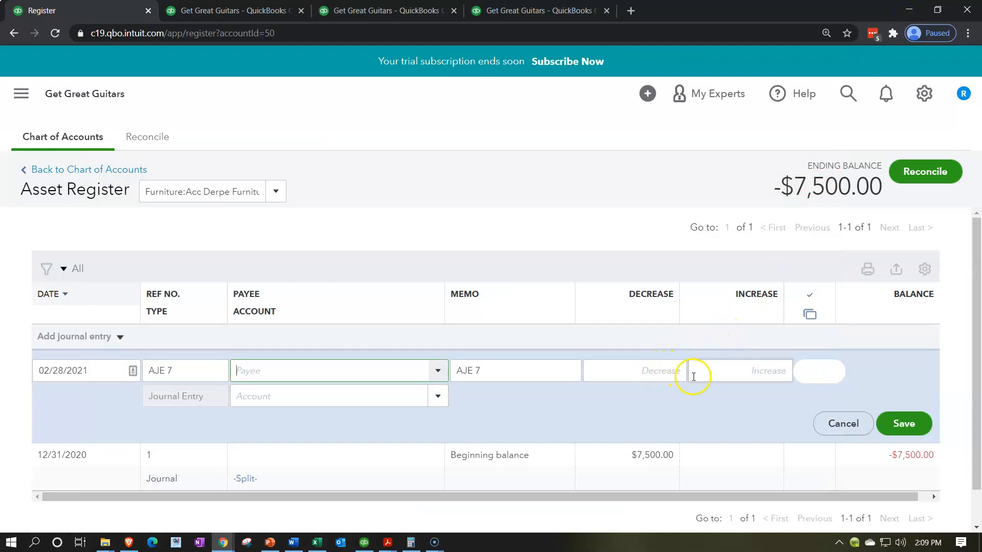
{"action": "left_click", "coordinate": [662, 371]}
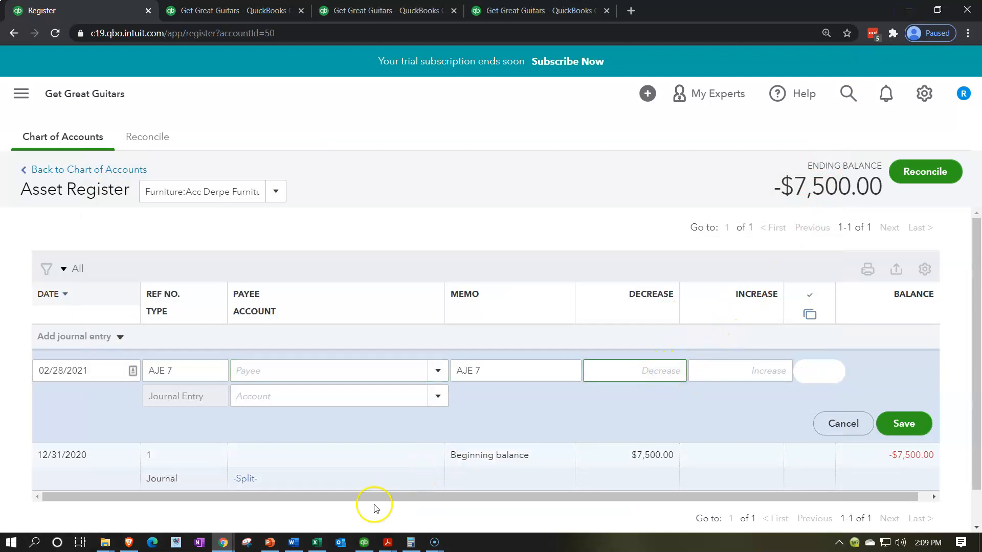
{"action": "left_click", "coordinate": [317, 542]}
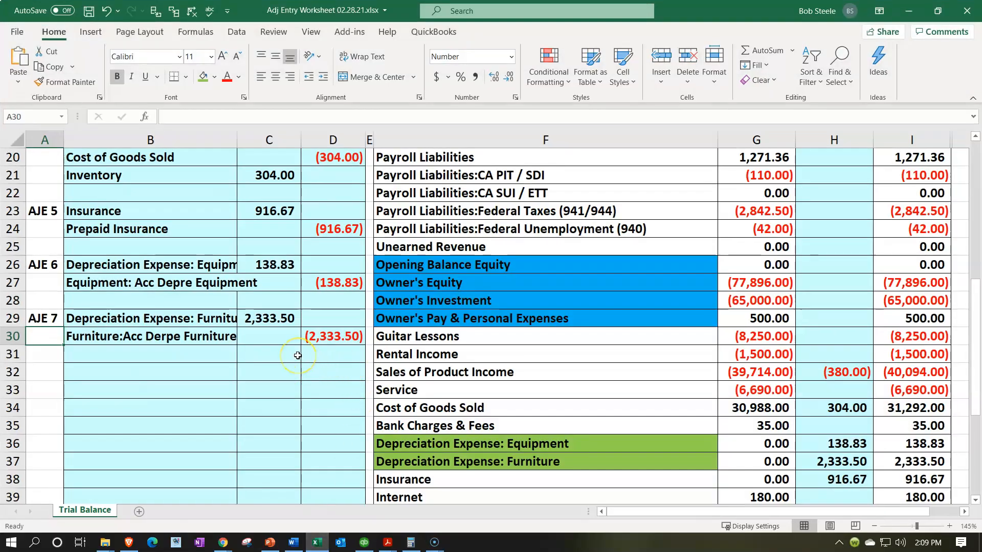
{"action": "left_click", "coordinate": [317, 541]}
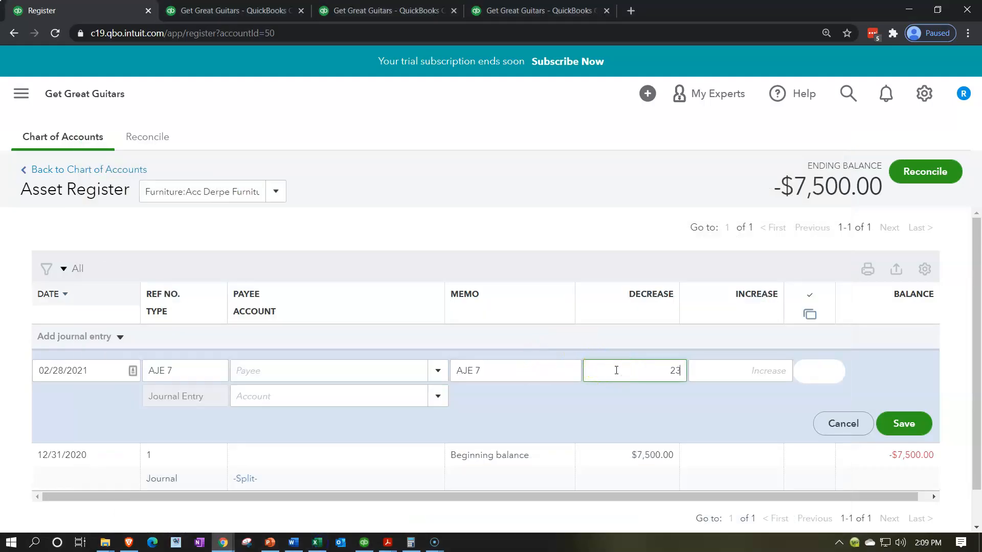
{"action": "key", "text": "Tab"}
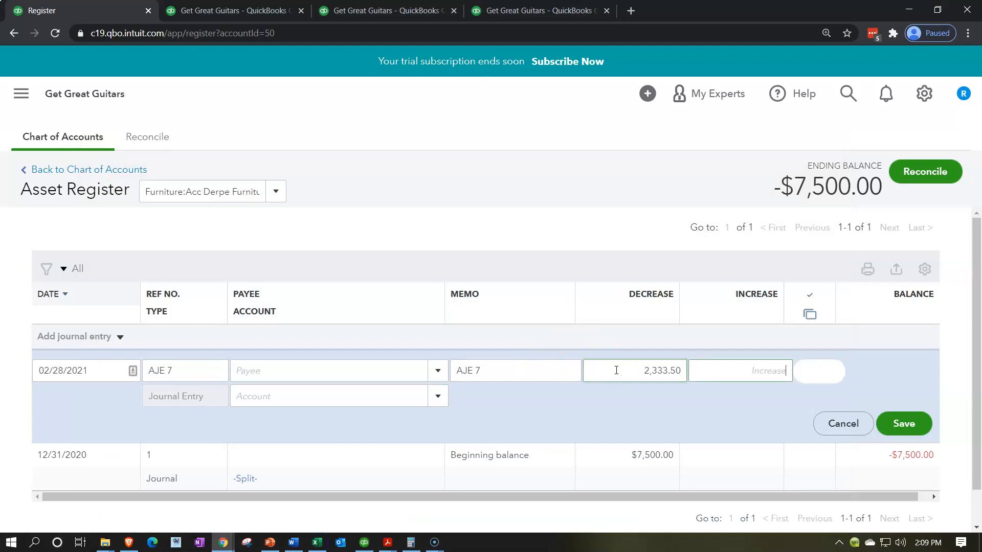
Step: Assign the AJE 7 journal entry to the Depreciation:Depre - Furniture account and save it
{"action": "key", "text": "Tab"}
{"action": "type", "text": "De"}
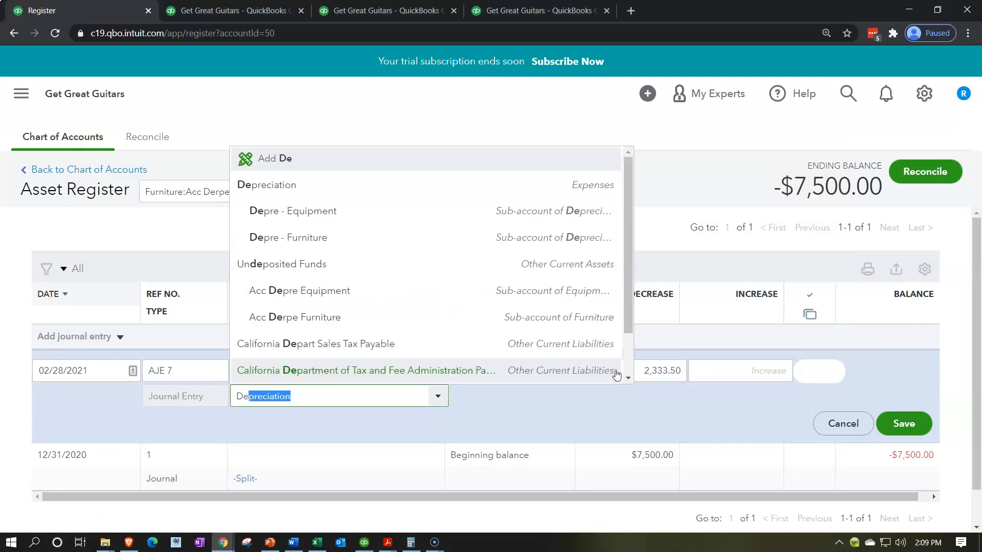
{"action": "left_click", "coordinate": [342, 248]}
{"action": "key", "text": "Tab"}
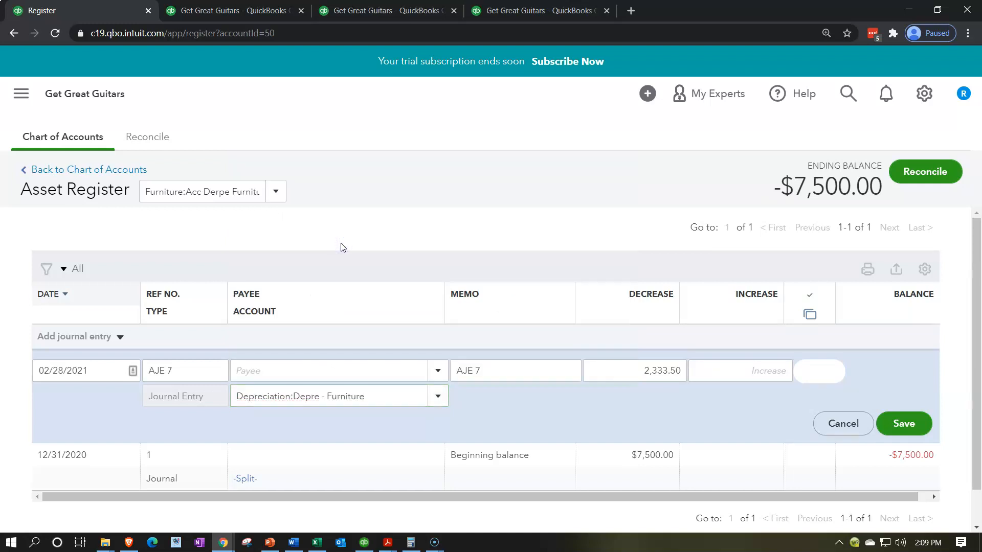
{"action": "left_click", "coordinate": [896, 423]}
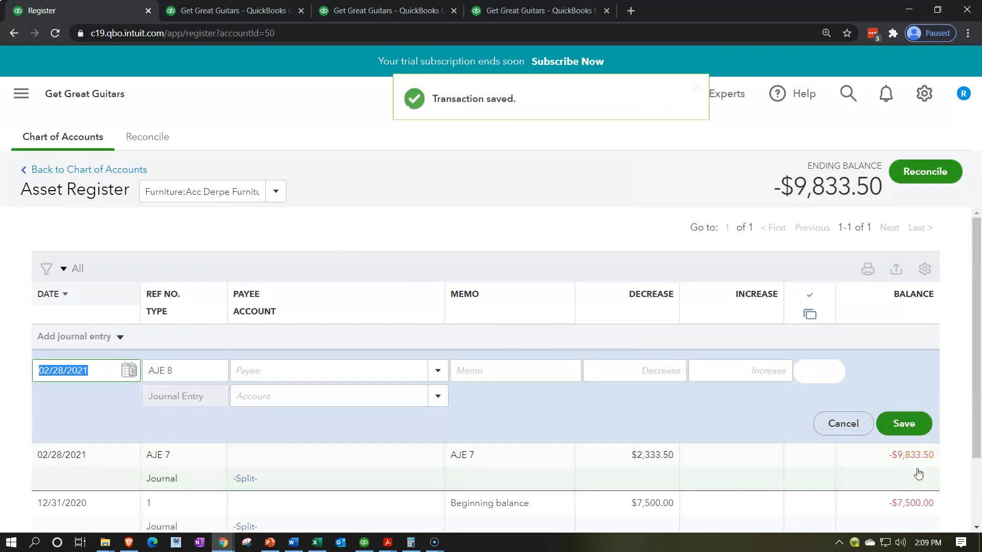
Step: Check the adjusted Furniture:Acc Derpe Furniture balance in the Excel worksheet and return to the QuickBooks register
{"action": "left_click", "coordinate": [317, 542]}
{"action": "scroll", "coordinate": [732, 283], "scroll_direction": "up", "scroll_amount": 4}
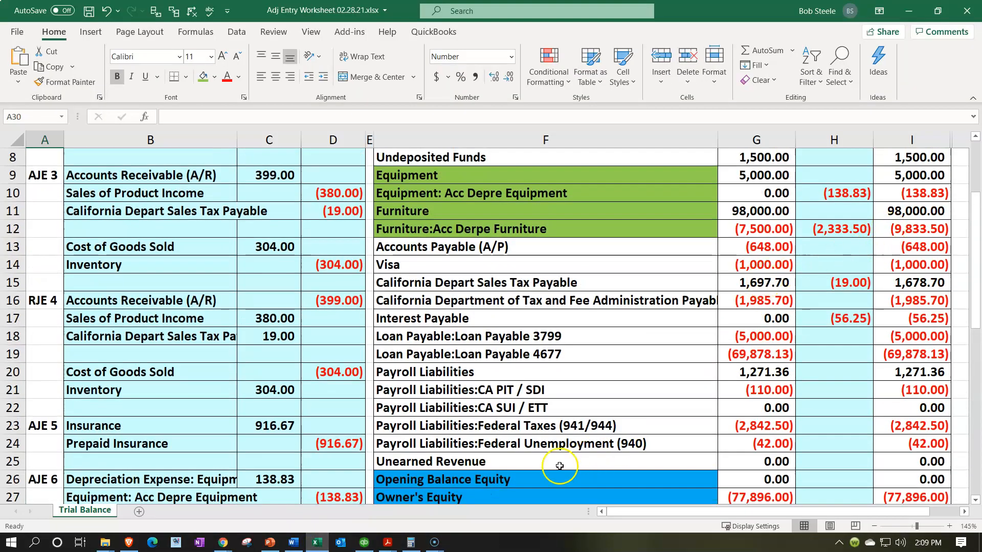
{"action": "left_click", "coordinate": [316, 542]}
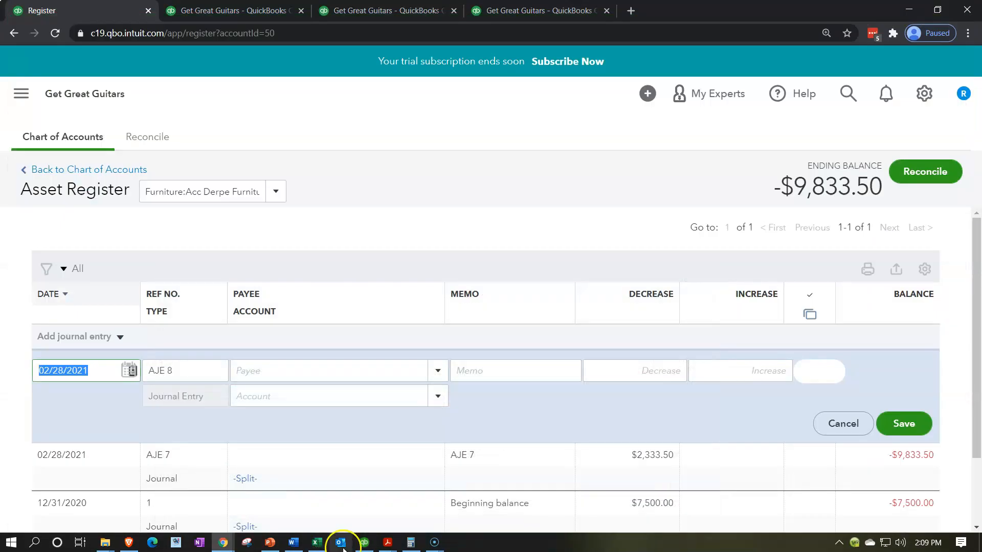
Step: Rerun the Balance Sheet as of February 28, 2021 and examine its Fixed Assets section
{"action": "left_click", "coordinate": [235, 11]}
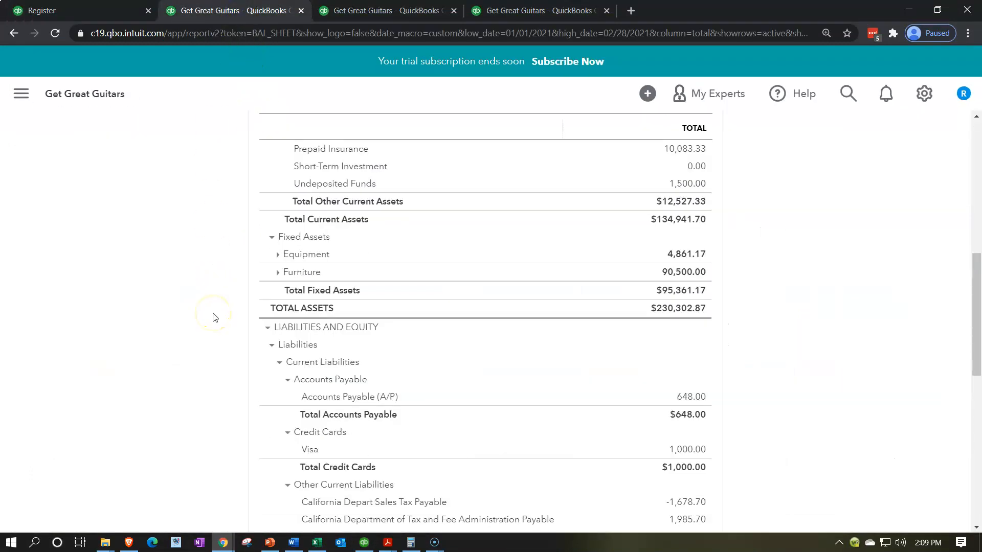
{"action": "scroll", "coordinate": [213, 318], "scroll_direction": "up", "scroll_amount": 8}
{"action": "left_click", "coordinate": [648, 170]}
{"action": "scroll", "coordinate": [243, 333], "scroll_direction": "down", "scroll_amount": 2}
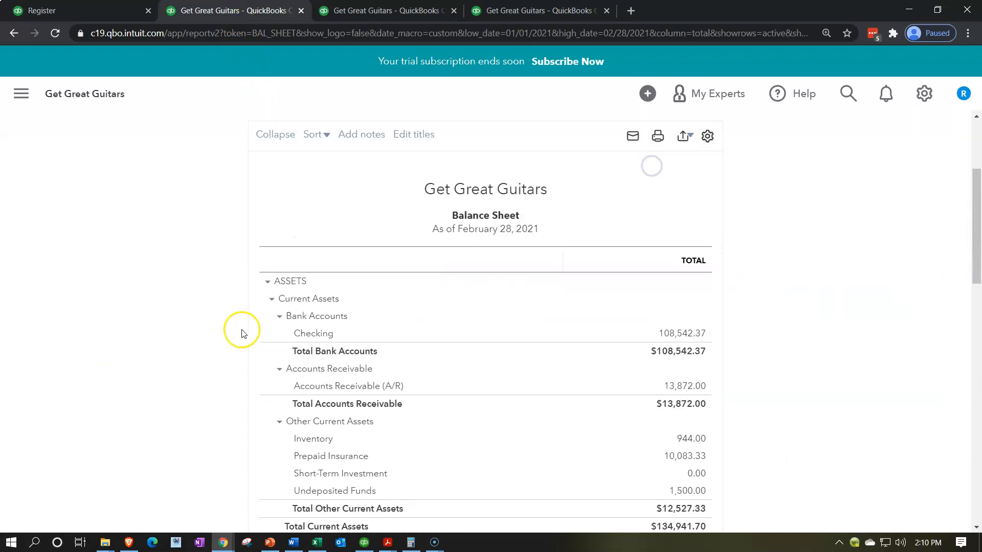
{"action": "scroll", "coordinate": [205, 327], "scroll_direction": "down", "scroll_amount": 5}
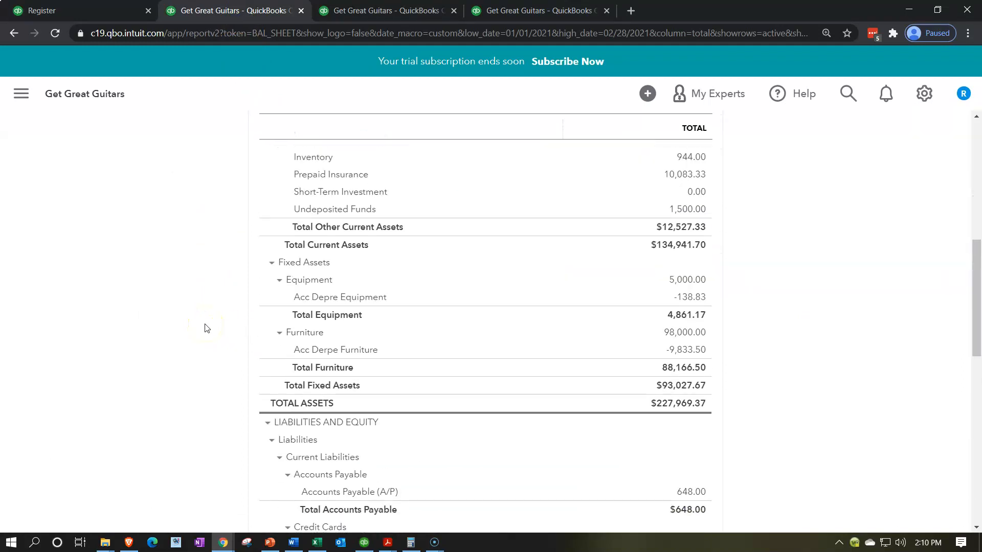
{"action": "key", "text": "ctrl+plus"}
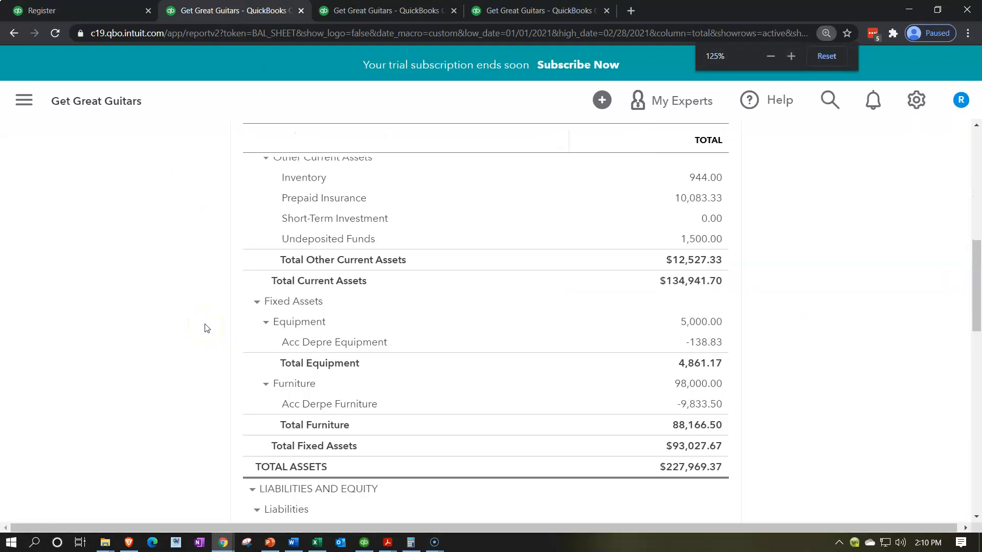
{"action": "scroll", "coordinate": [204, 328], "scroll_direction": "down", "scroll_amount": 1}
Step: Collapse and re-expand Fixed Assets in the Balance Sheet, collapse Equipment and Furniture to their net amounts, and expand Furniture again
{"action": "left_click", "coordinate": [260, 241]}
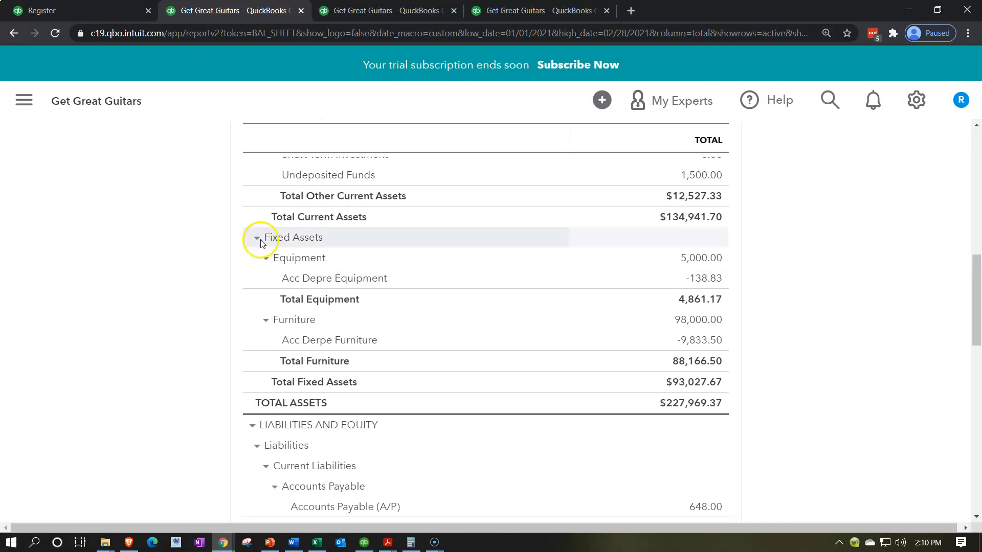
{"action": "left_click", "coordinate": [260, 238]}
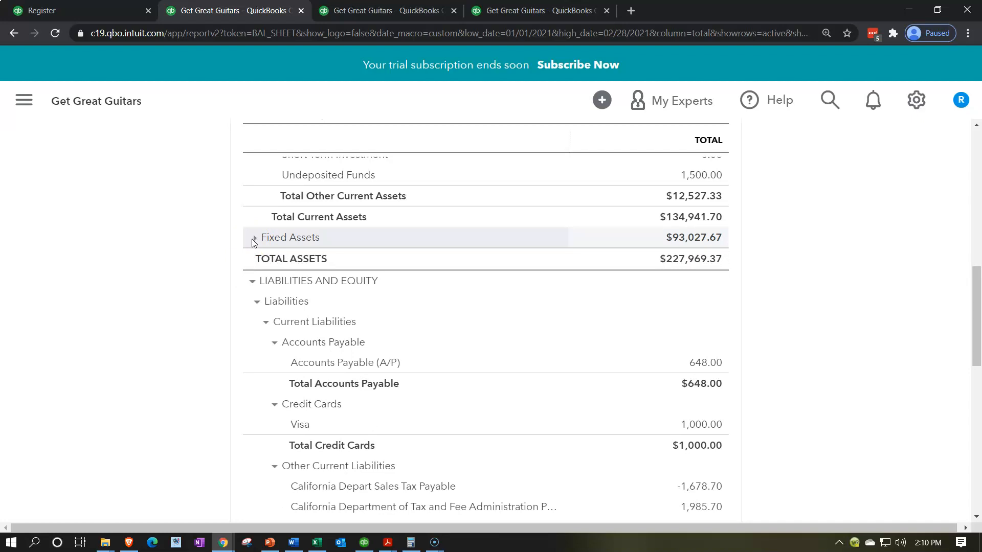
{"action": "left_click", "coordinate": [253, 238]}
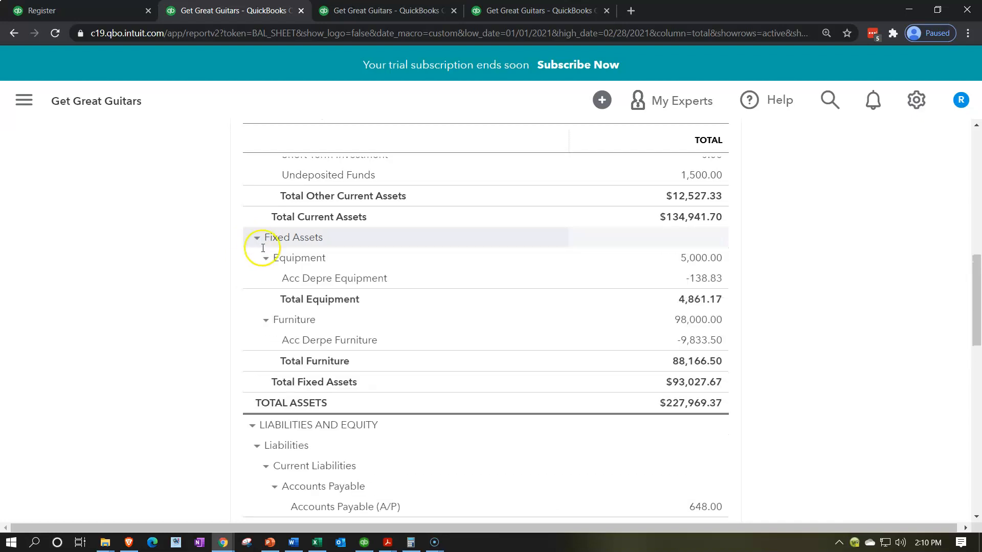
{"action": "left_click", "coordinate": [268, 260]}
{"action": "left_click", "coordinate": [264, 279]}
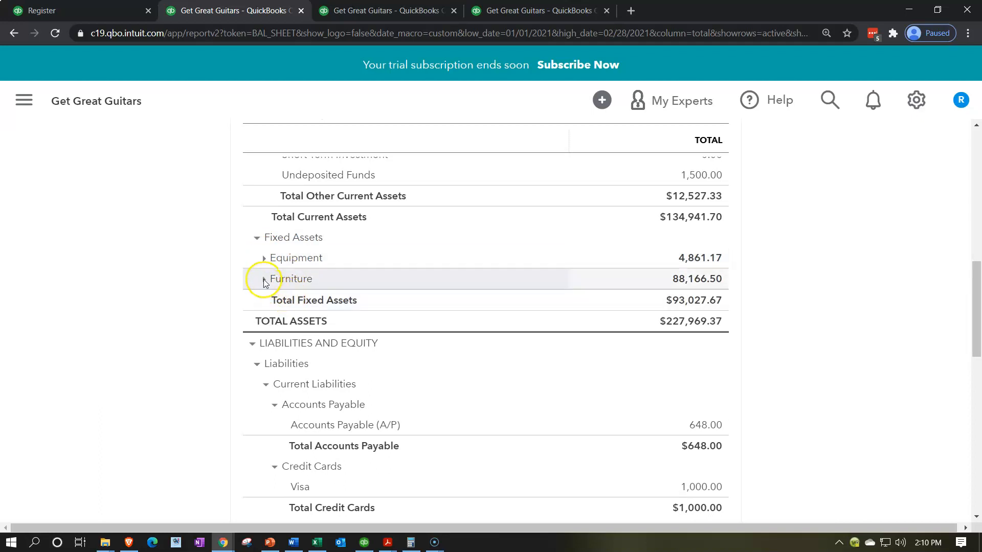
{"action": "left_click", "coordinate": [264, 280]}
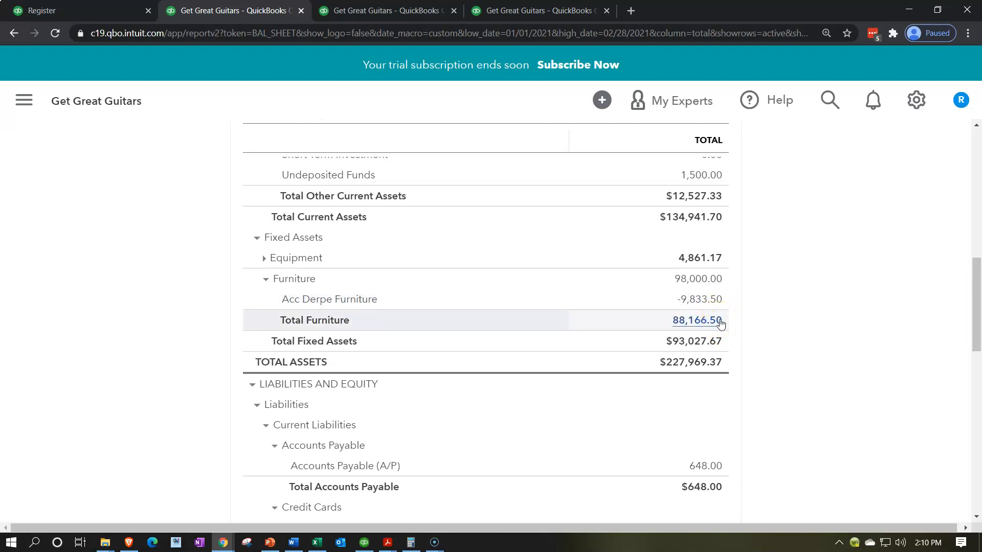
Step: Rerun the January - February 2021 Profit and Loss report and examine its Depreciation expenses both as subaccounts and collapsed
{"action": "left_click", "coordinate": [391, 13]}
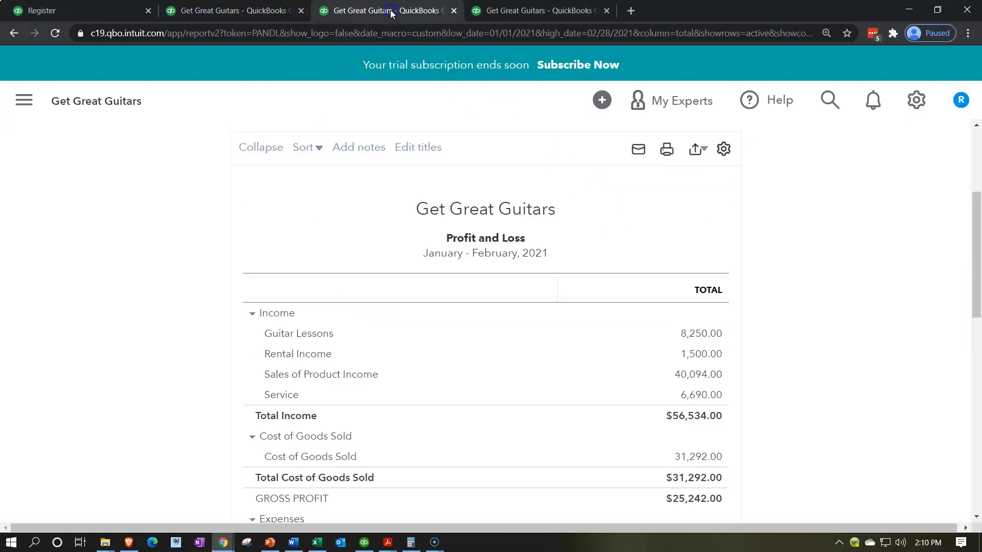
{"action": "scroll", "coordinate": [307, 223], "scroll_direction": "up", "scroll_amount": 4}
{"action": "left_click", "coordinate": [705, 257]}
{"action": "scroll", "coordinate": [231, 356], "scroll_direction": "down", "scroll_amount": 8}
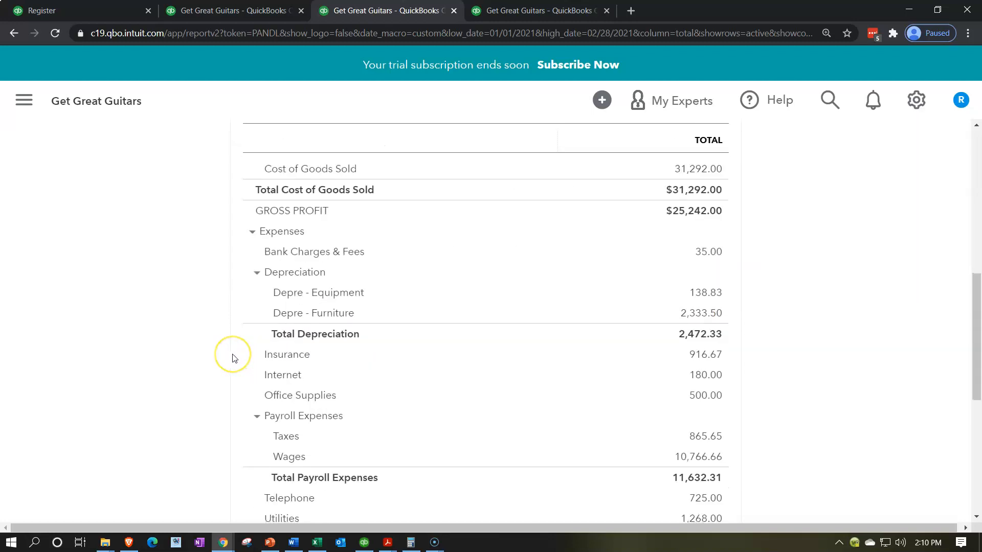
{"action": "scroll", "coordinate": [233, 358], "scroll_direction": "down", "scroll_amount": 2}
{"action": "scroll", "coordinate": [230, 353], "scroll_direction": "up", "scroll_amount": 4}
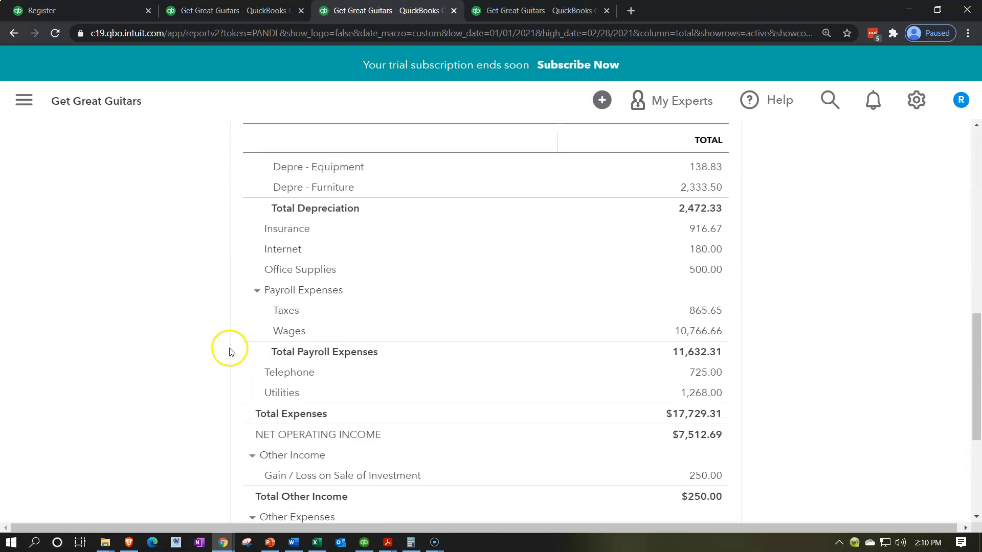
{"action": "scroll", "coordinate": [230, 347], "scroll_direction": "up", "scroll_amount": 1}
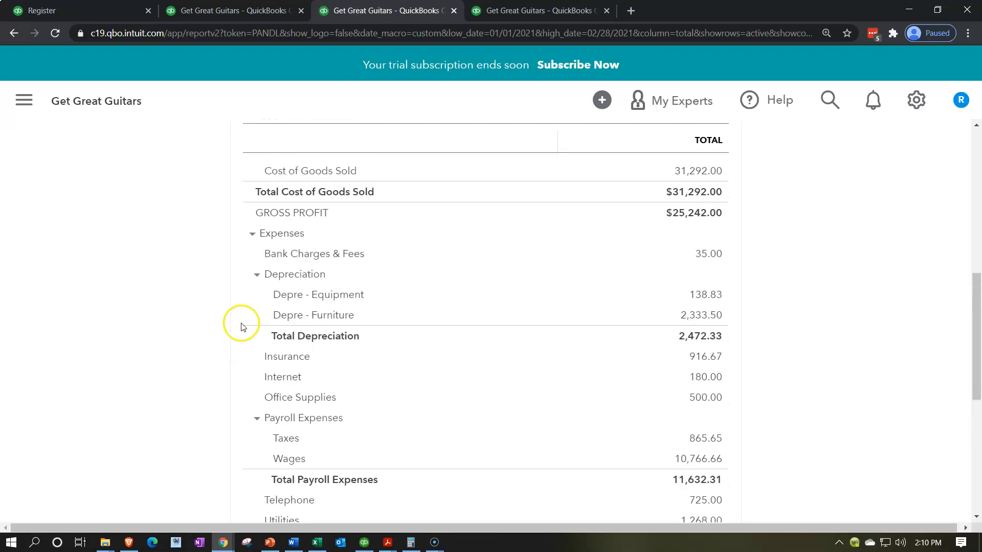
{"action": "left_click", "coordinate": [256, 274]}
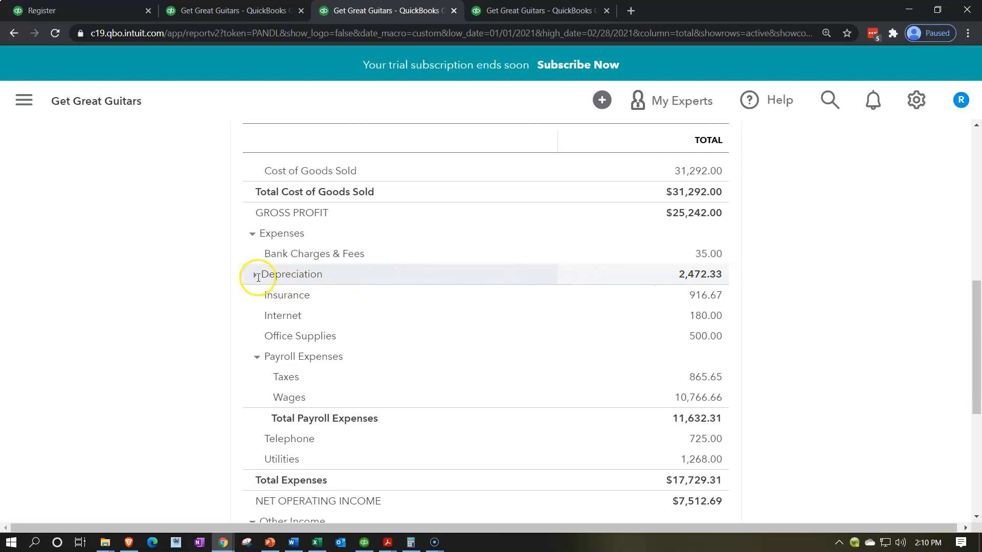
{"action": "left_click", "coordinate": [256, 275]}
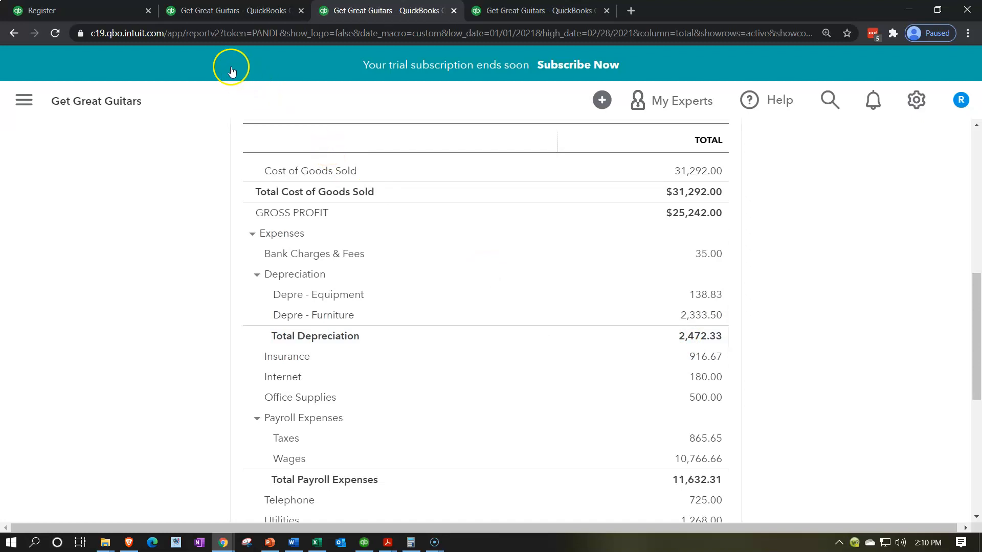
Step: Expand Equipment in the Balance Sheet and compare the fixed asset balances with the adjusted trial balance in the Excel worksheet
{"action": "left_click", "coordinate": [226, 16]}
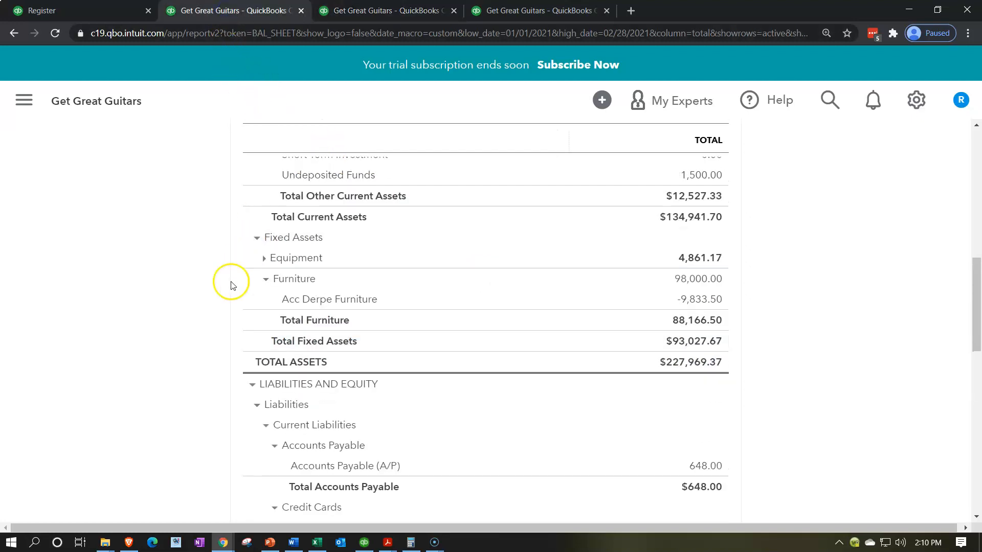
{"action": "left_click", "coordinate": [264, 257]}
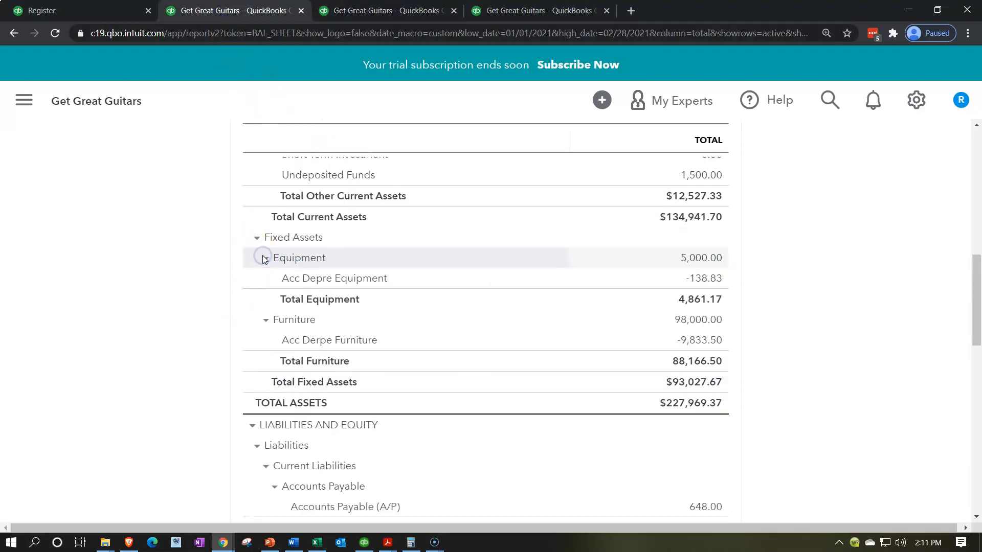
{"action": "left_click", "coordinate": [317, 542]}
{"action": "left_click", "coordinate": [580, 390]}
{"action": "scroll", "coordinate": [580, 390], "scroll_direction": "up", "scroll_amount": 3}
{"action": "left_click", "coordinate": [656, 304]}
{"action": "key", "text": "Right"}
{"action": "key", "text": "Right"}
{"action": "key", "text": "Right"}
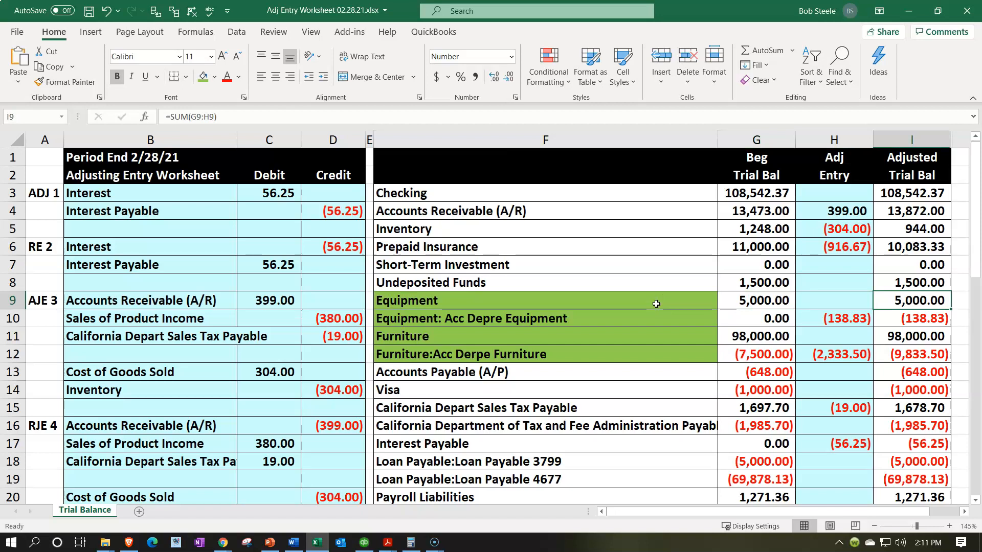
{"action": "left_click", "coordinate": [317, 545]}
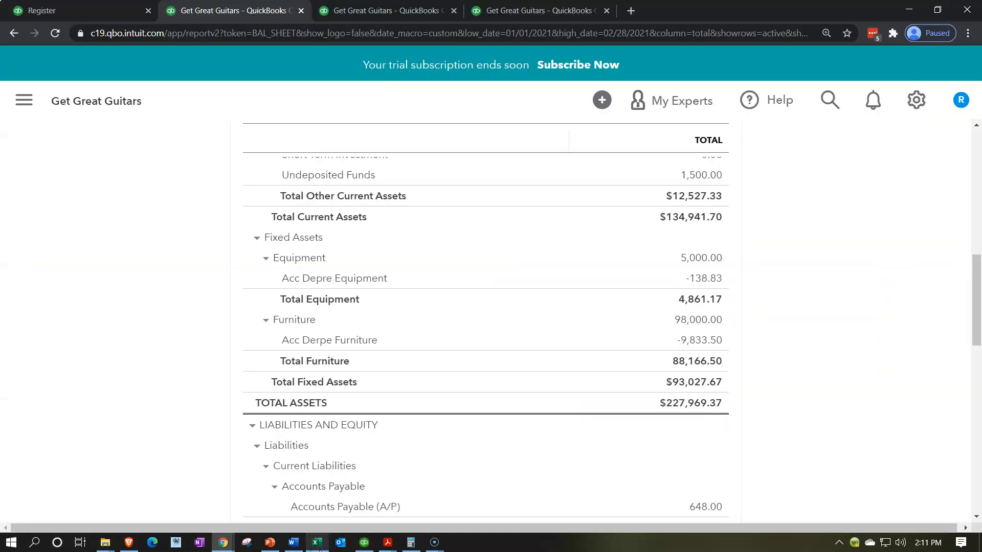
{"action": "left_click", "coordinate": [317, 542]}
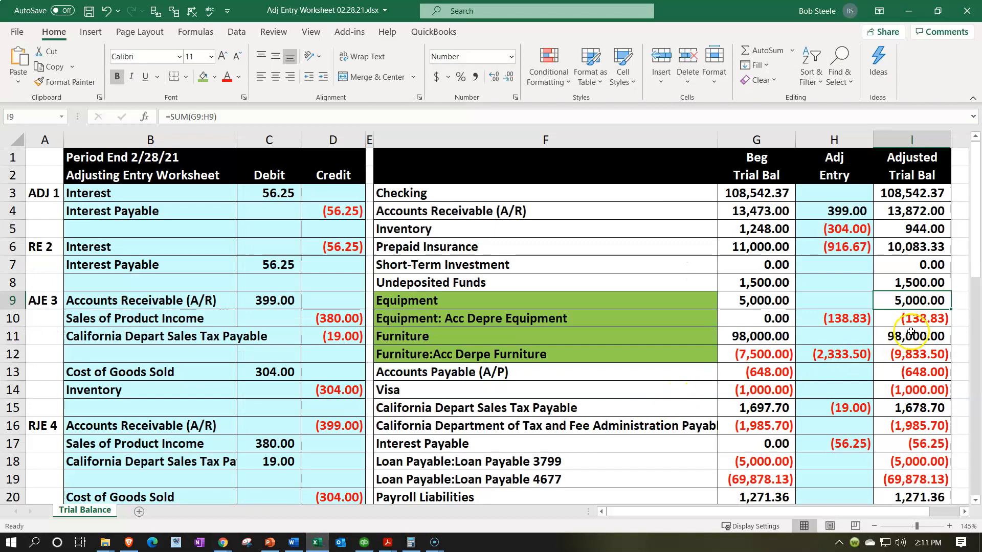
{"action": "left_click", "coordinate": [317, 542]}
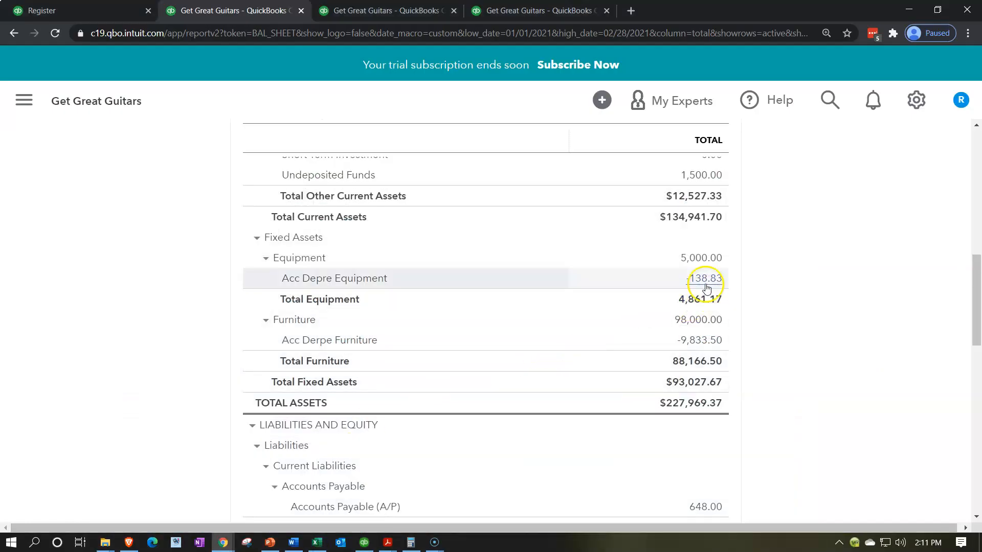
Step: Collapse Equipment in the Balance Sheet, compare its net amount with the sum of I9:I10 in Excel, and return to the report
{"action": "left_click", "coordinate": [267, 260]}
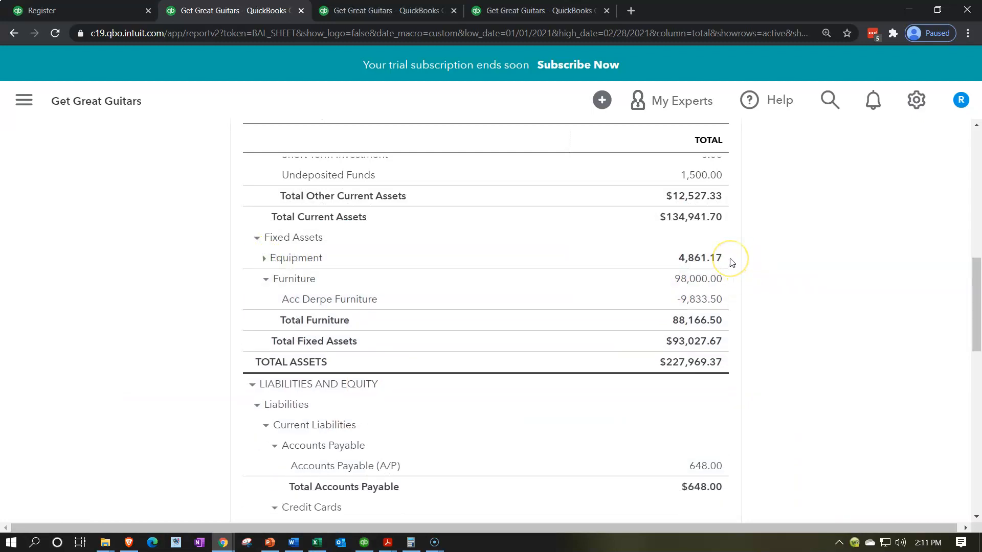
{"action": "left_click", "coordinate": [317, 542]}
{"action": "left_click_drag", "start_coordinate": [903, 303], "coordinate": [901, 316]}
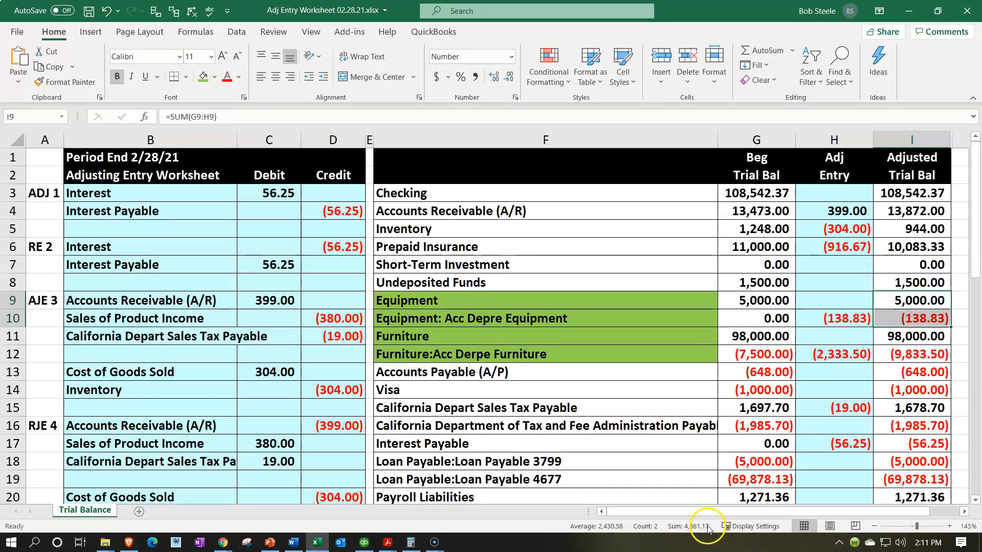
{"action": "left_click", "coordinate": [898, 335]}
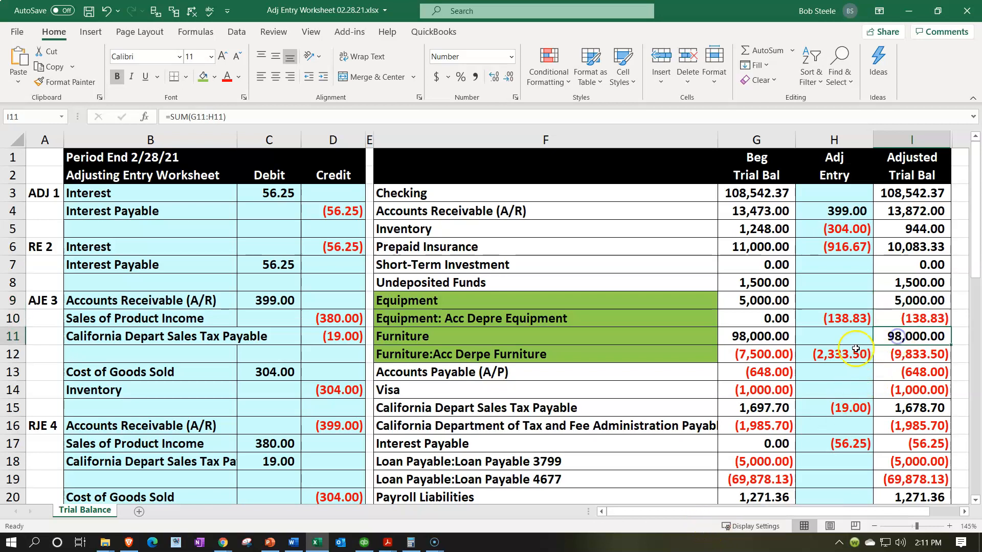
{"action": "left_click", "coordinate": [317, 541]}
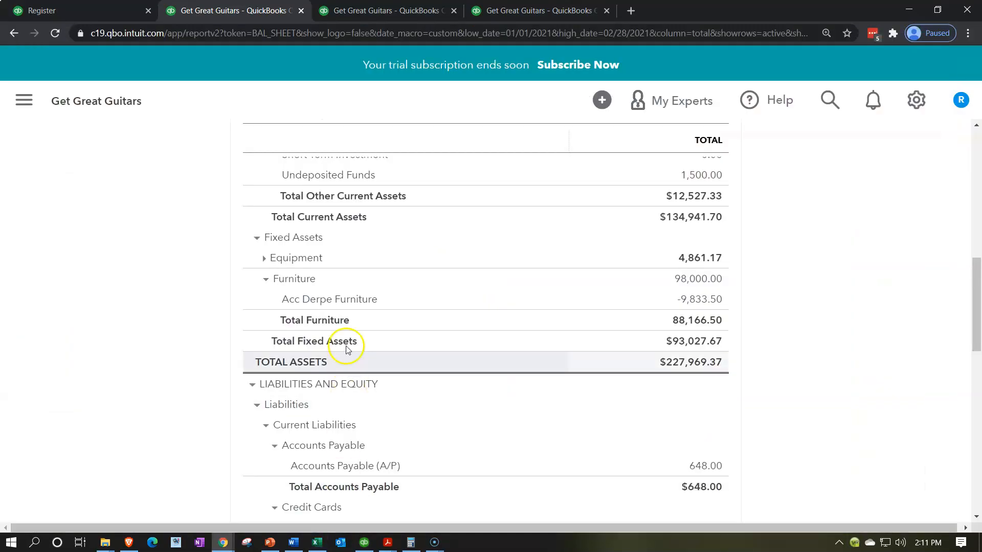
Step: Collapse Furniture in the Balance Sheet, compare its net amount with the sum of I11:I12 in the Excel worksheet, and return to the report
{"action": "left_click", "coordinate": [317, 543]}
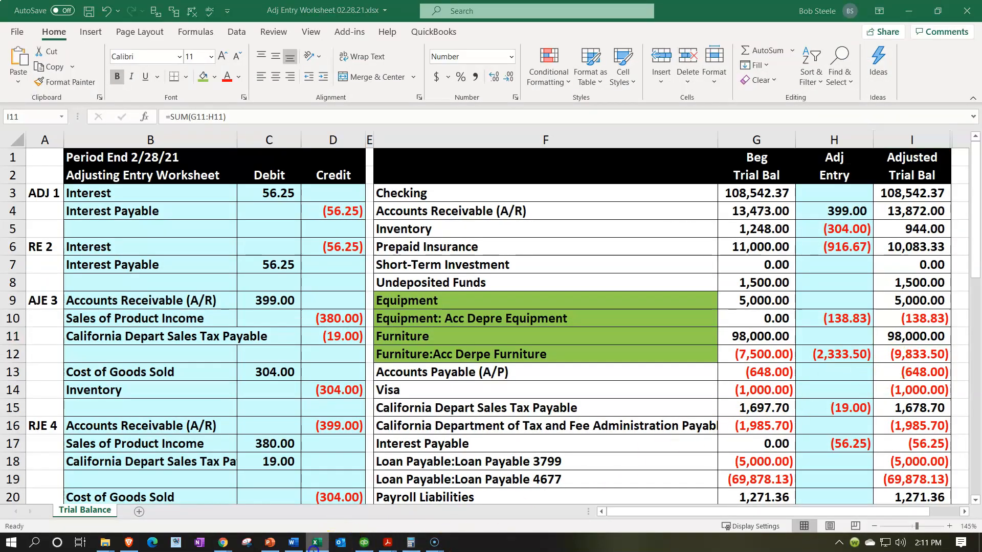
{"action": "left_click", "coordinate": [327, 546]}
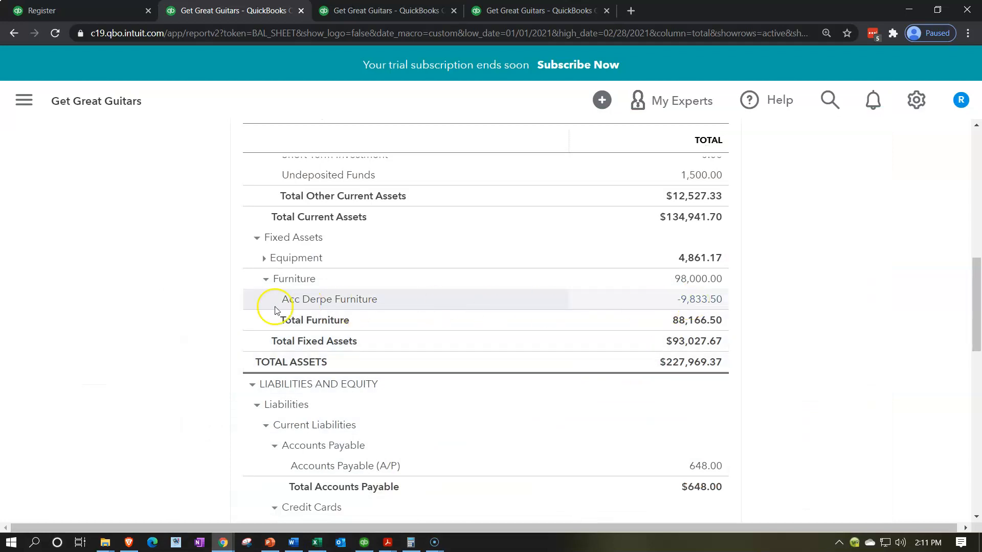
{"action": "left_click", "coordinate": [265, 281]}
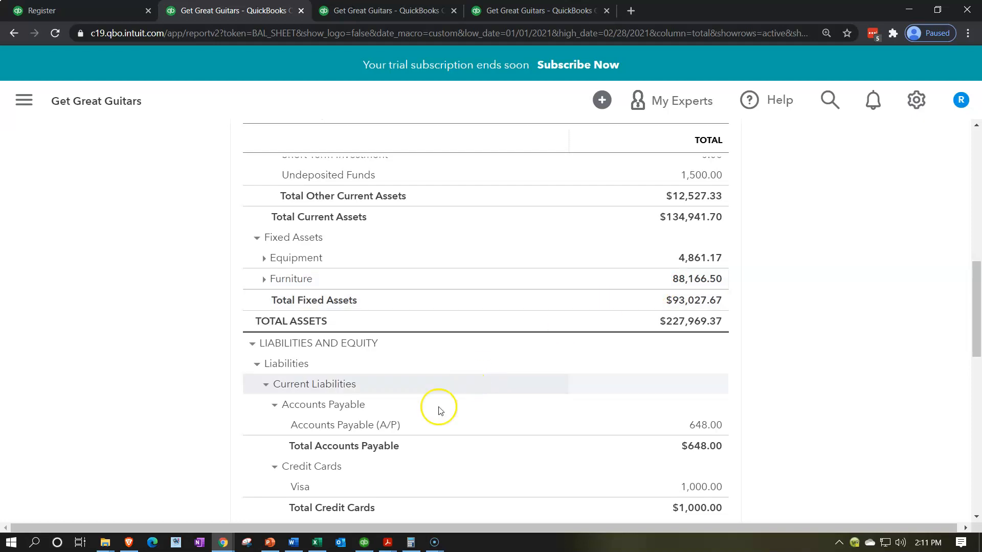
{"action": "left_click", "coordinate": [317, 542]}
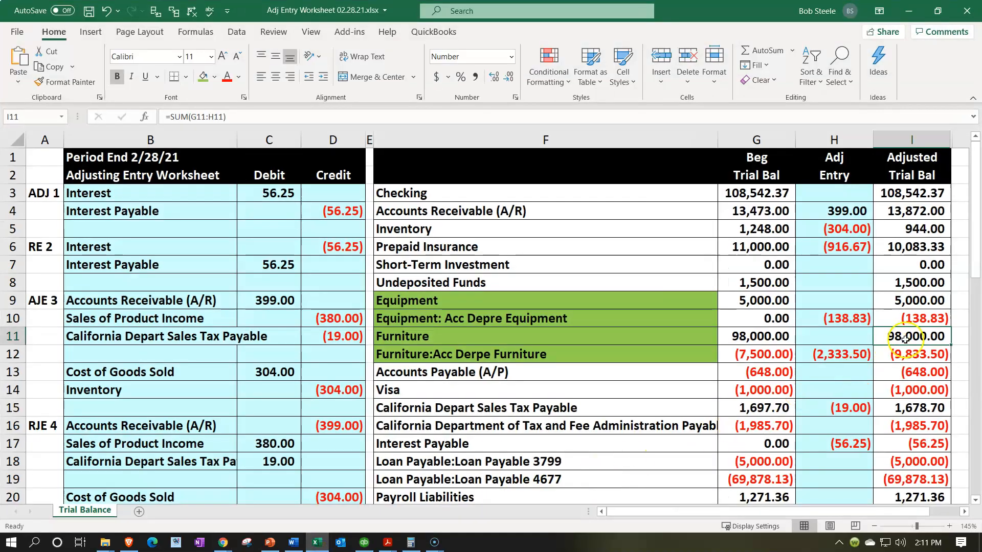
{"action": "left_click_drag", "start_coordinate": [912, 335], "coordinate": [914, 352]}
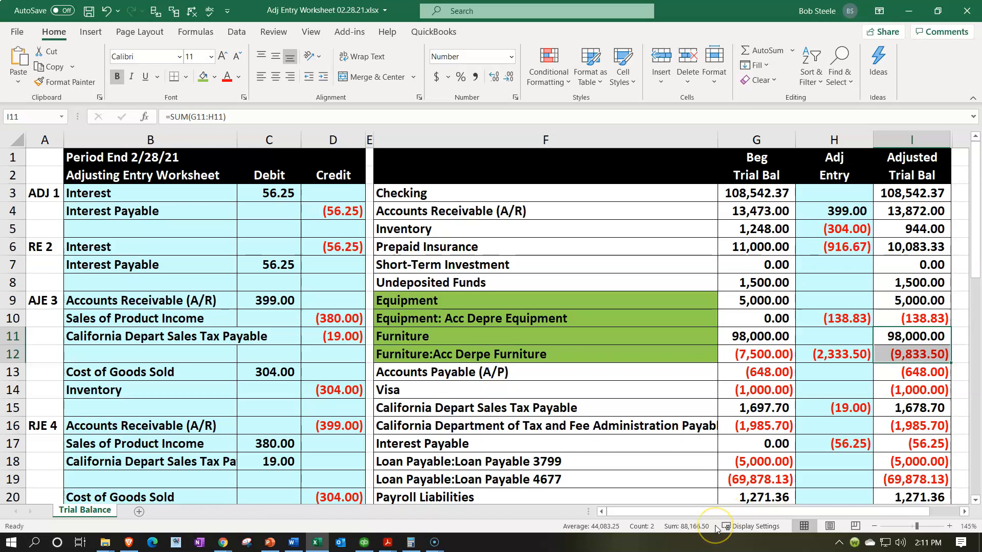
{"action": "left_click", "coordinate": [318, 545]}
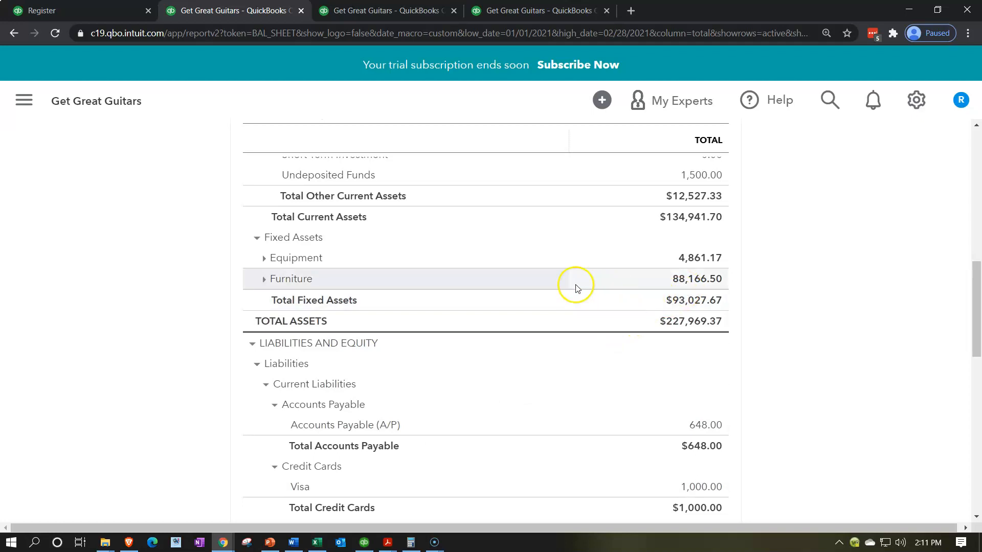
Step: Compare total Depreciation in the Profit and Loss report with the sum of I36:I37 in Excel, then collapse Depreciation in the report
{"action": "left_click", "coordinate": [385, 14]}
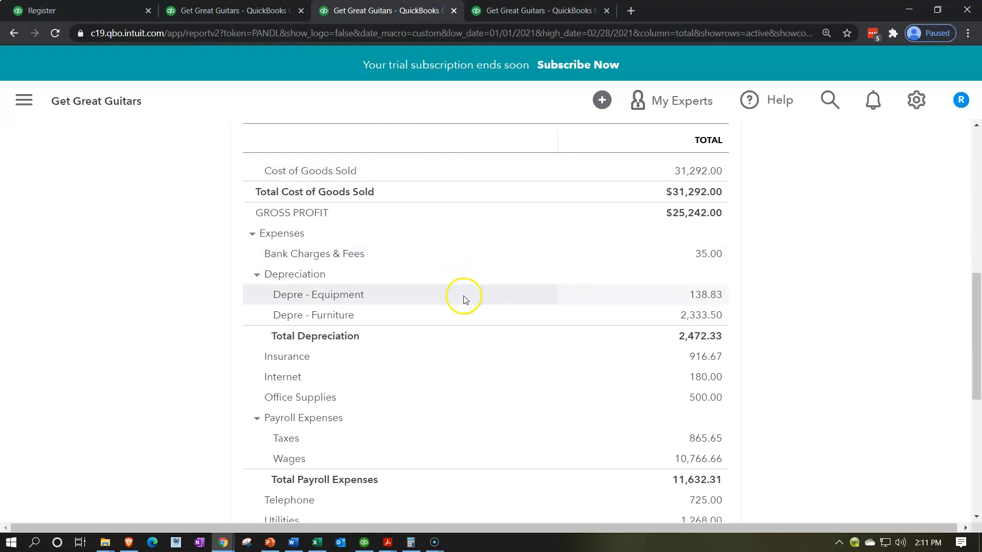
{"action": "scroll", "coordinate": [464, 300], "scroll_direction": "down", "scroll_amount": 5}
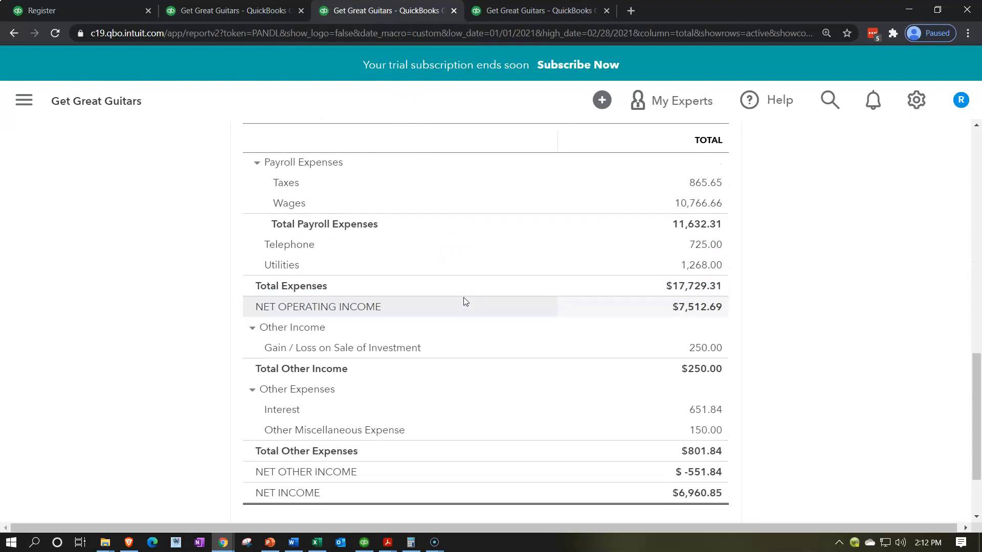
{"action": "scroll", "coordinate": [458, 303], "scroll_direction": "up", "scroll_amount": 4}
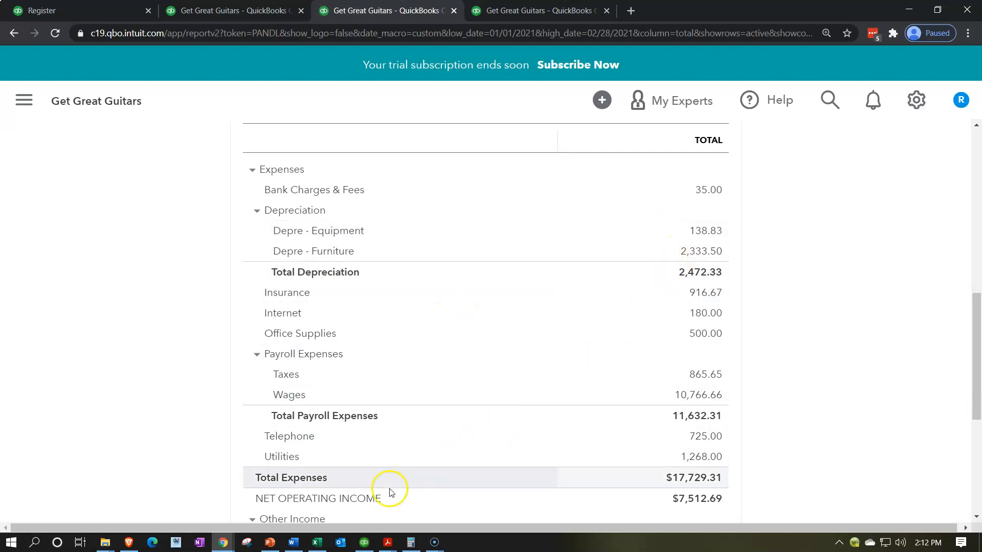
{"action": "left_click", "coordinate": [318, 542]}
{"action": "scroll", "coordinate": [577, 407], "scroll_direction": "down", "scroll_amount": 6}
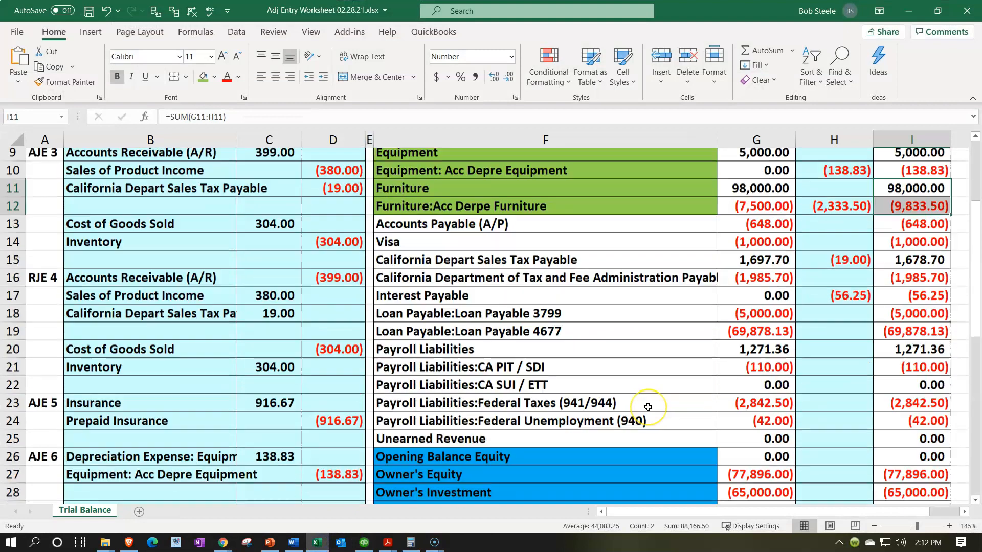
{"action": "scroll", "coordinate": [841, 432], "scroll_direction": "down", "scroll_amount": 1}
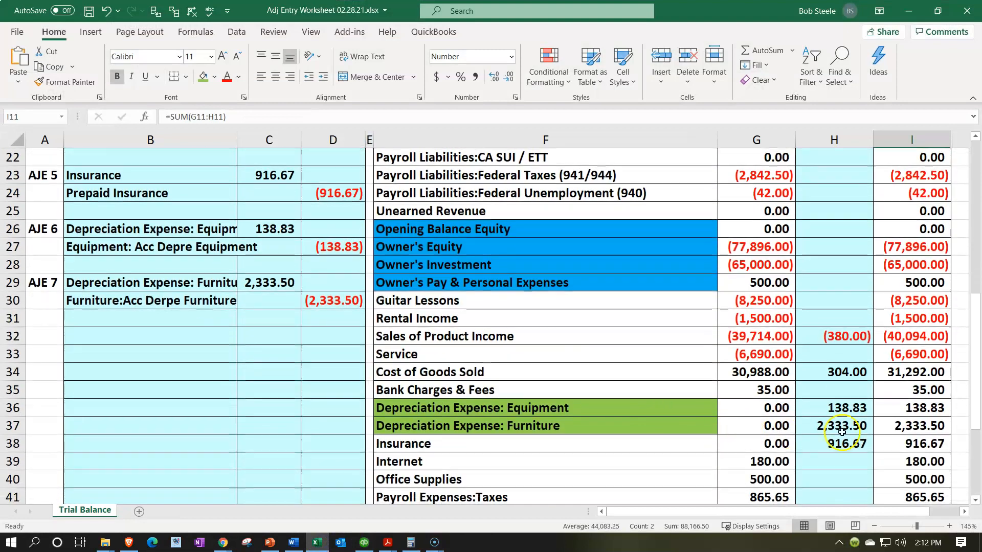
{"action": "left_click", "coordinate": [913, 407]}
{"action": "left_click_drag", "start_coordinate": [913, 417], "coordinate": [914, 426]}
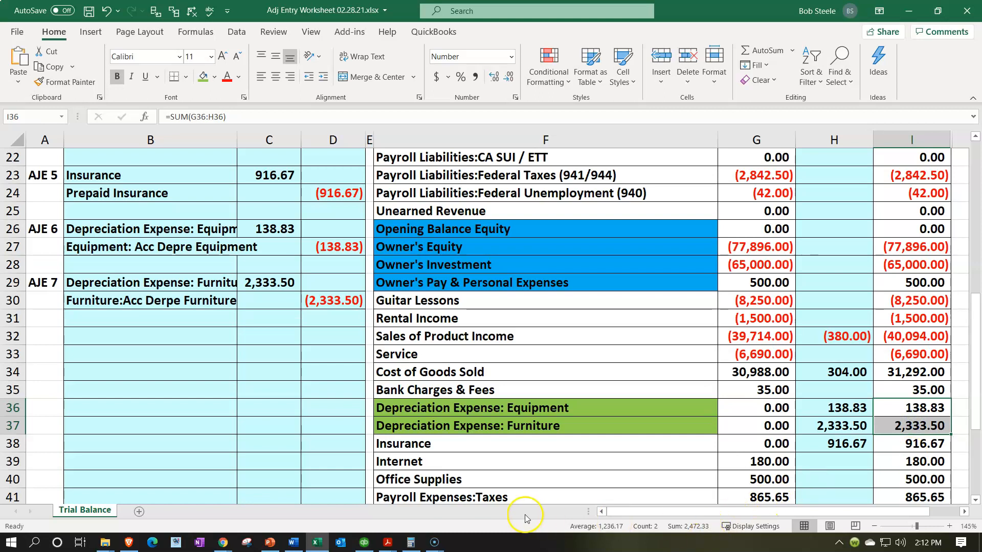
{"action": "left_click", "coordinate": [318, 542]}
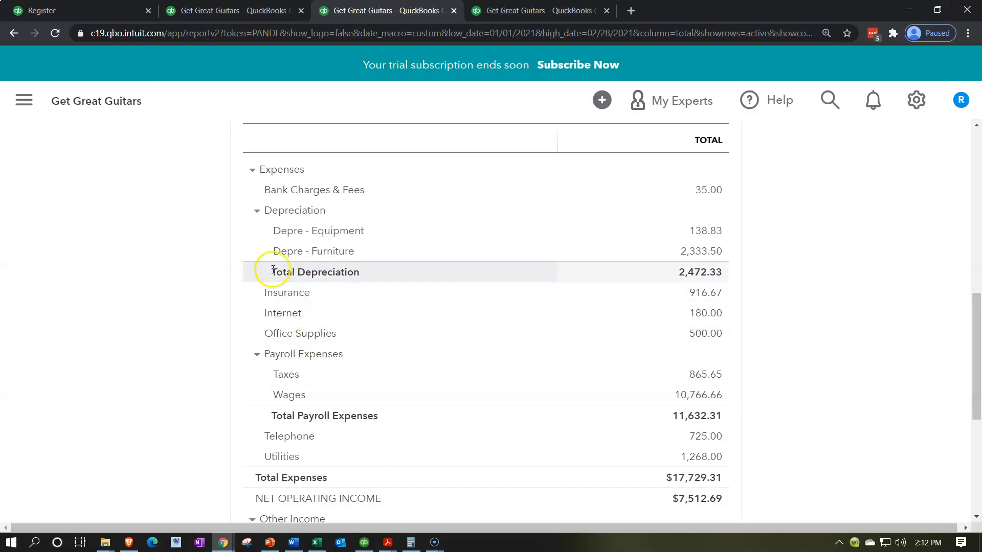
{"action": "left_click", "coordinate": [257, 210]}
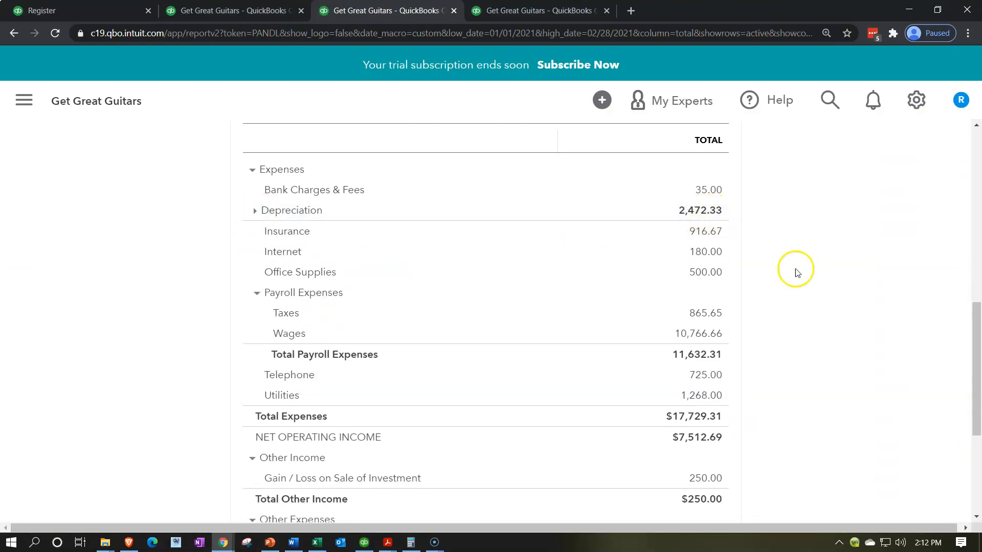
Step: Compare the Profit and Loss net income with cell I49 in Excel, inspect that cell's SUM formula, and return to the report
{"action": "scroll", "coordinate": [795, 273], "scroll_direction": "down", "scroll_amount": 5}
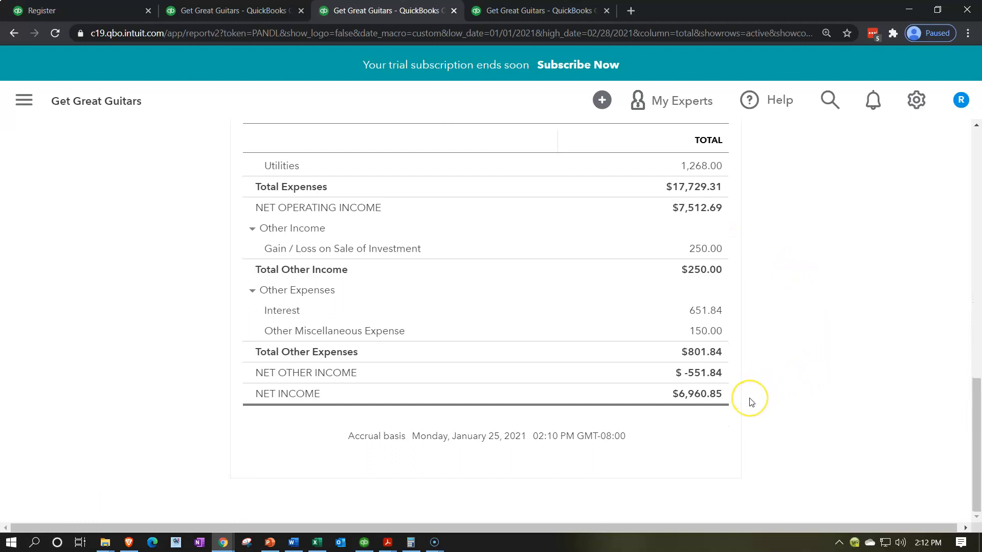
{"action": "left_click", "coordinate": [317, 542]}
{"action": "left_click", "coordinate": [721, 425]}
{"action": "scroll", "coordinate": [721, 425], "scroll_direction": "down", "scroll_amount": 5}
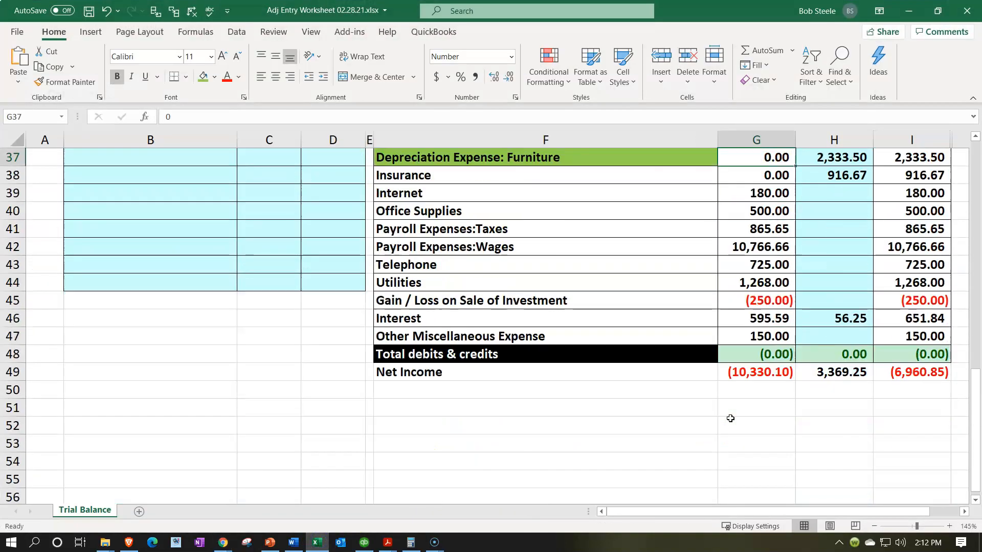
{"action": "left_click", "coordinate": [914, 372]}
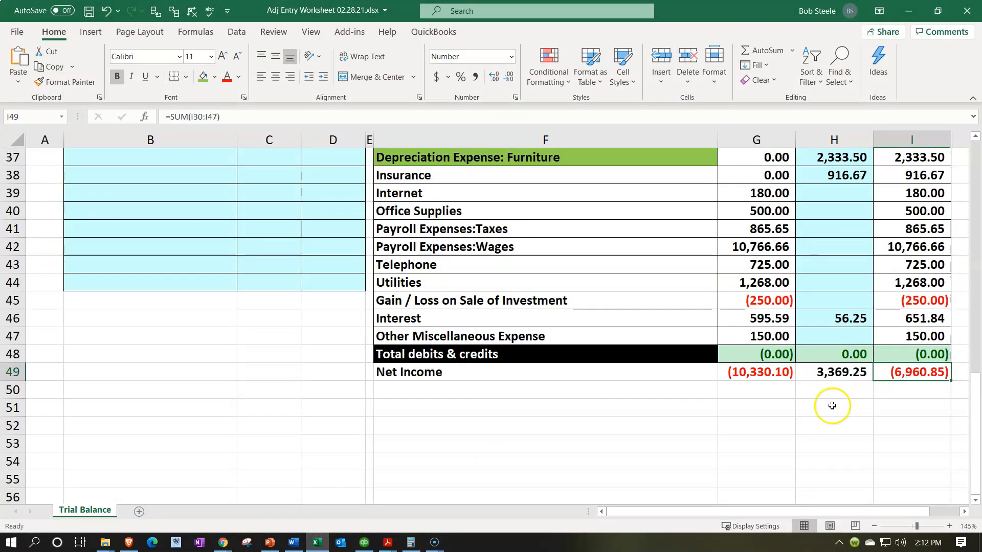
{"action": "double_click", "coordinate": [914, 373]}
{"action": "scroll", "coordinate": [834, 404], "scroll_direction": "up", "scroll_amount": 4}
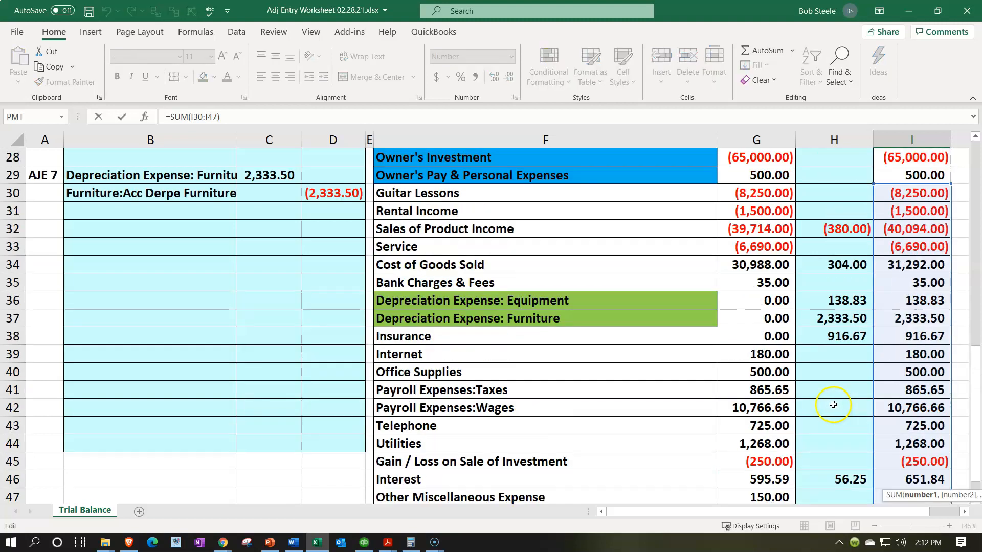
{"action": "key", "text": "Return"}
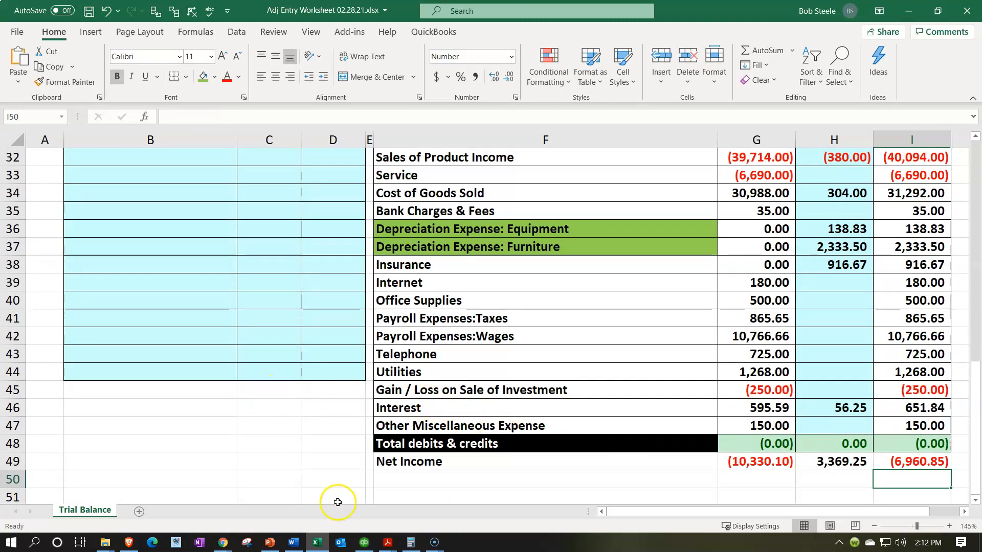
{"action": "left_click", "coordinate": [325, 541]}
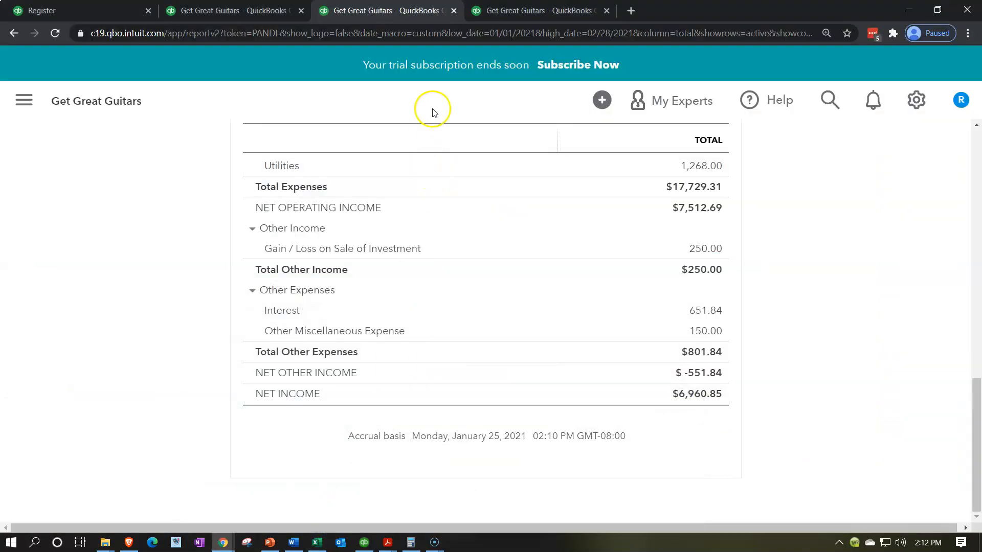
Step: Rerun the Trial Balance report for 01/01/2021 to 02/28/2021 and examine its account balances, including accumulated depreciation and depreciation expense
{"action": "left_click", "coordinate": [519, 9]}
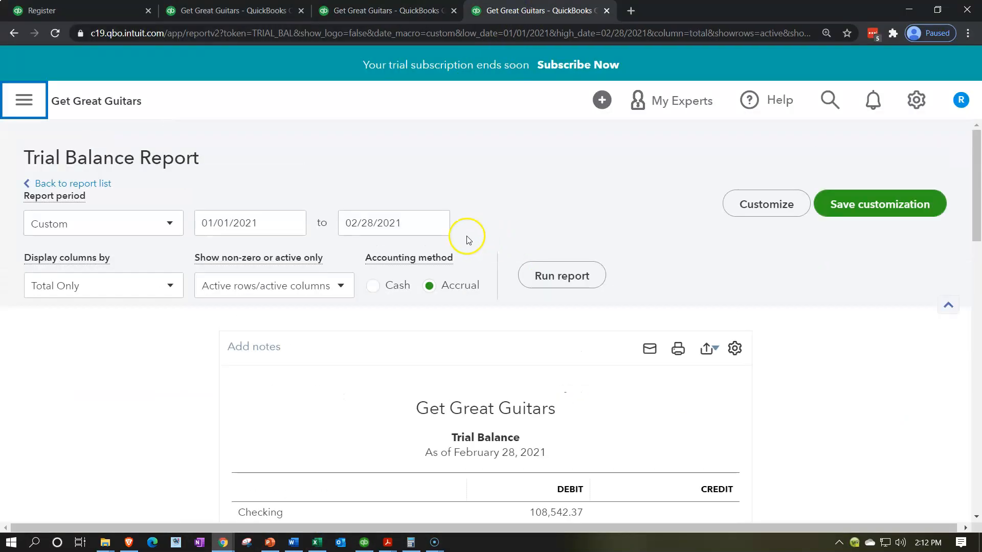
{"action": "left_click", "coordinate": [556, 266]}
{"action": "scroll", "coordinate": [292, 340], "scroll_direction": "down", "scroll_amount": 3}
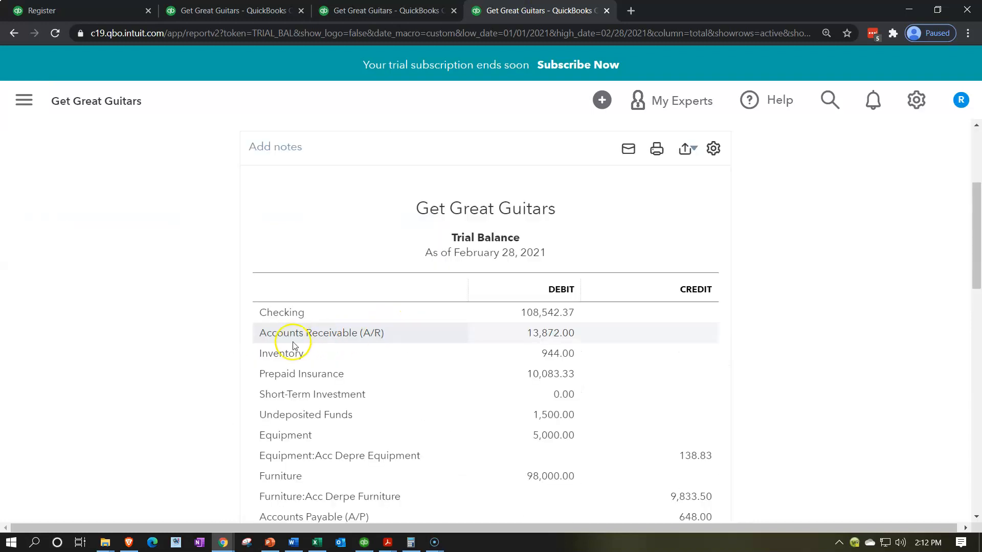
{"action": "scroll", "coordinate": [203, 343], "scroll_direction": "down", "scroll_amount": 1}
{"action": "scroll", "coordinate": [203, 343], "scroll_direction": "down", "scroll_amount": 6}
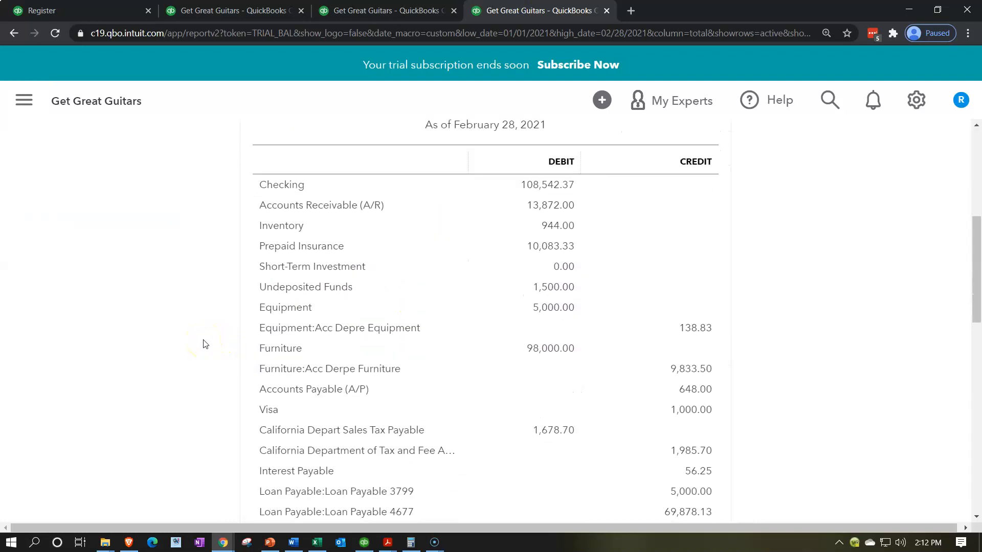
{"action": "scroll", "coordinate": [203, 343], "scroll_direction": "down", "scroll_amount": 5}
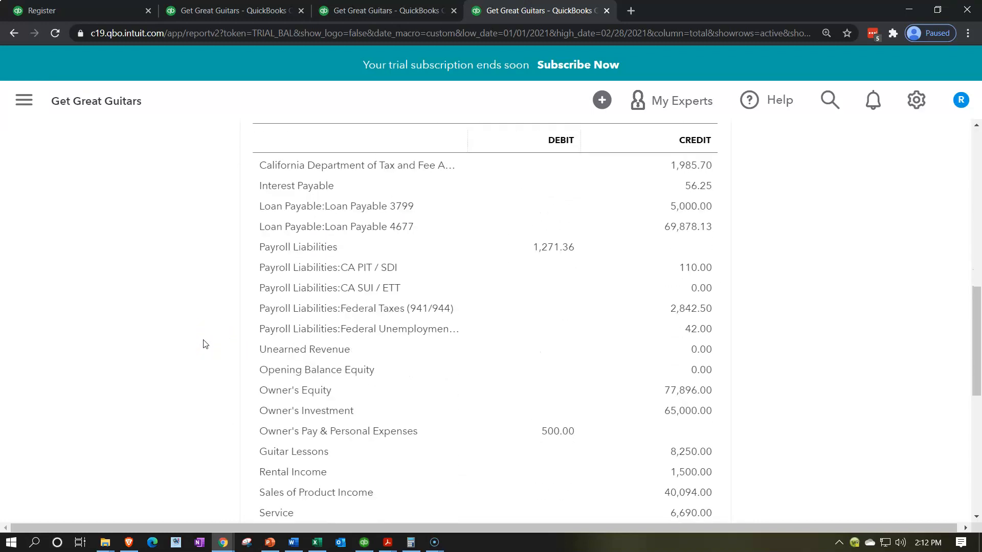
{"action": "scroll", "coordinate": [204, 344], "scroll_direction": "down", "scroll_amount": 4}
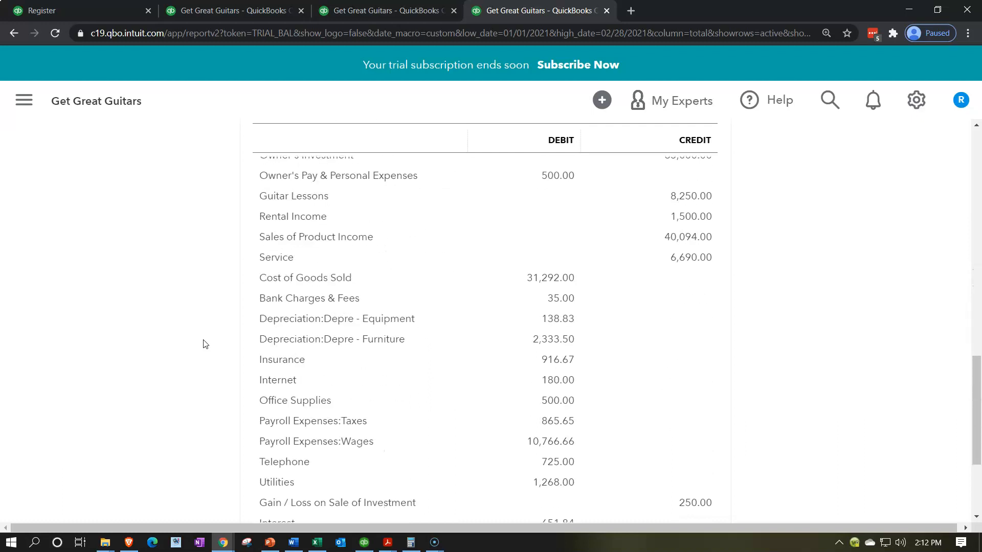